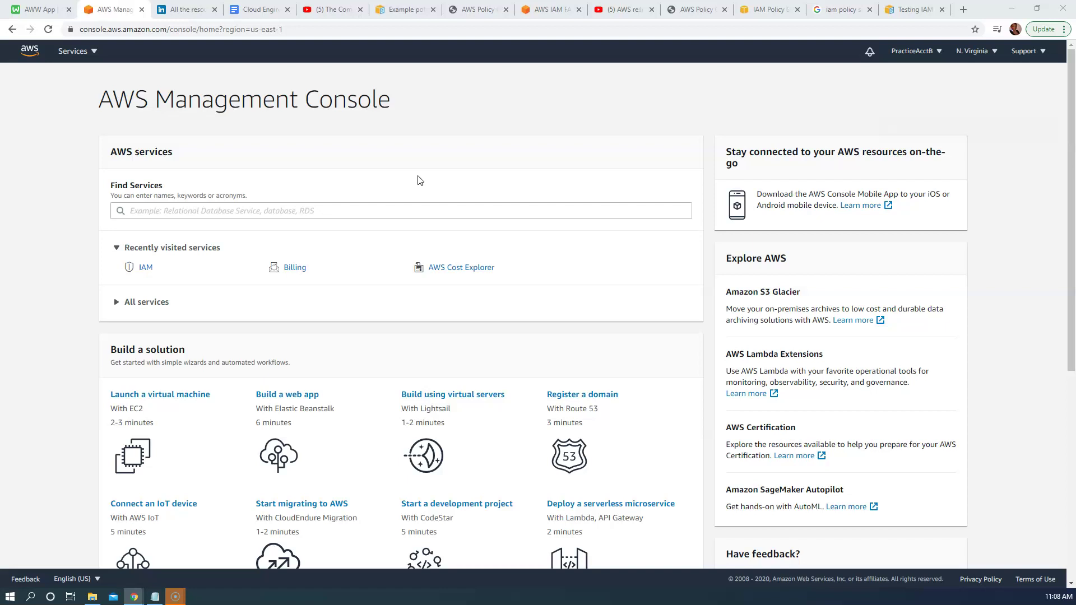
Expand All services on the home page and browse the categories from Compute to Storage
left_click(561, 103)
scroll(454, 221, "down", 3)
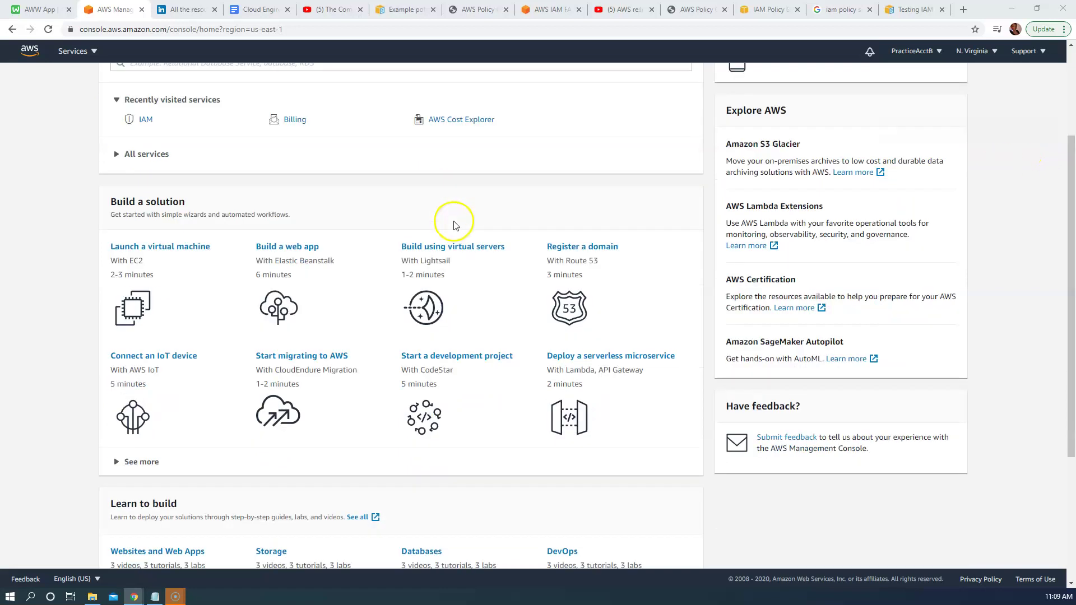
scroll(457, 230, "up", 2)
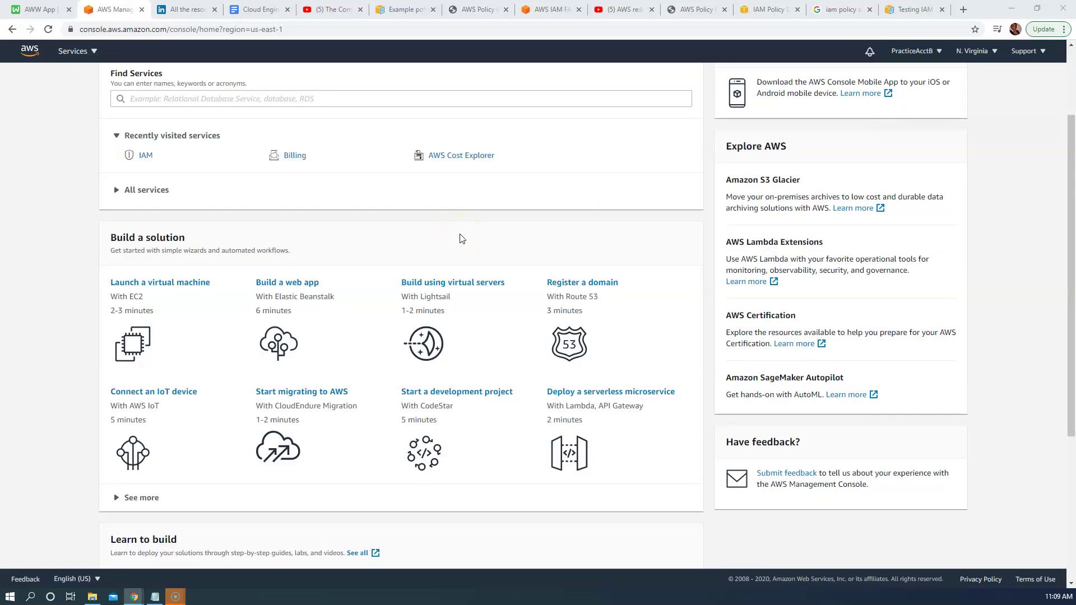
left_click(122, 193)
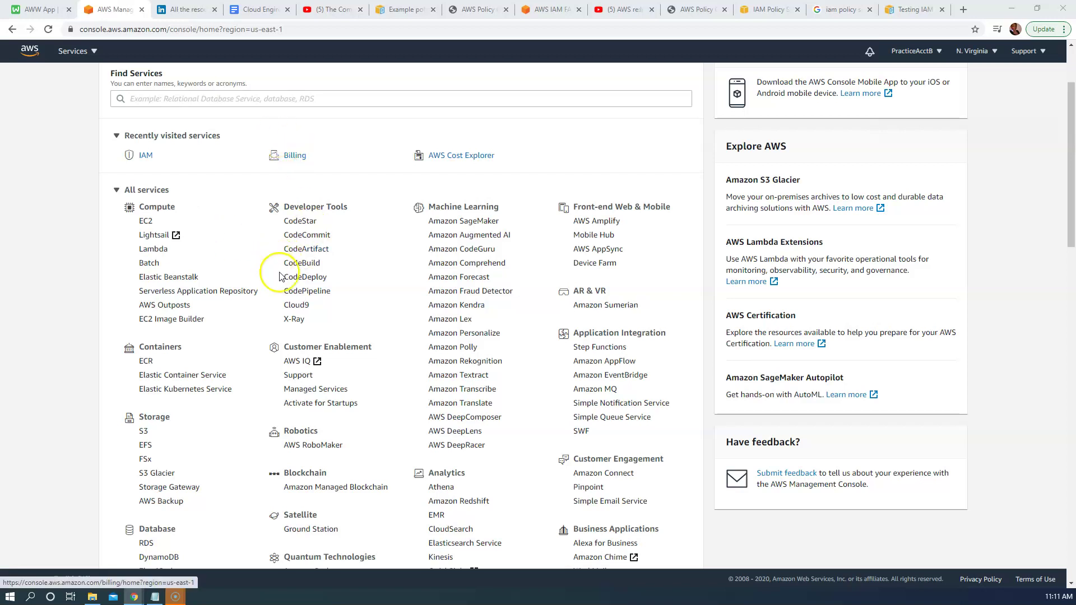
scroll(324, 360, "down", 2)
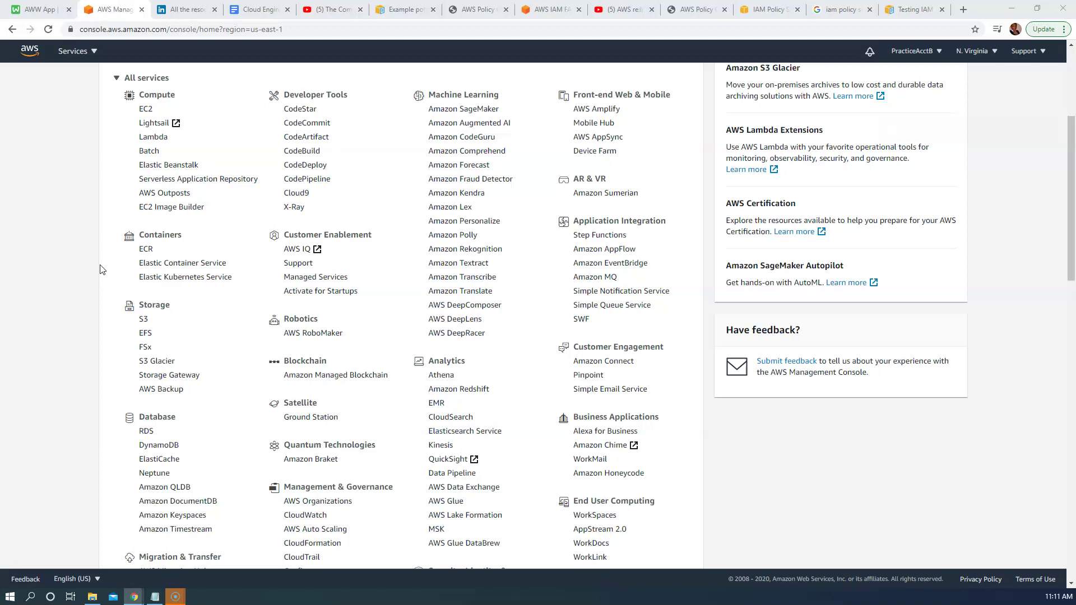
scroll(384, 311, "up", 4)
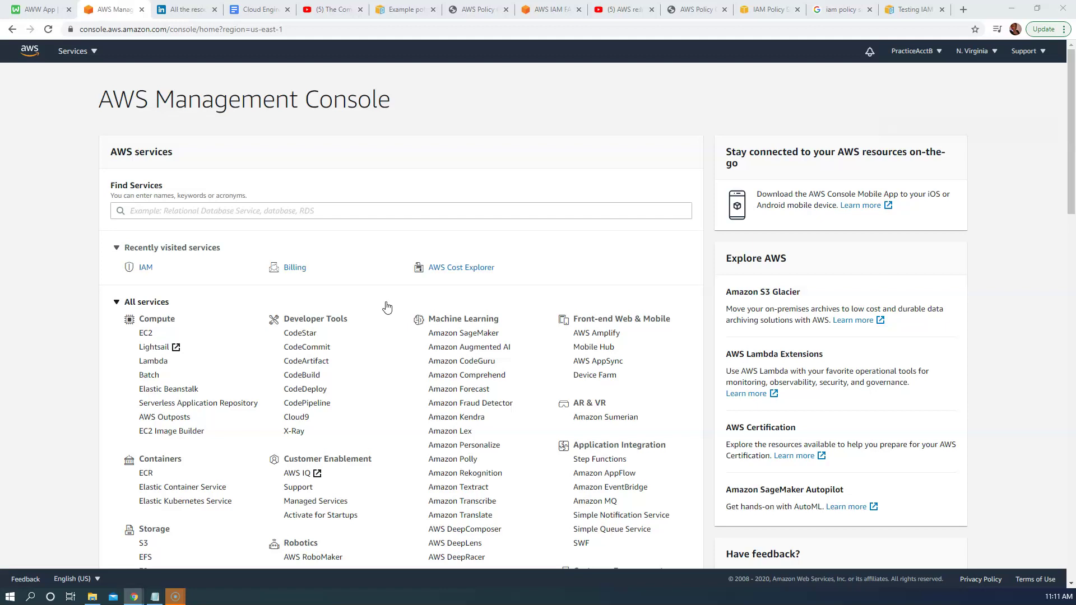
Bring up the Find Services suggestions list, then dismiss it
left_click(224, 209)
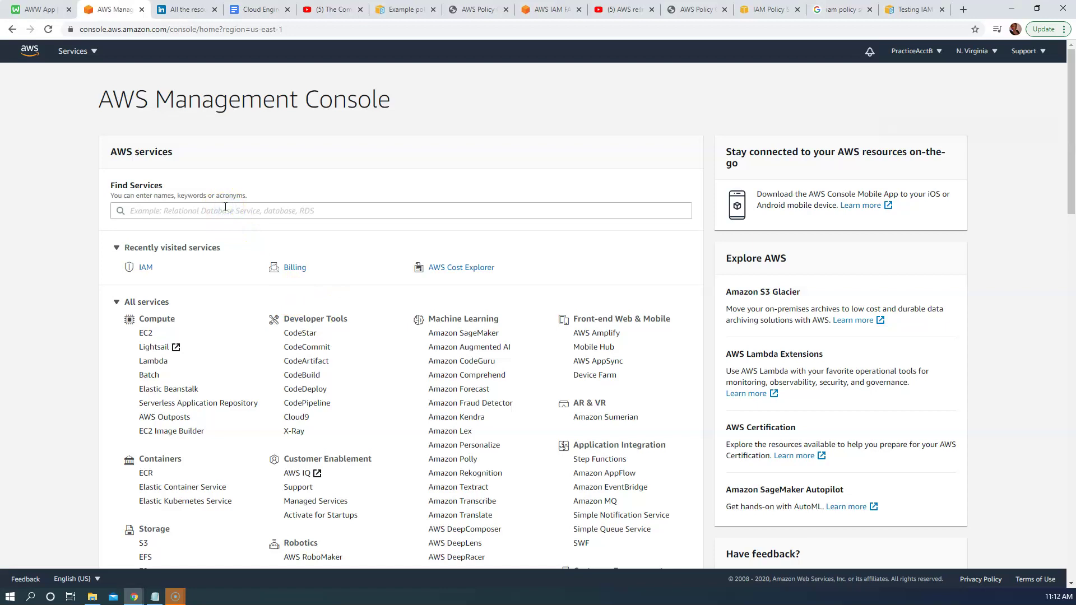
left_click(225, 209)
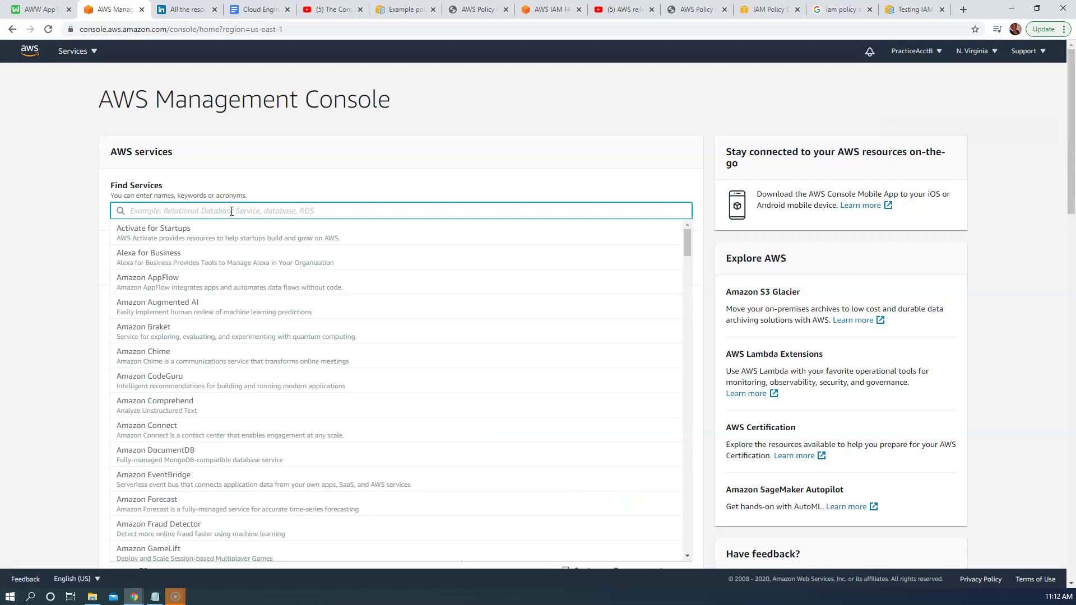
left_click(629, 148)
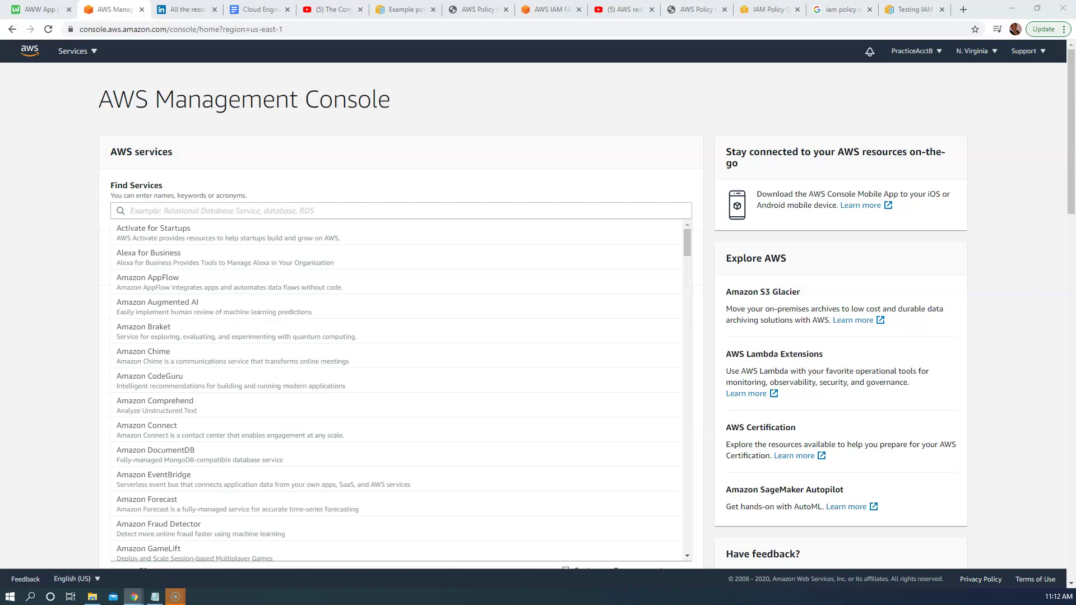
left_click(698, 110)
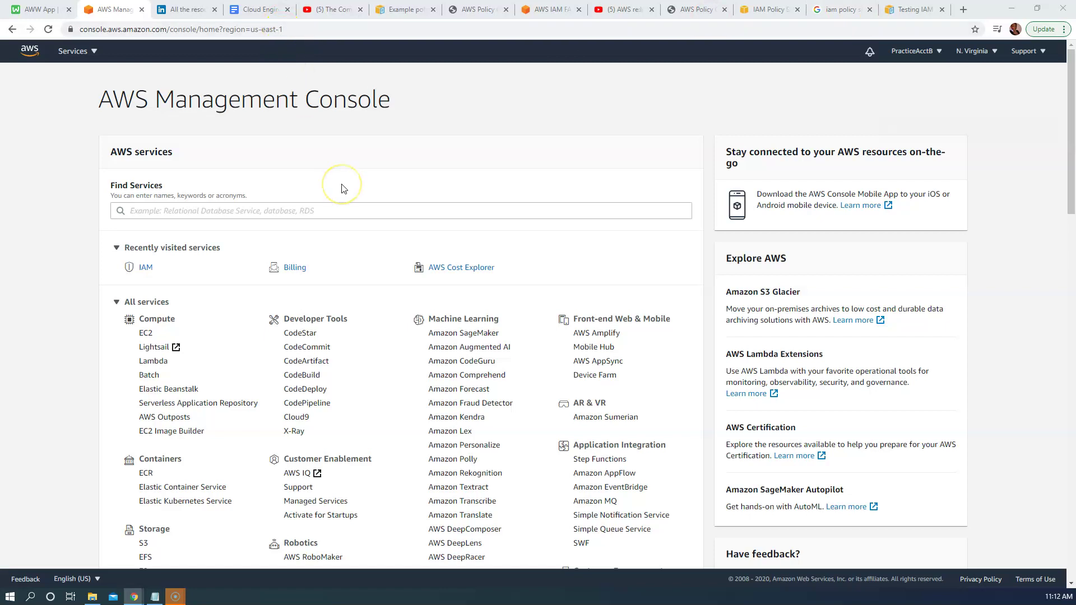
left_click(290, 155)
Search the services for 'iam' to narrow the suggestions to IAM
left_click(203, 214)
left_click(220, 211)
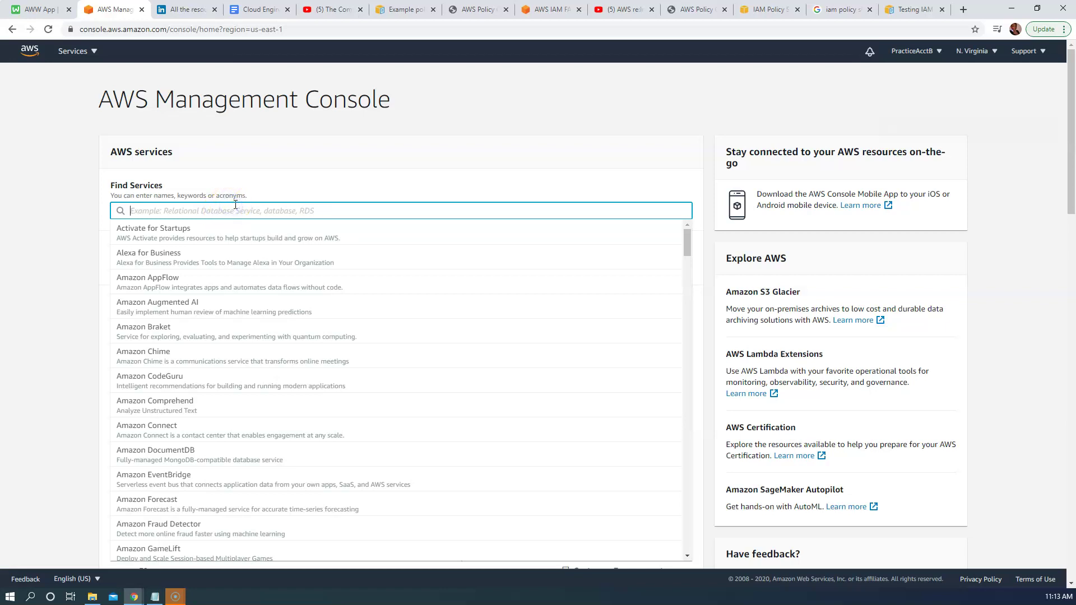
left_click(241, 206)
type("i")
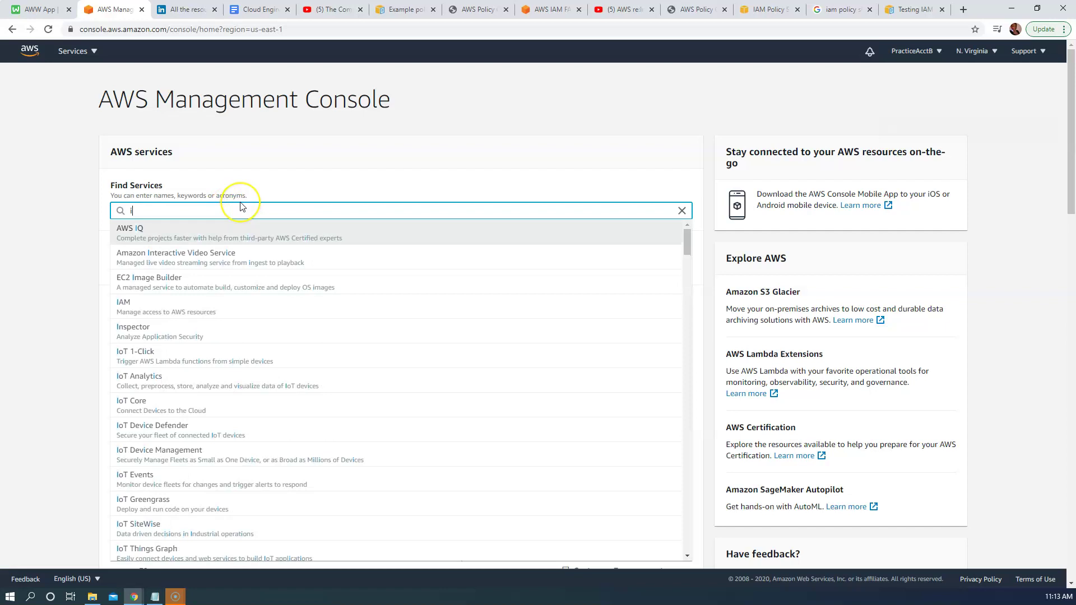
type("am")
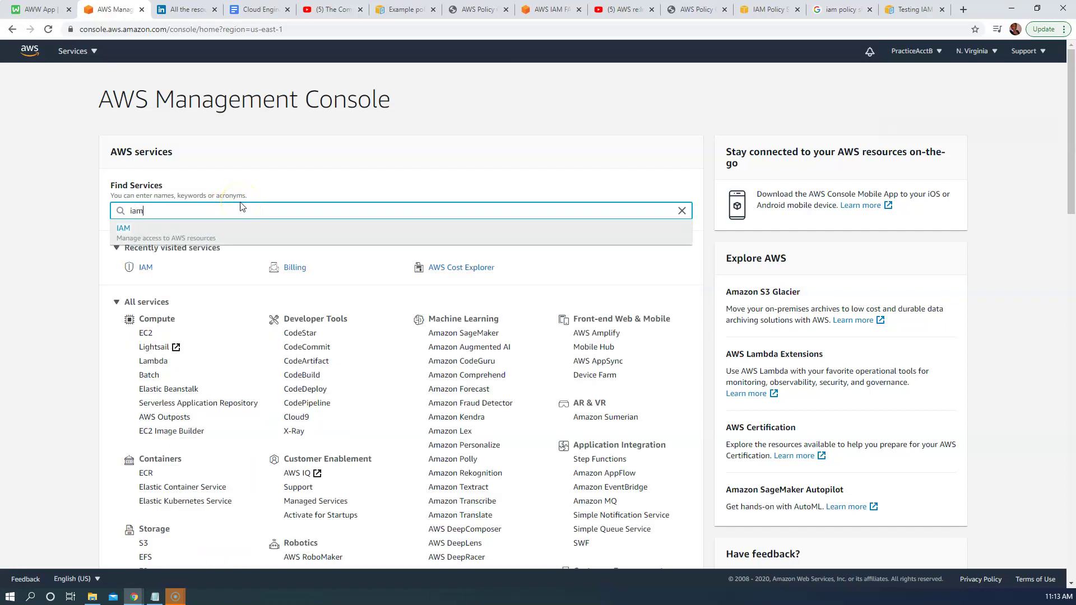
Select IAM from the suggestions and go to its Users page
left_click(251, 238)
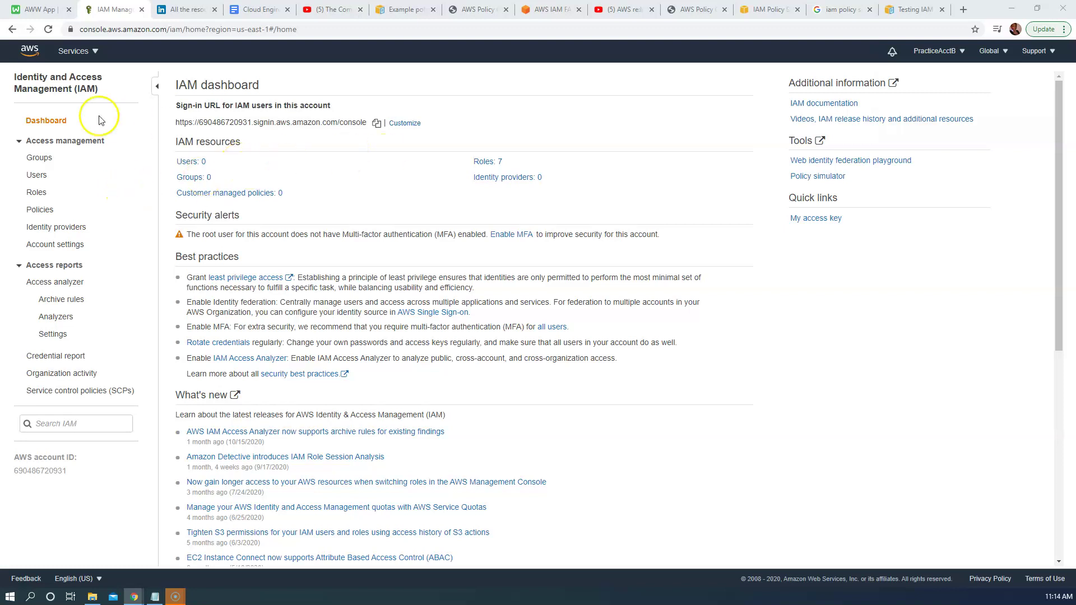
left_click(37, 175)
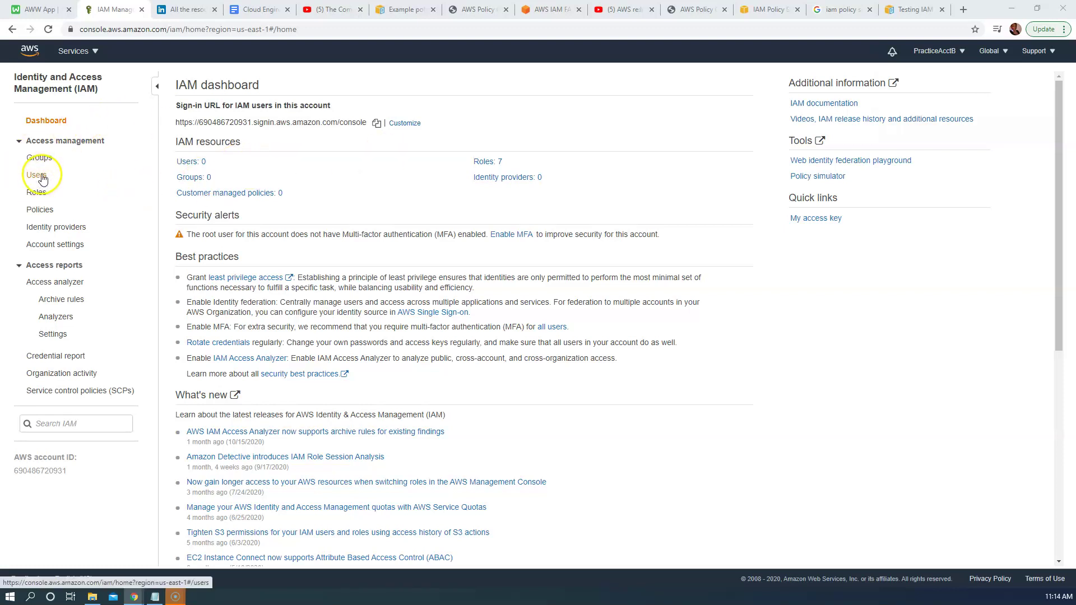
left_click(45, 179)
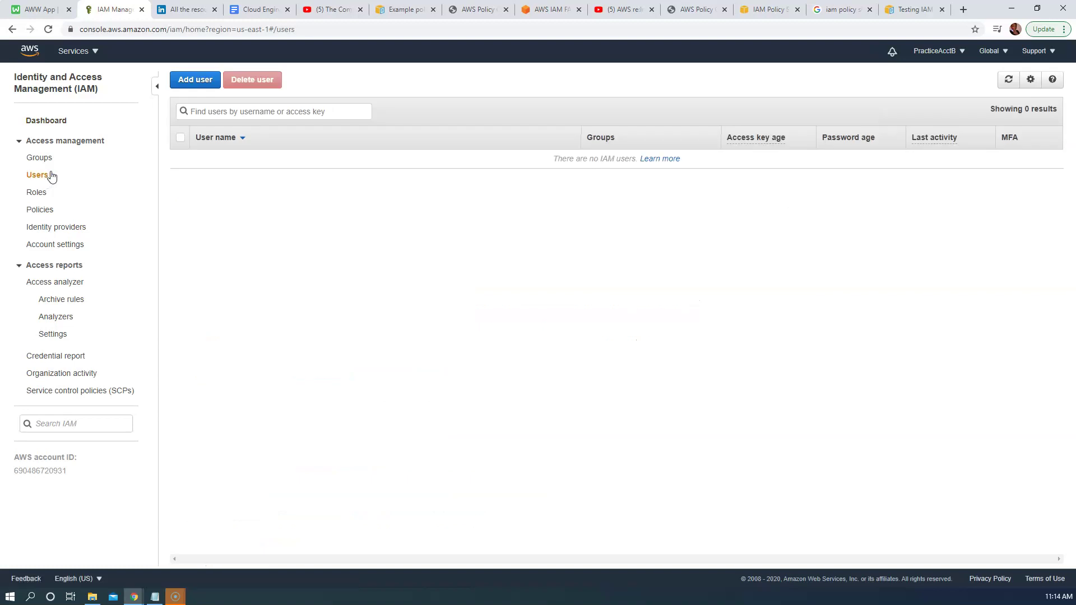
Start the Add user wizard and get ready to enter the user name
left_click(197, 82)
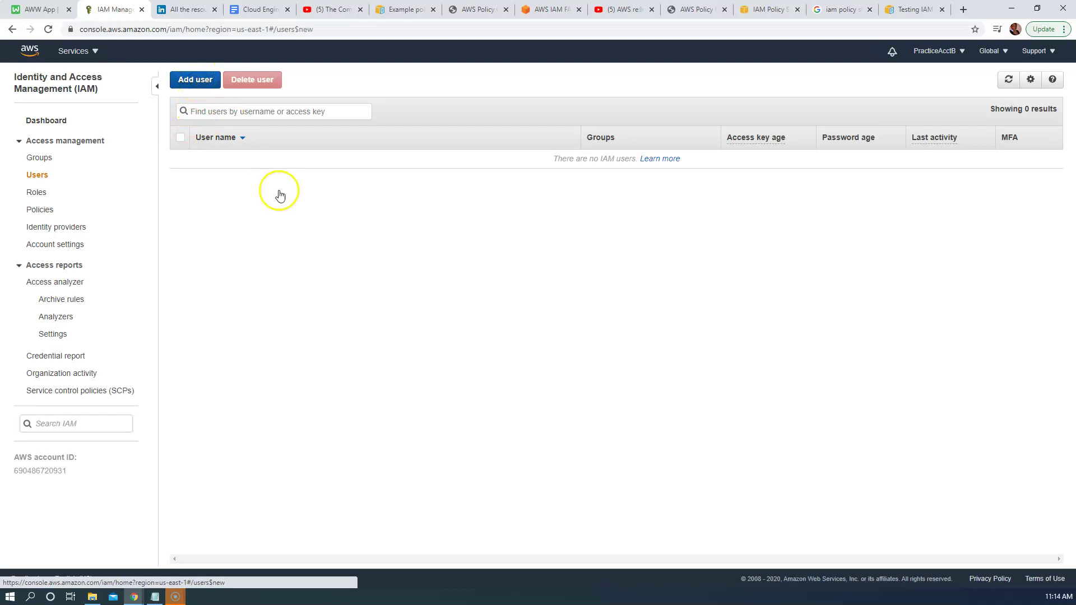
left_click(454, 167)
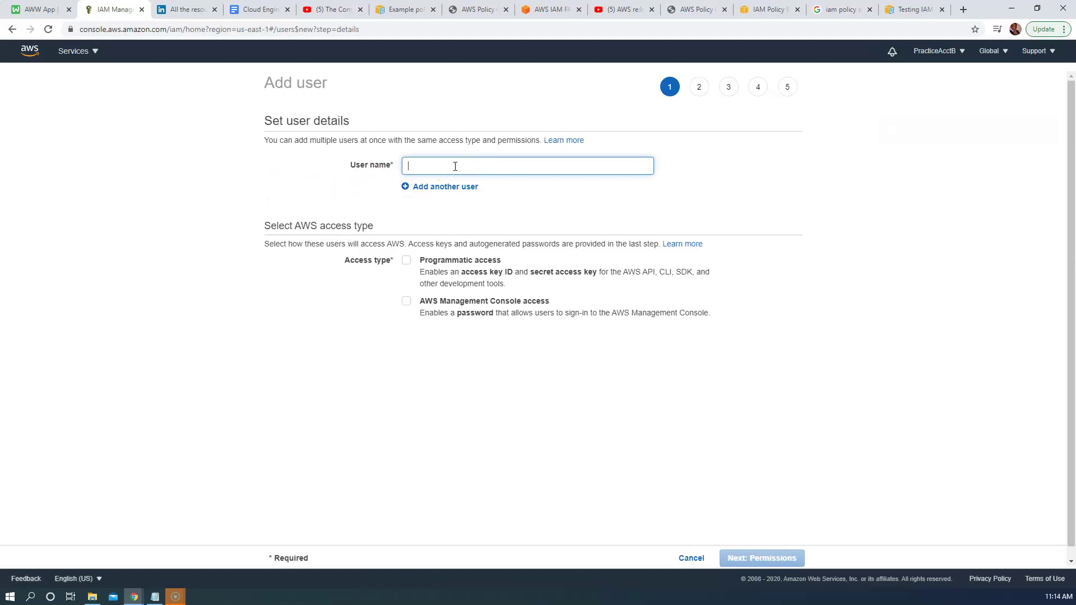
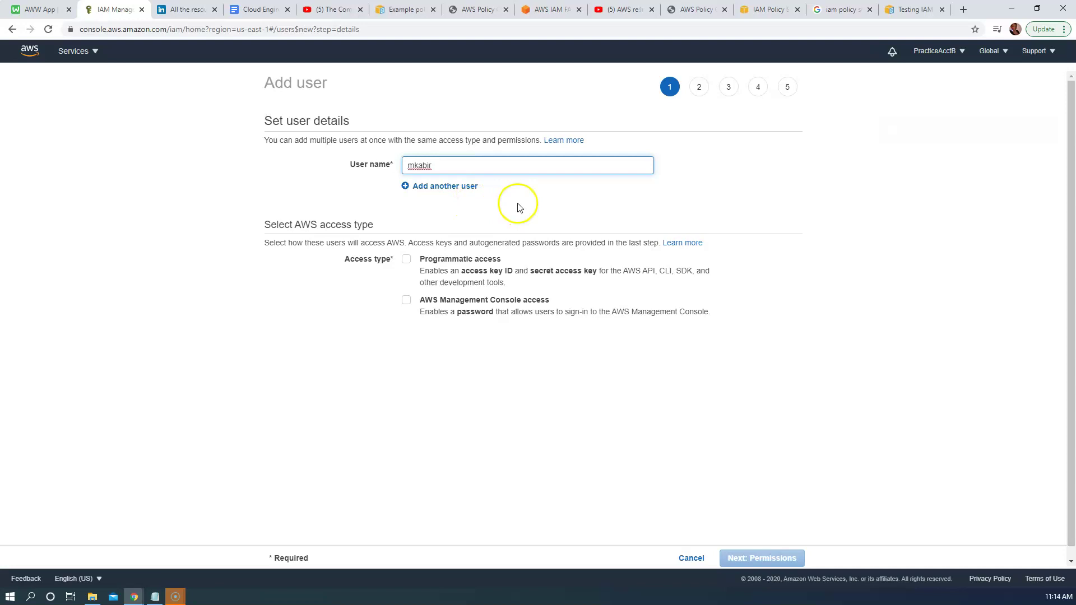
Enter the new user's name and tick Programmatic access
left_click(407, 261)
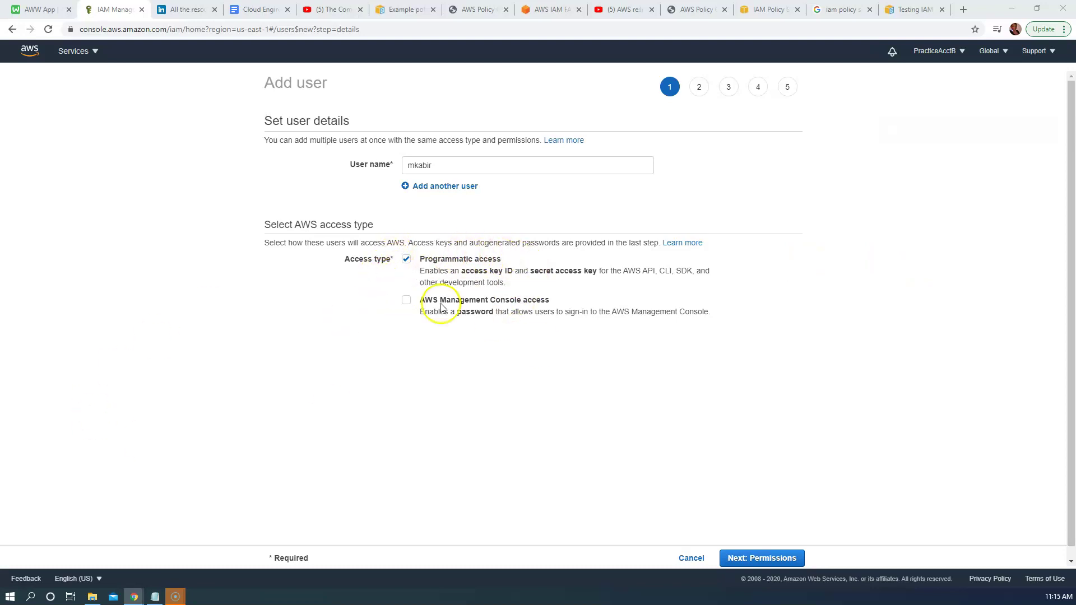
Enable AWS console access with a custom password for the user
left_click(407, 301)
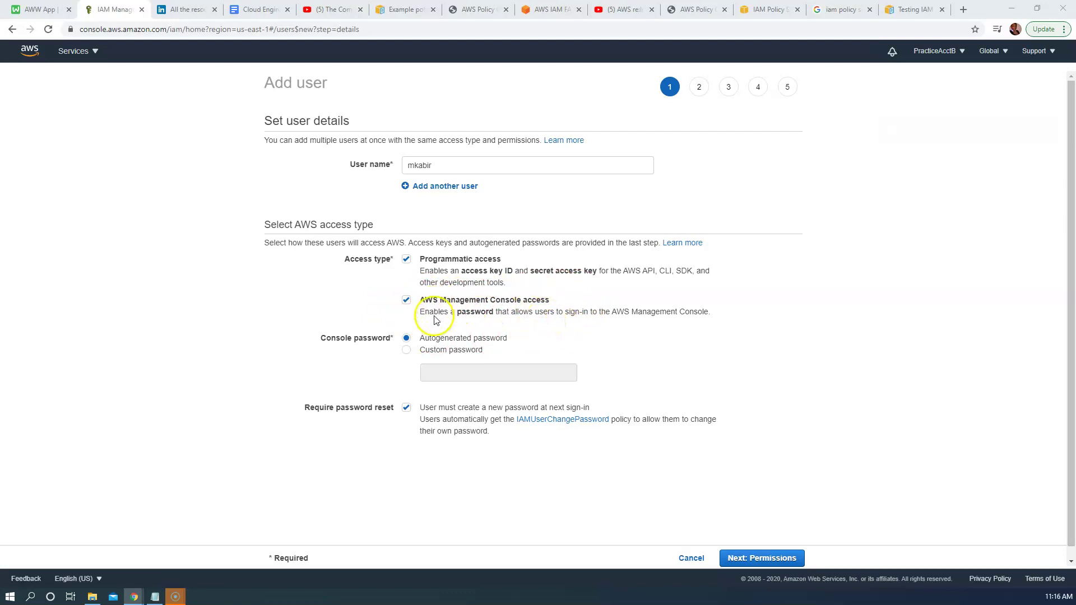
left_click(437, 352)
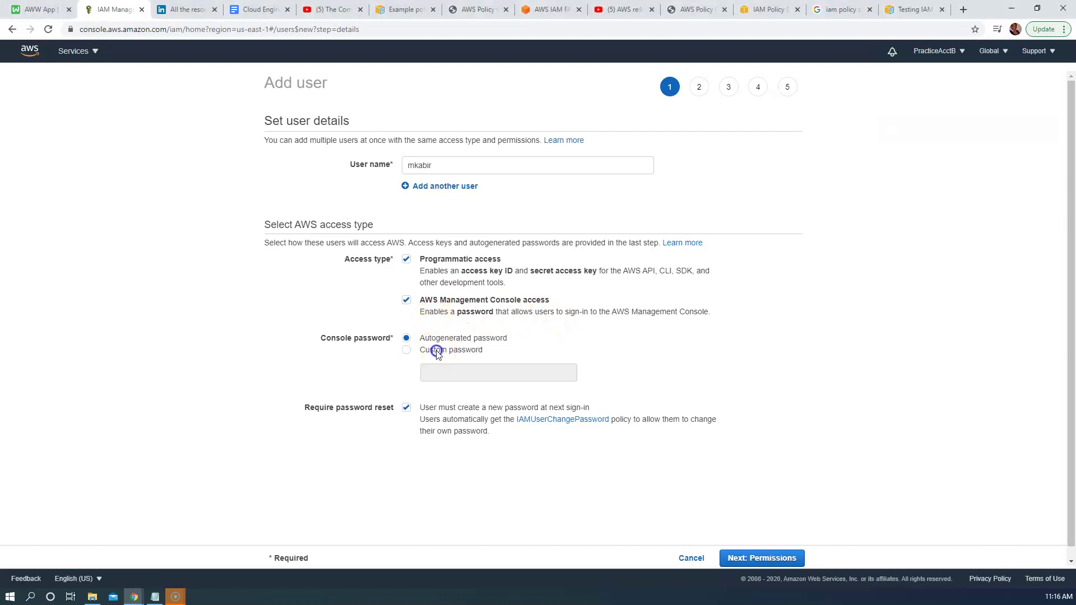
left_click(437, 351)
left_click(447, 375)
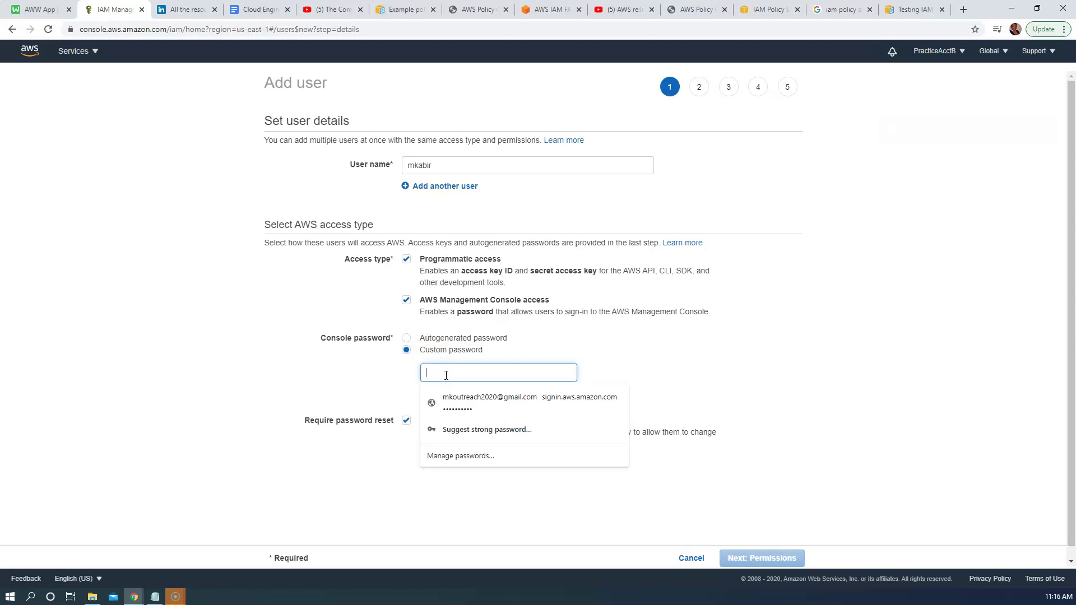
type("••••••••••")
left_click(775, 308)
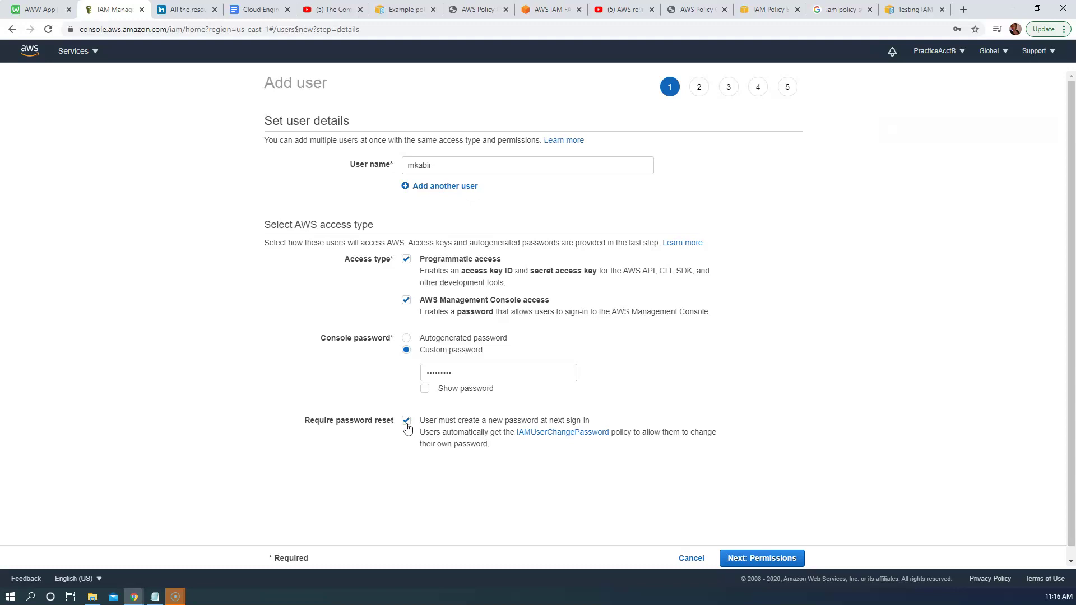
left_click(457, 379)
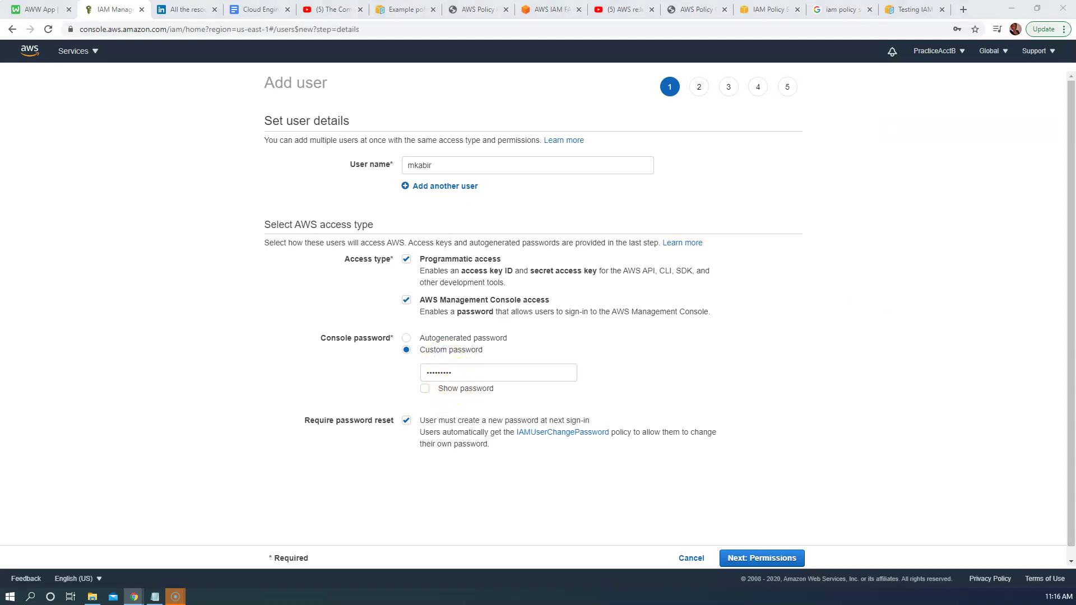
Turn off the required password reset and continue to permissions
left_click(407, 422)
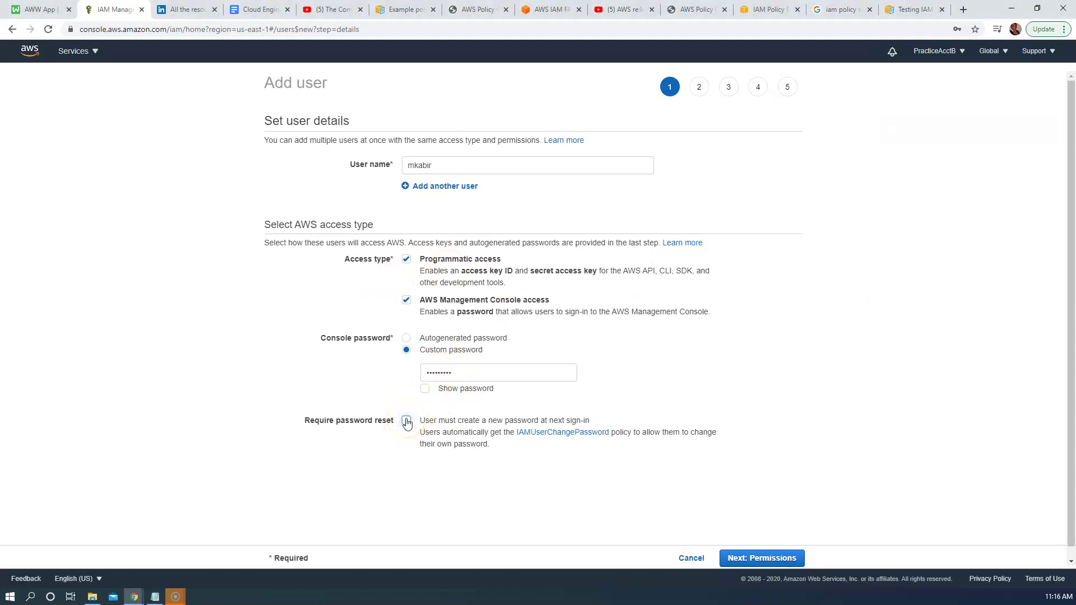
double_click(436, 372)
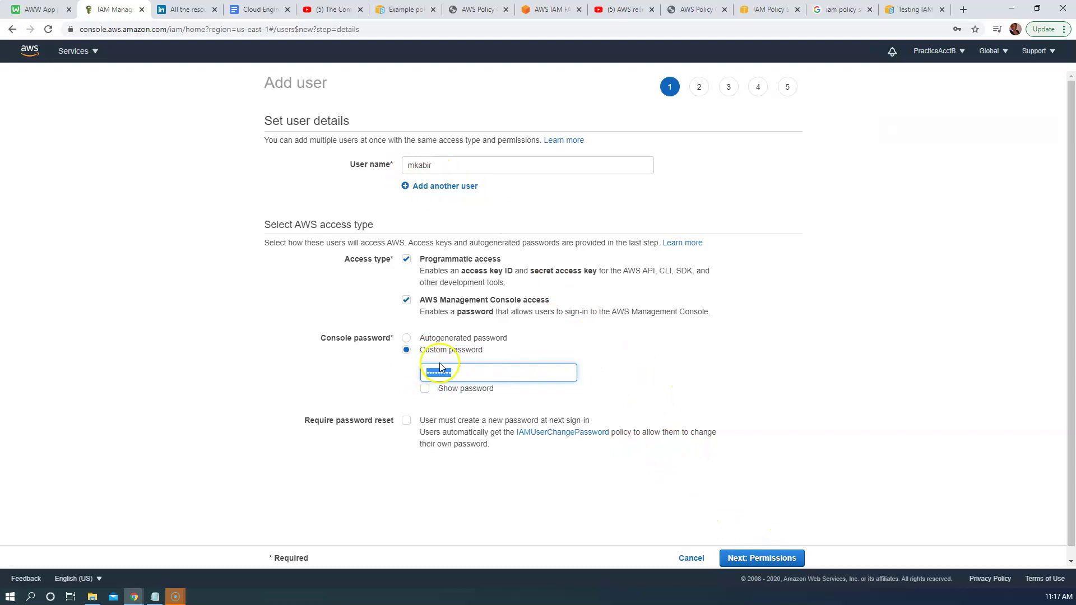
left_click(776, 565)
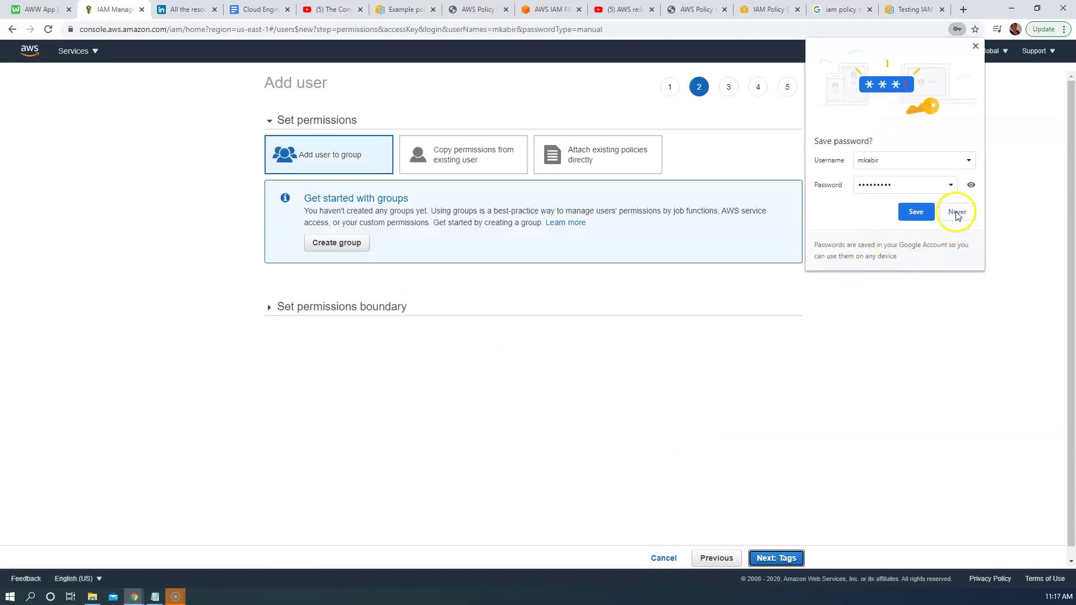
Decline Chrome's password save and choose to attach existing policies directly
left_click(956, 213)
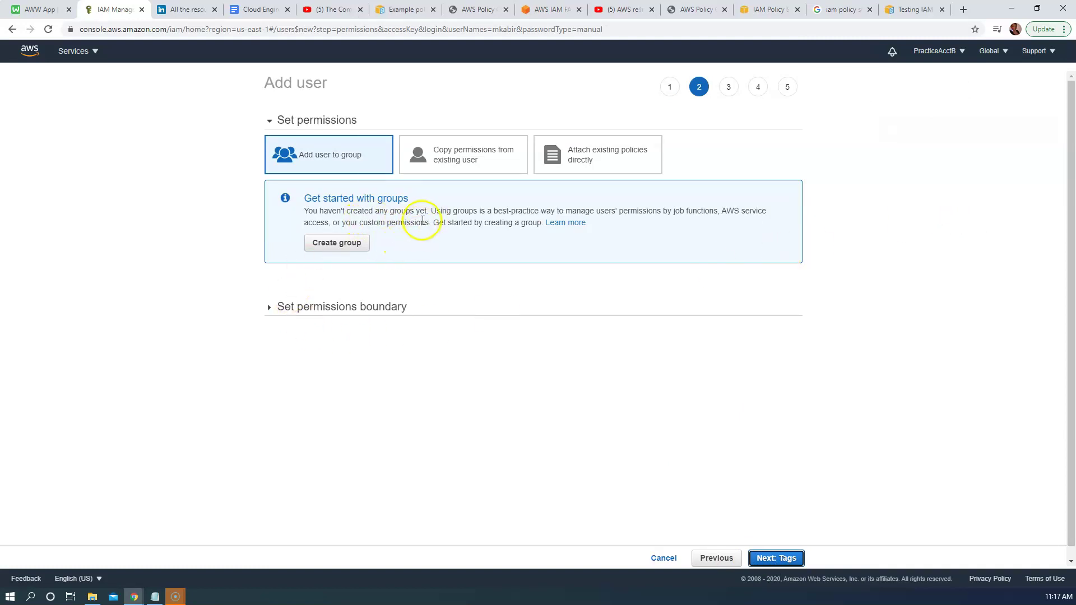
left_click(618, 167)
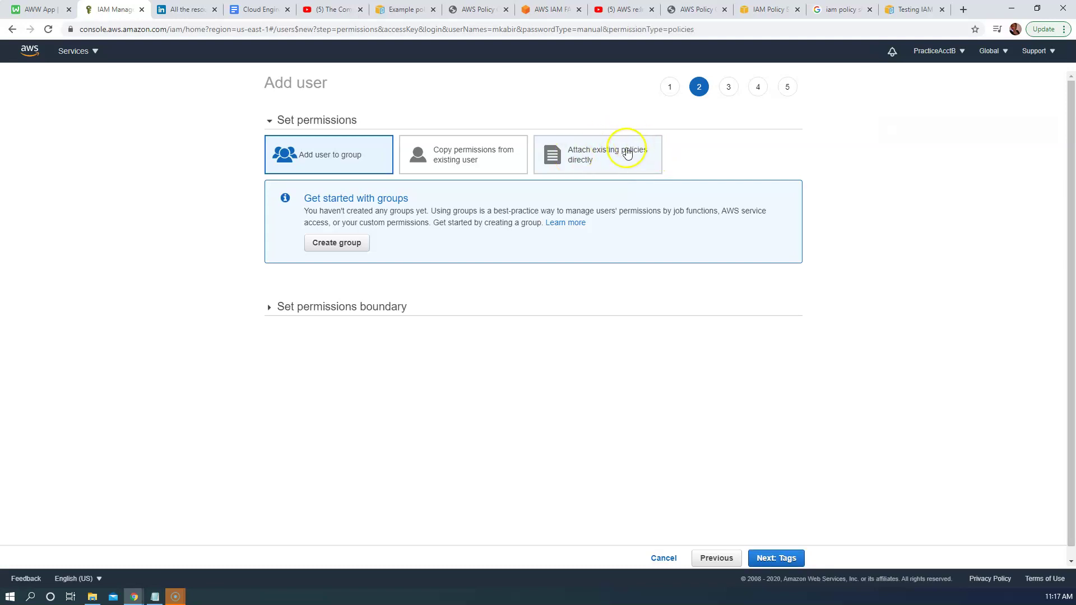
left_click(601, 149)
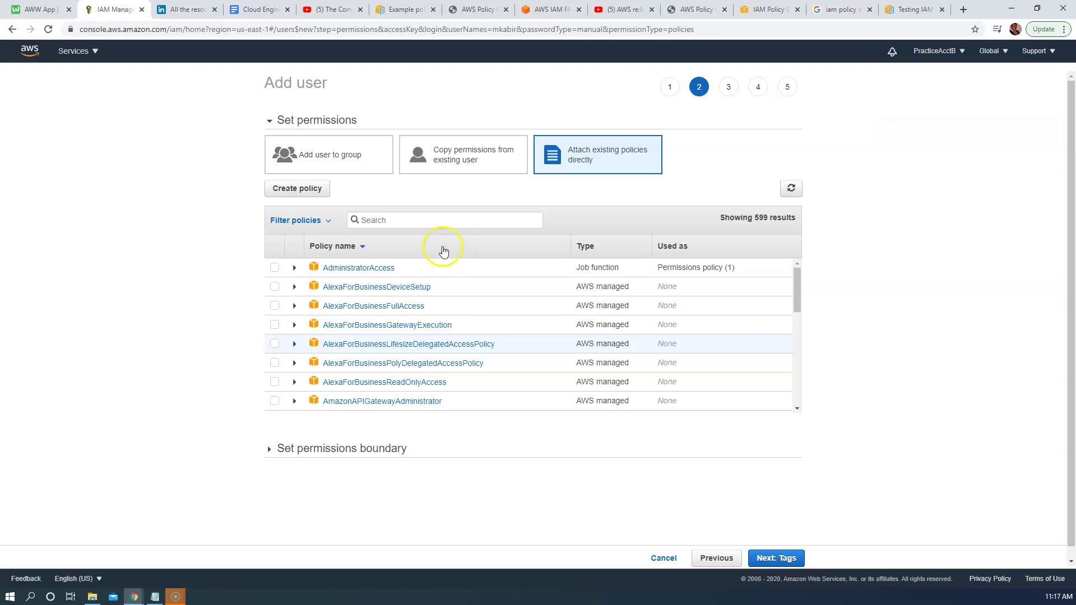
Attach the AdministratorAccess policy and proceed to the tags step
left_click(441, 218)
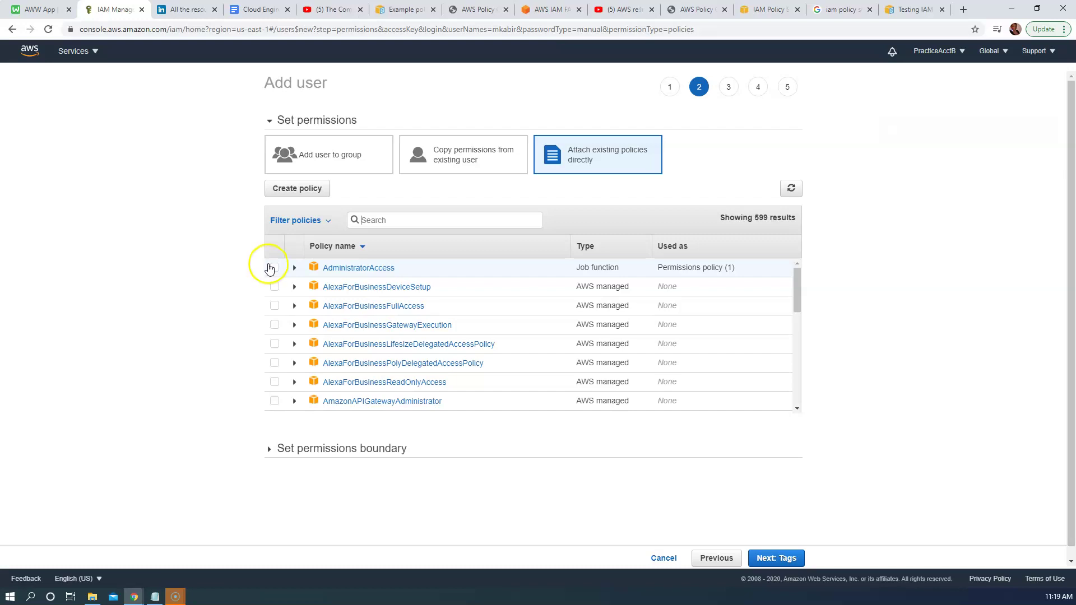
left_click(377, 273)
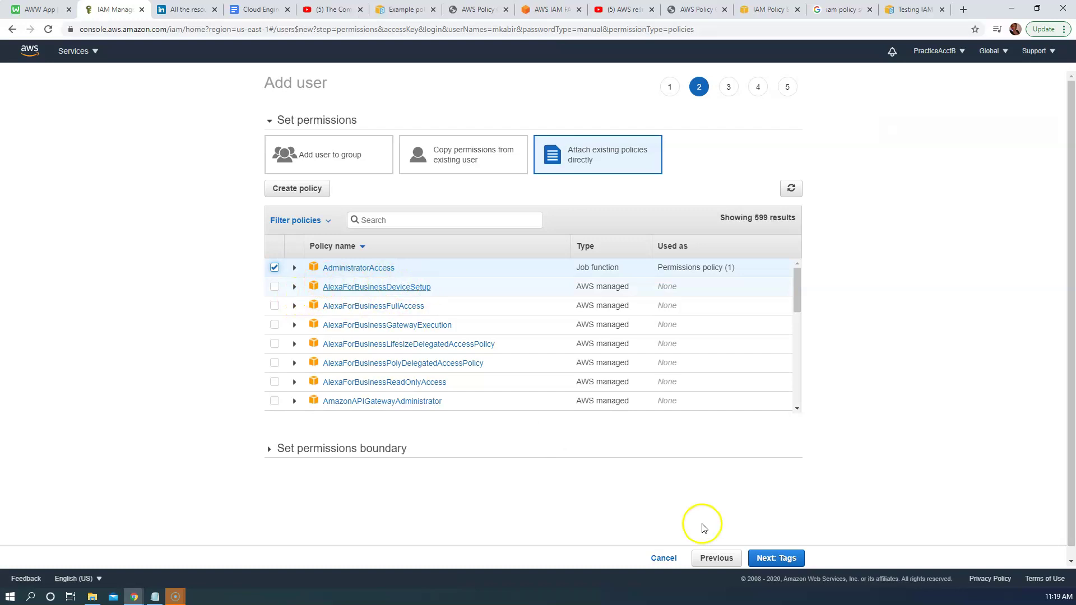
left_click(788, 559)
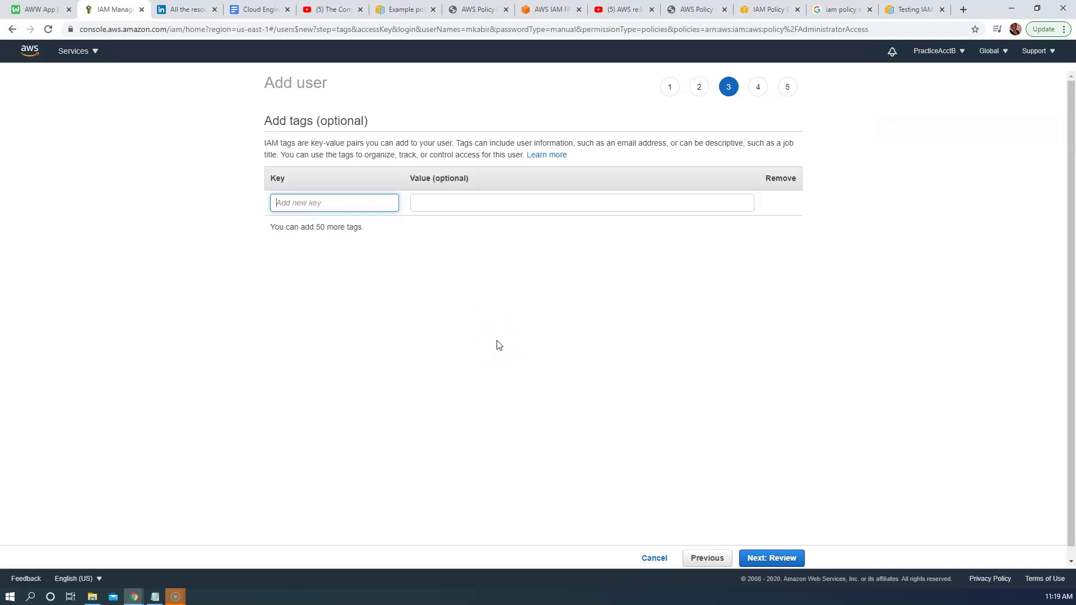
Add a tag with key Name and value AdminRole, then proceed to Review
left_click(370, 199)
type("Na")
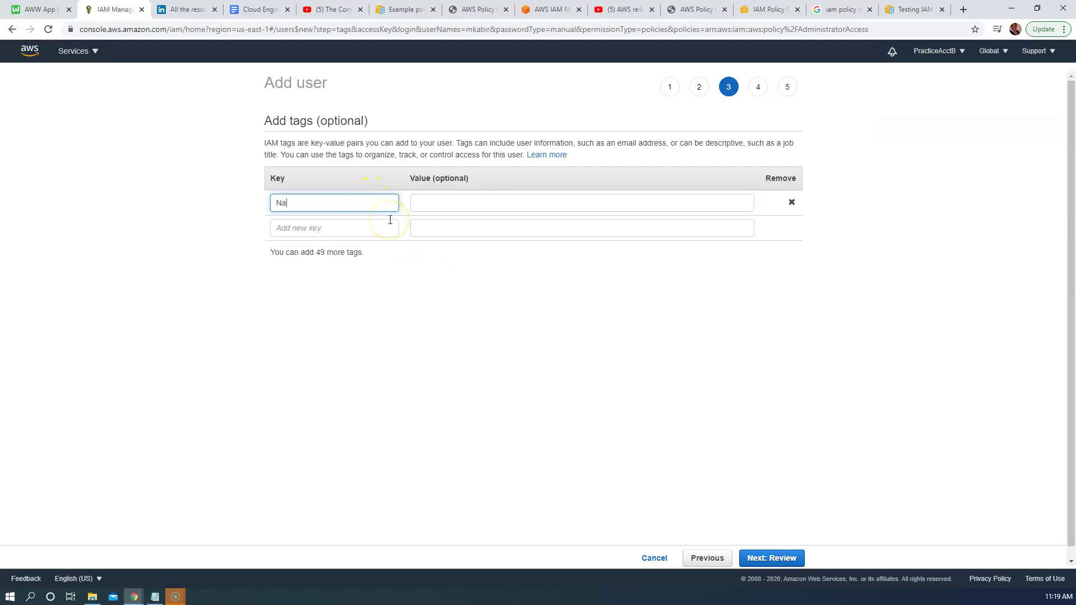
type("me")
left_click(479, 199)
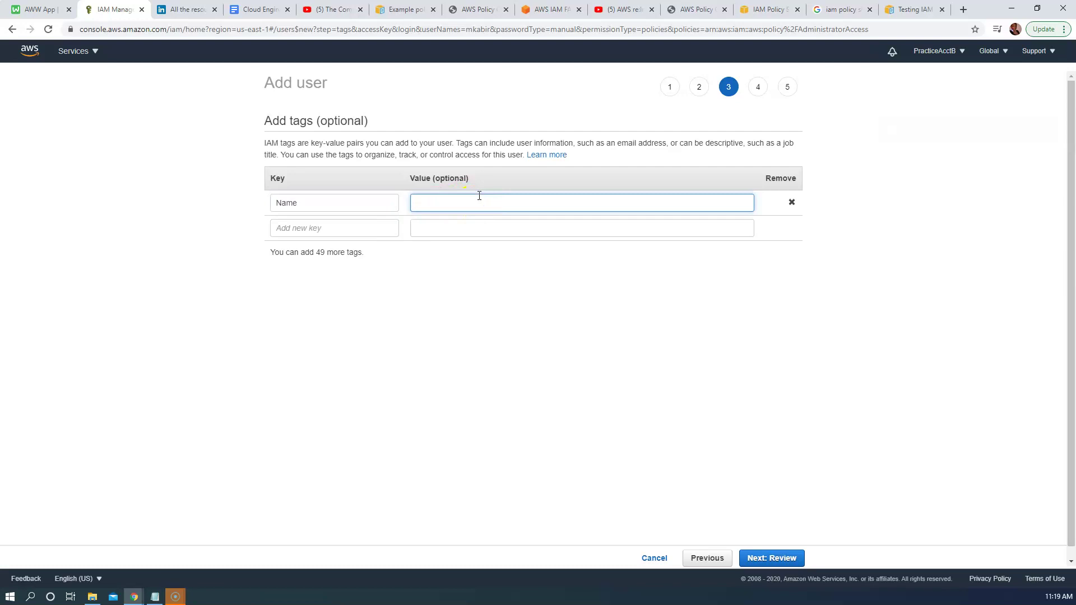
type("Admin")
left_click(461, 220)
type("Role")
left_click(504, 297)
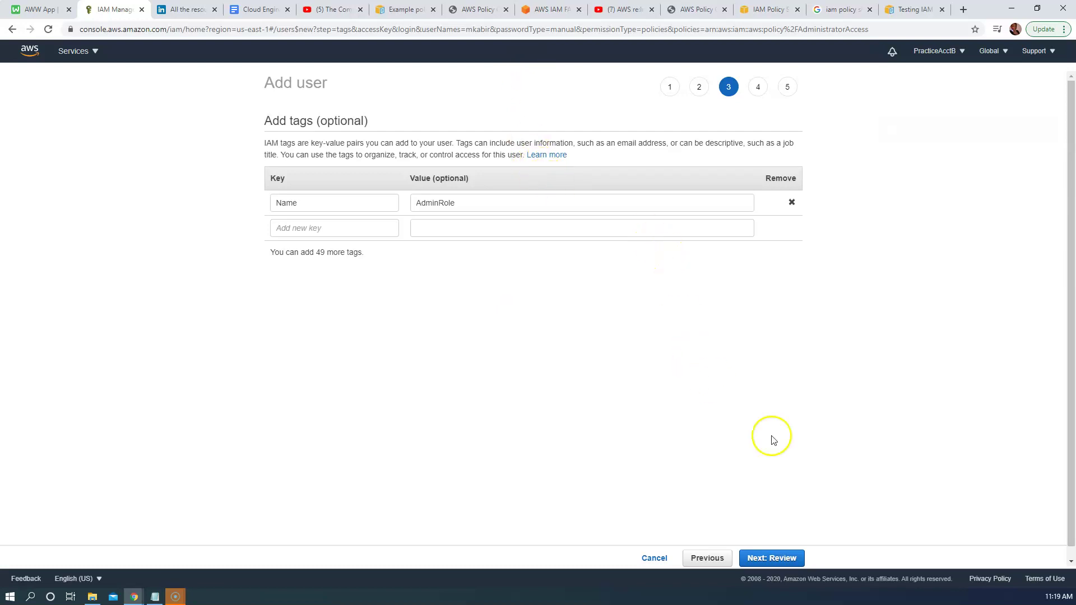
left_click(793, 552)
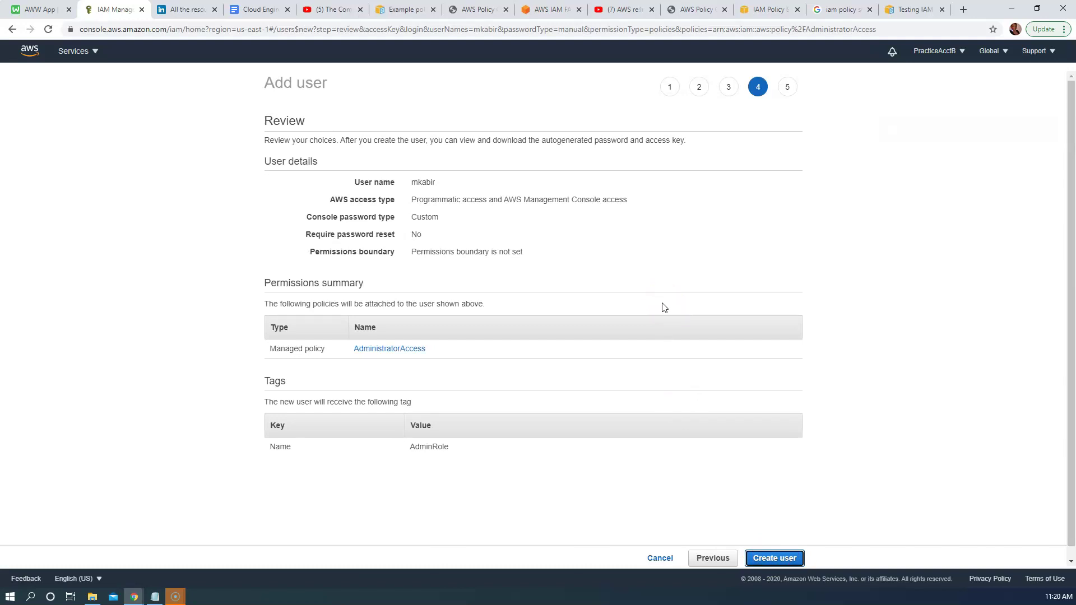
Check the review summary and create the user
scroll(614, 366, "down", 1)
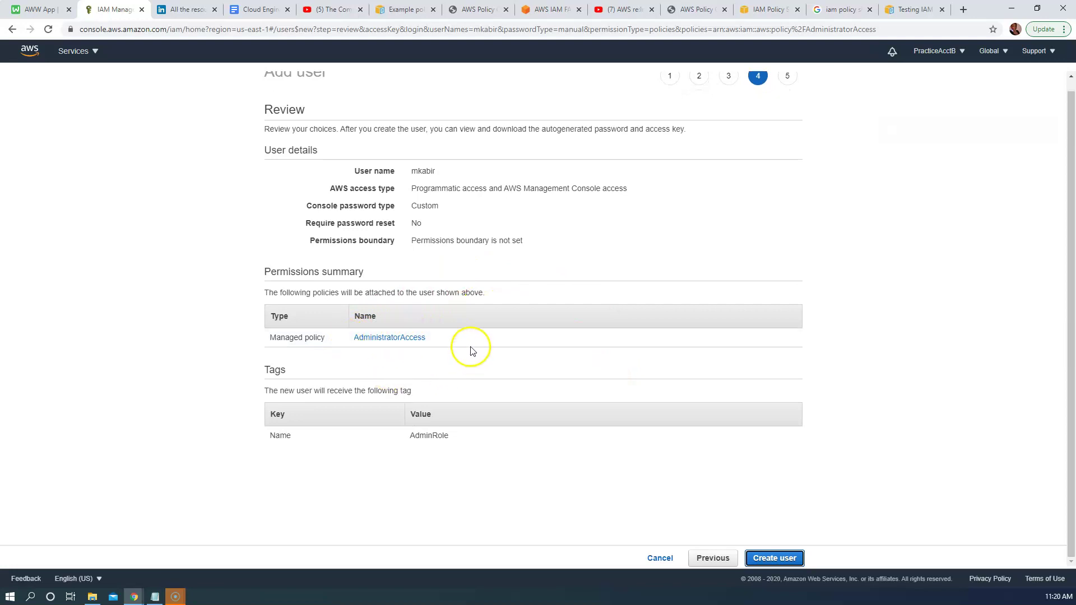
left_click(767, 562)
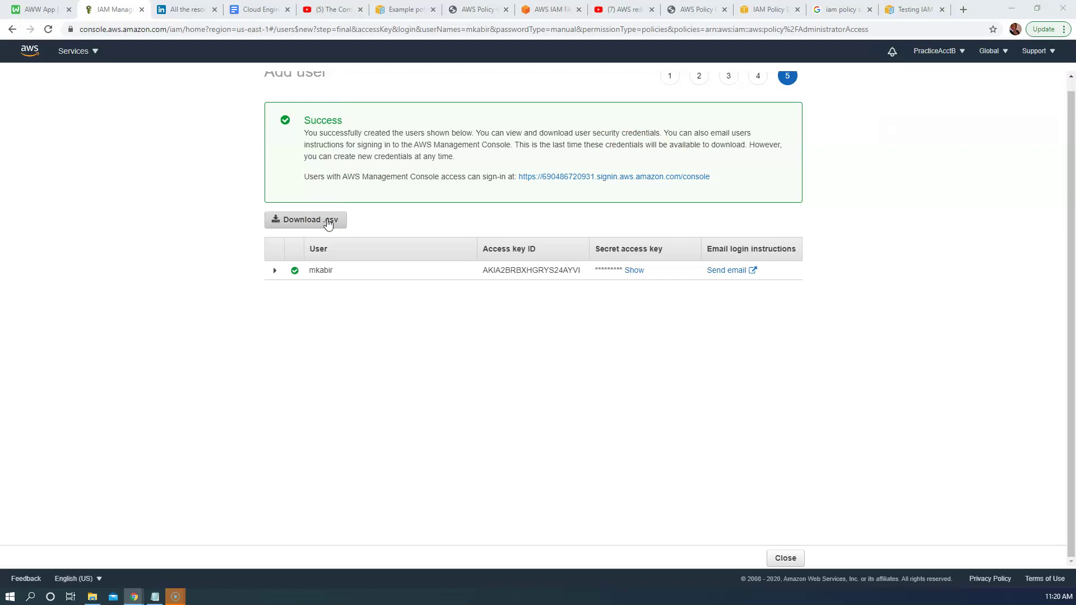
Download the new user's credentials as new_user_credentials.csv and open the file in Excel
left_click(328, 223)
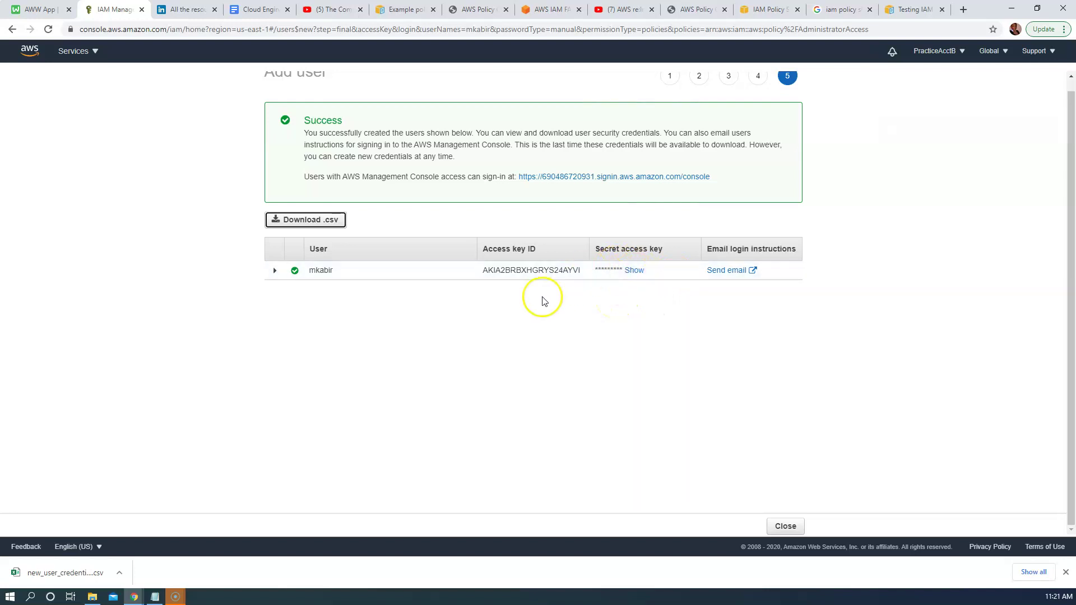
left_click(83, 577)
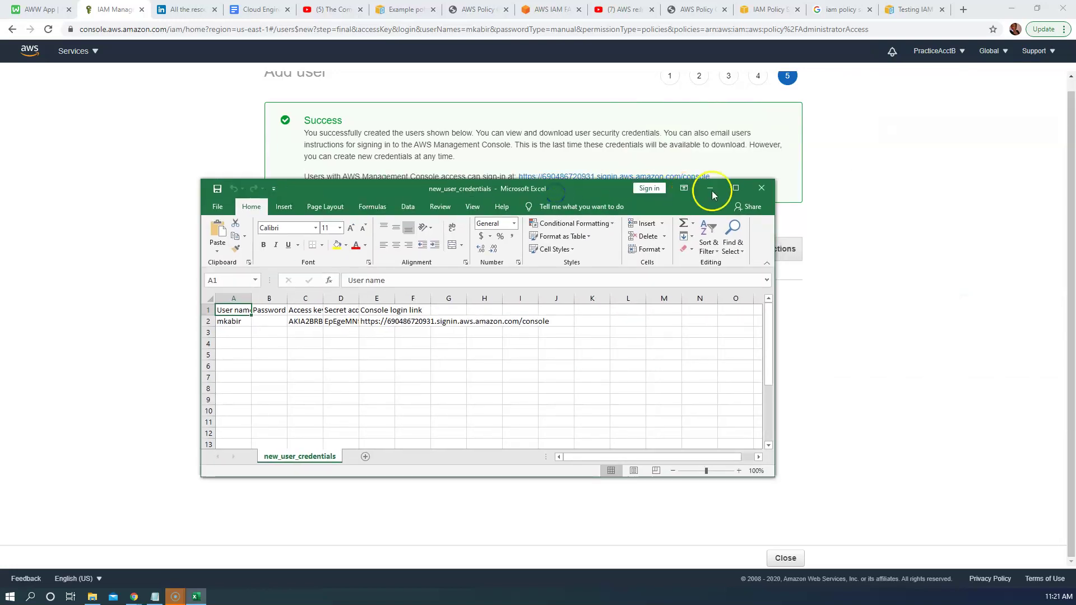
Maximize the credentials workbook and dismiss Office sign-in and privacy prompts, declining optional data
left_click(737, 189)
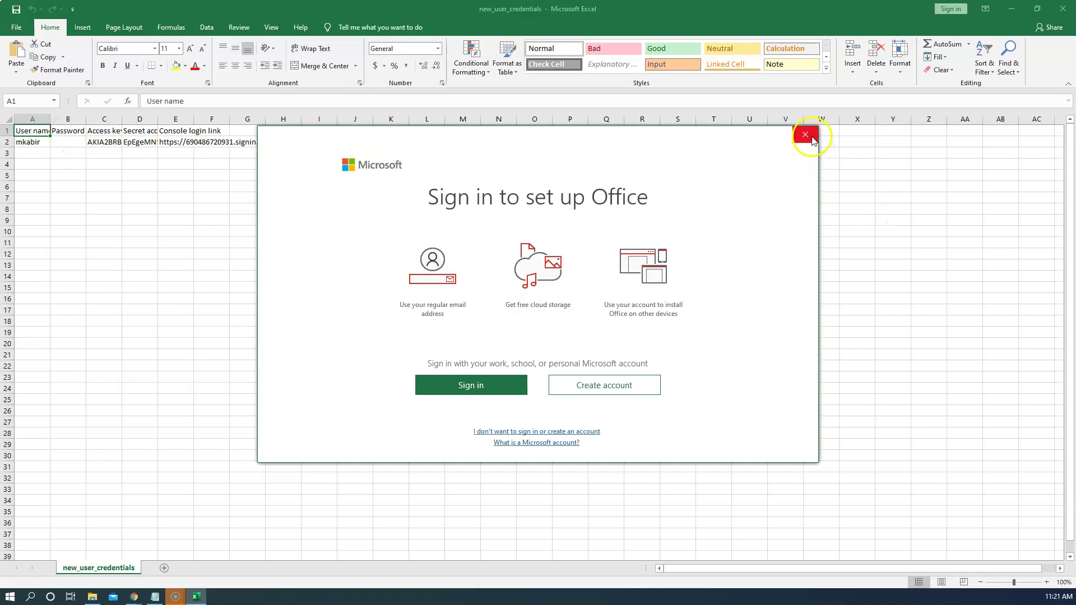
left_click(812, 139)
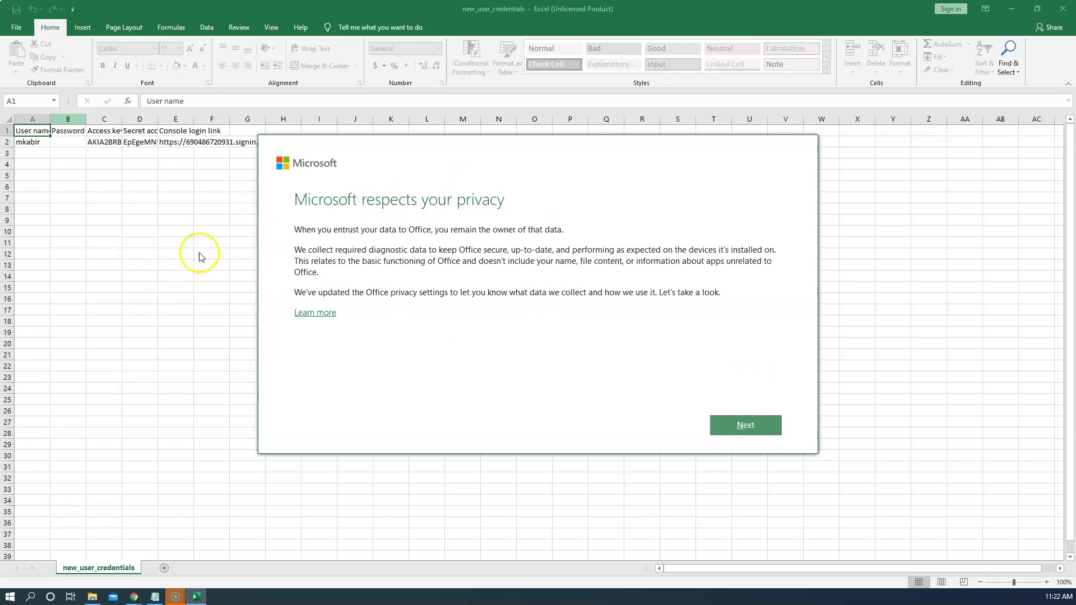
left_click(771, 426)
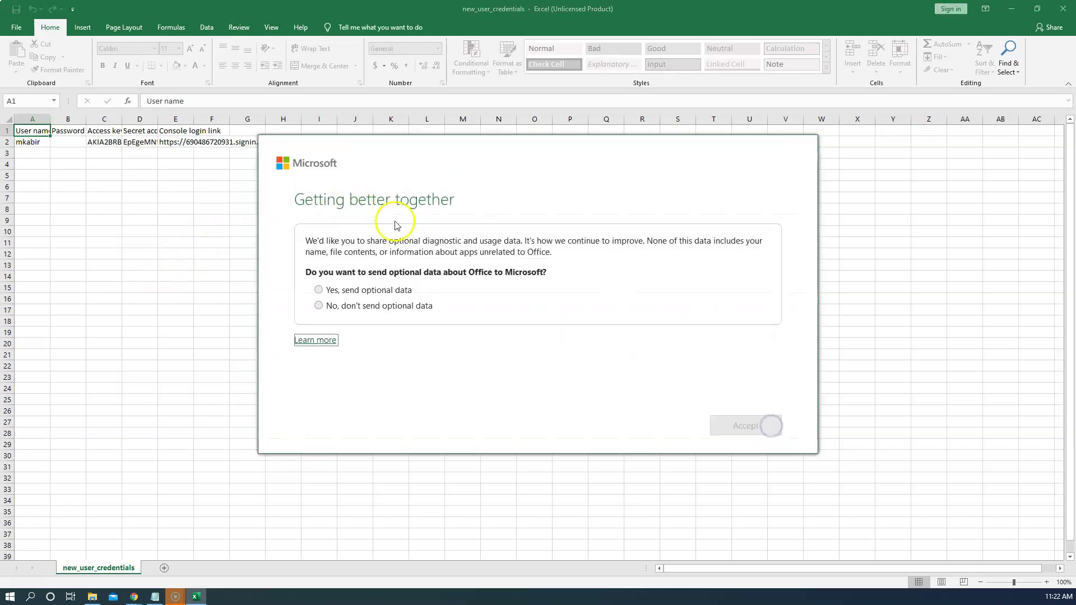
left_click(374, 308)
left_click(758, 431)
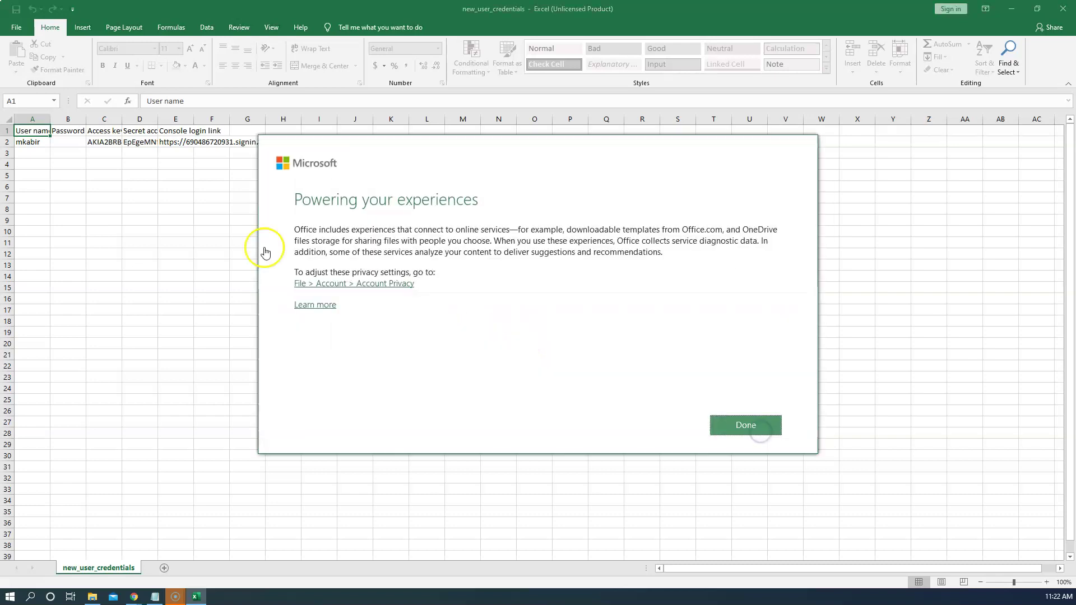
left_click(745, 425)
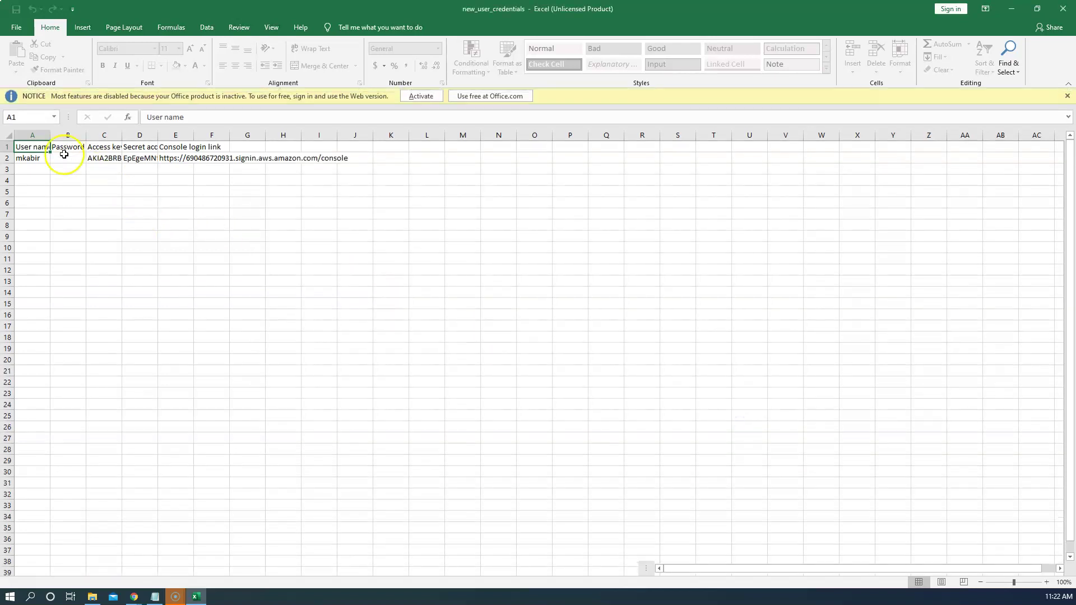
Inspect the Password and console login link columns, viewing the full sign-in URL in E2
left_click(74, 148)
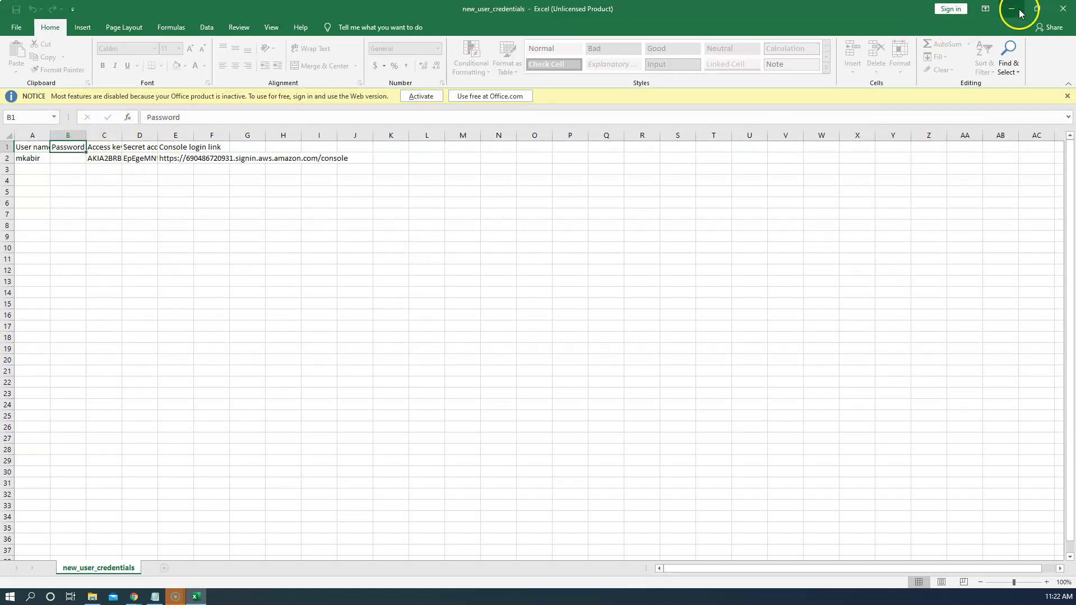
left_click(205, 147)
left_click(210, 160)
left_click(181, 159)
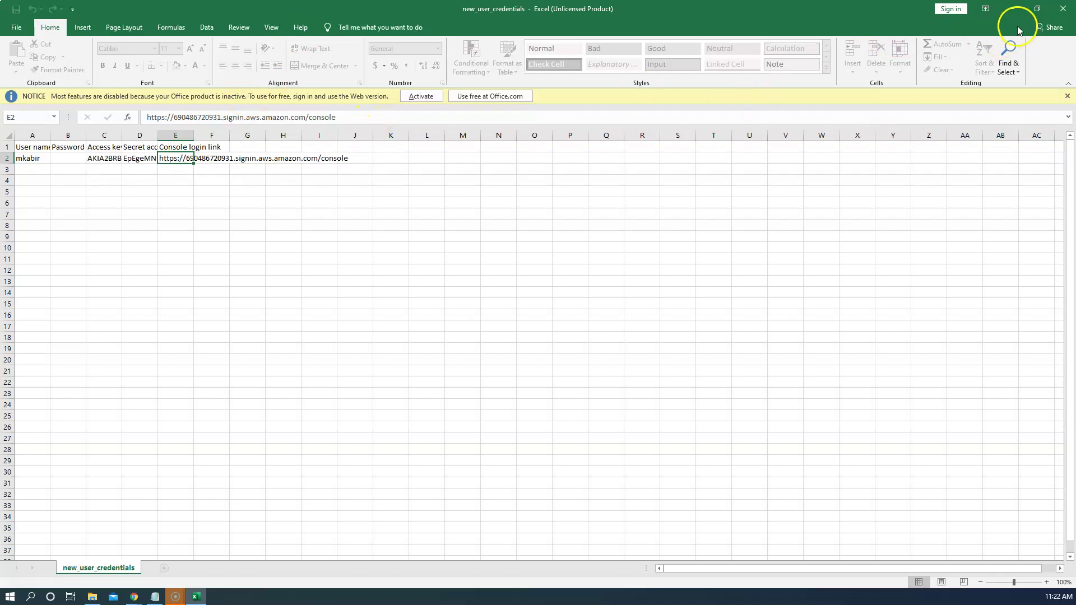
Minimize Excel, restore it briefly to recheck the sheet, then minimize it again
left_click(1014, 8)
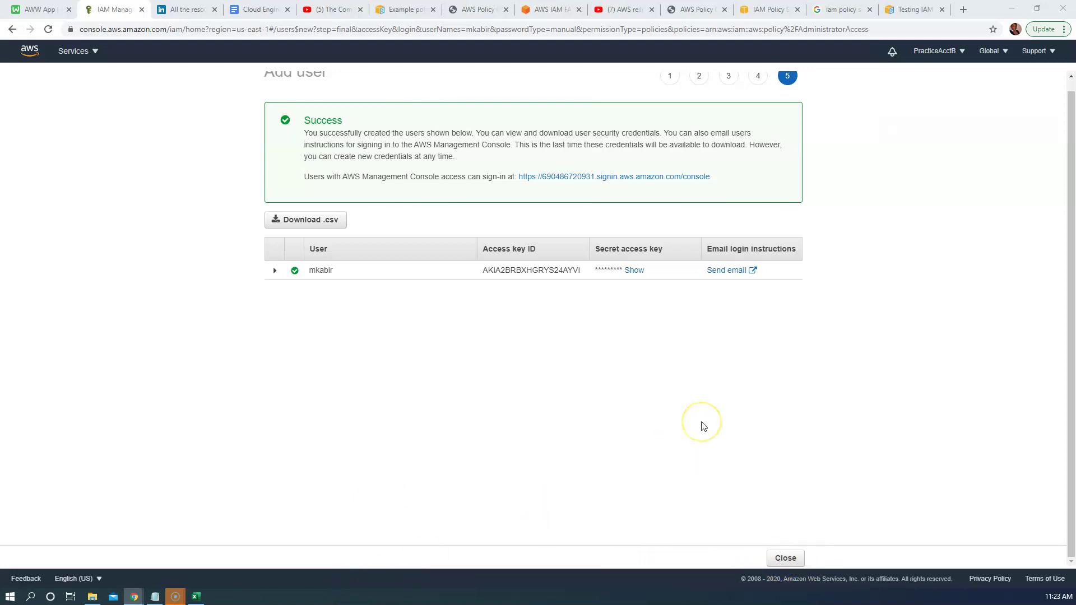
left_click(197, 597)
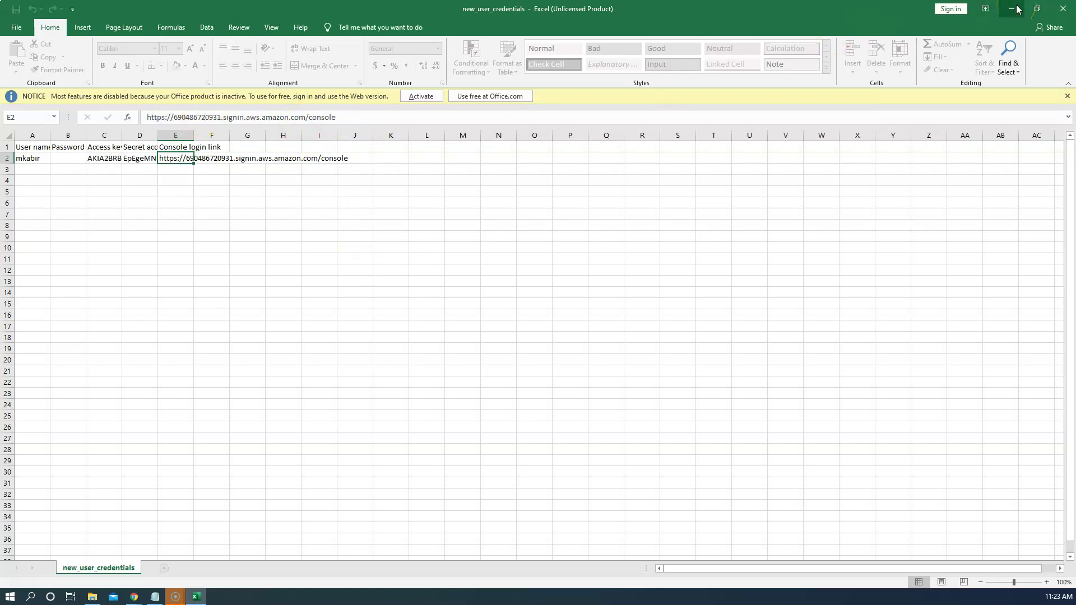
left_click(419, 131)
left_click(1009, 9)
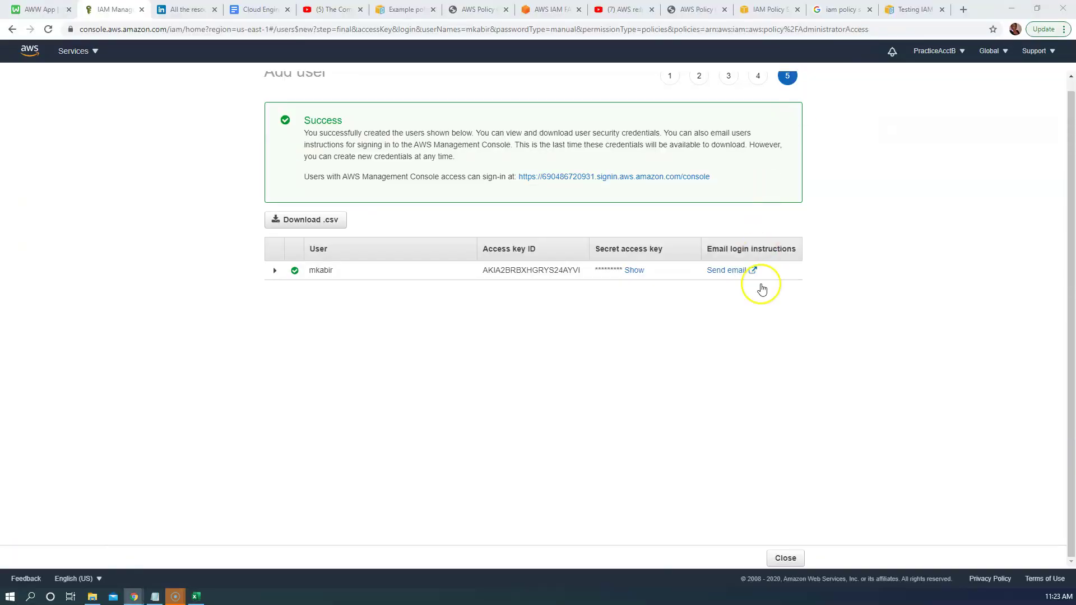
Close the Add user success page and return to the IAM console
left_click(792, 556)
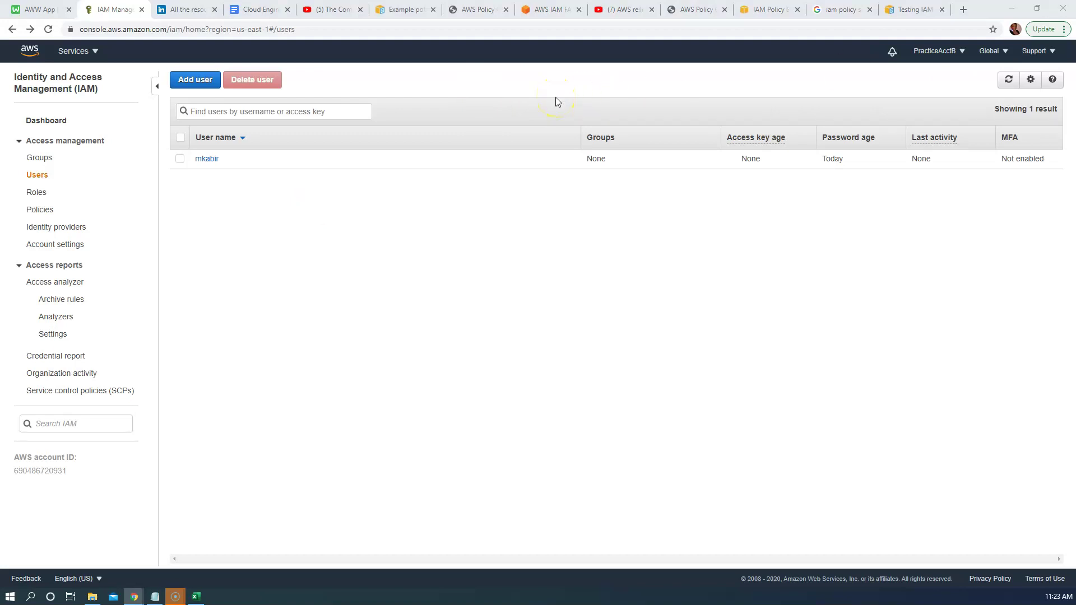
left_click(585, 289)
Go to IAM Groups and start the Create New Group wizard
left_click(39, 159)
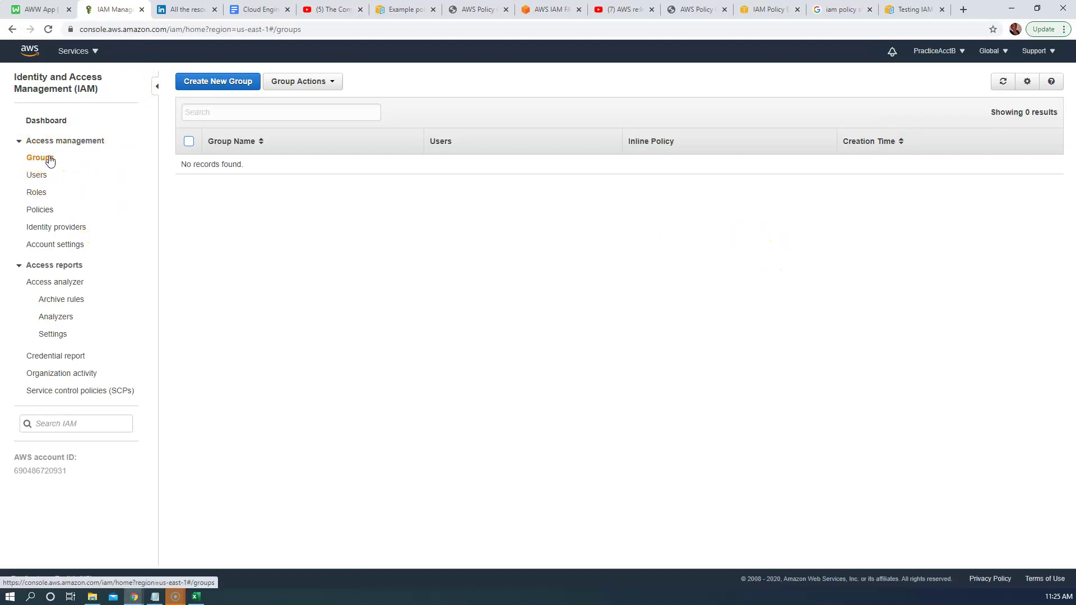
left_click(227, 81)
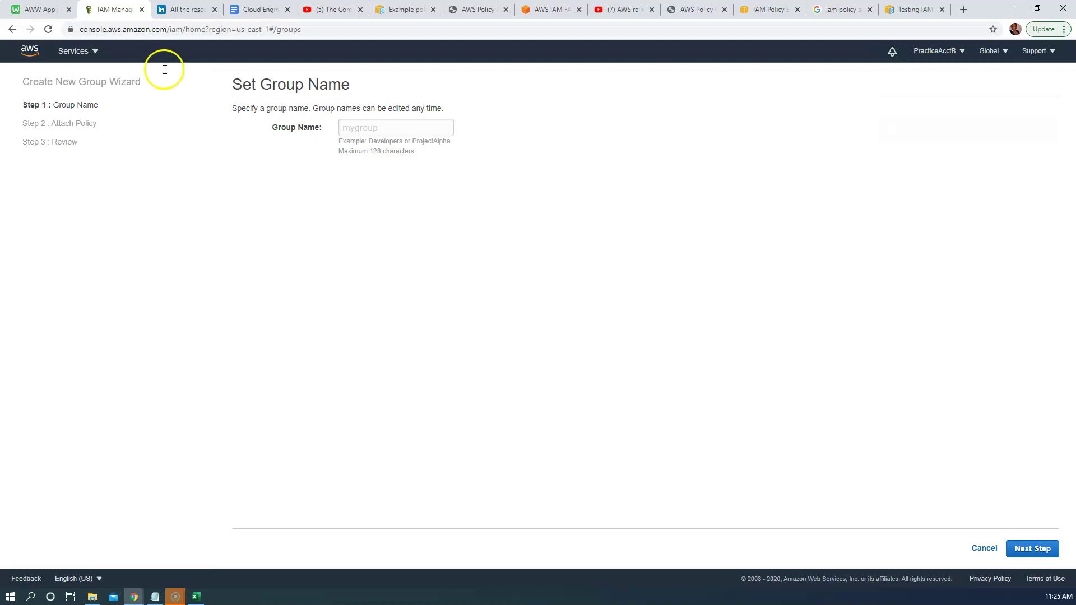
Name the group ITadmins, attach AdministratorAccess, and create it after review
left_click(412, 126)
type("ITadmin")
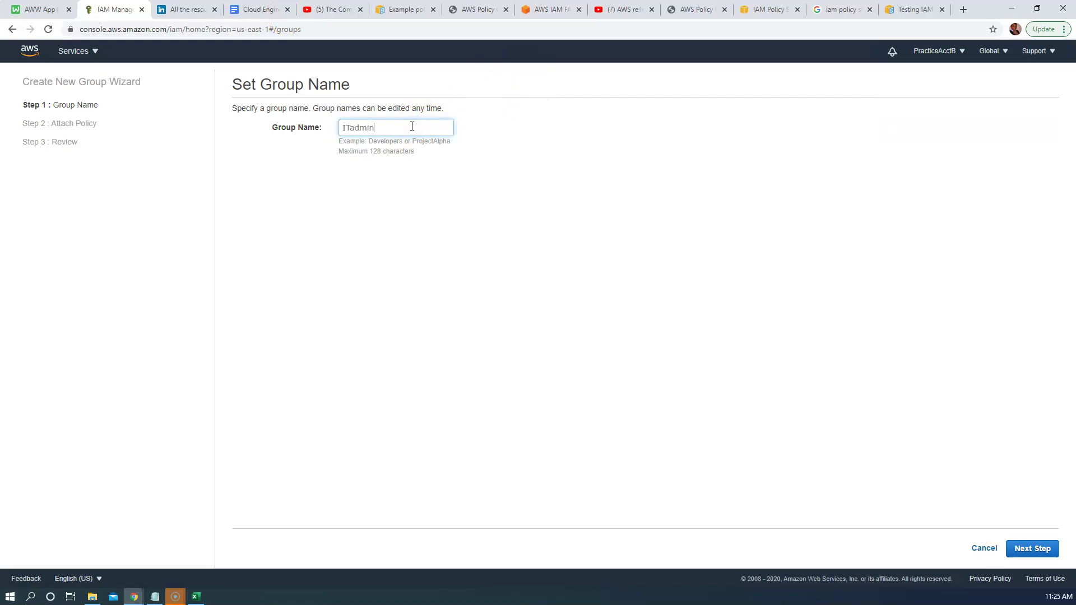
type("s")
left_click(1017, 552)
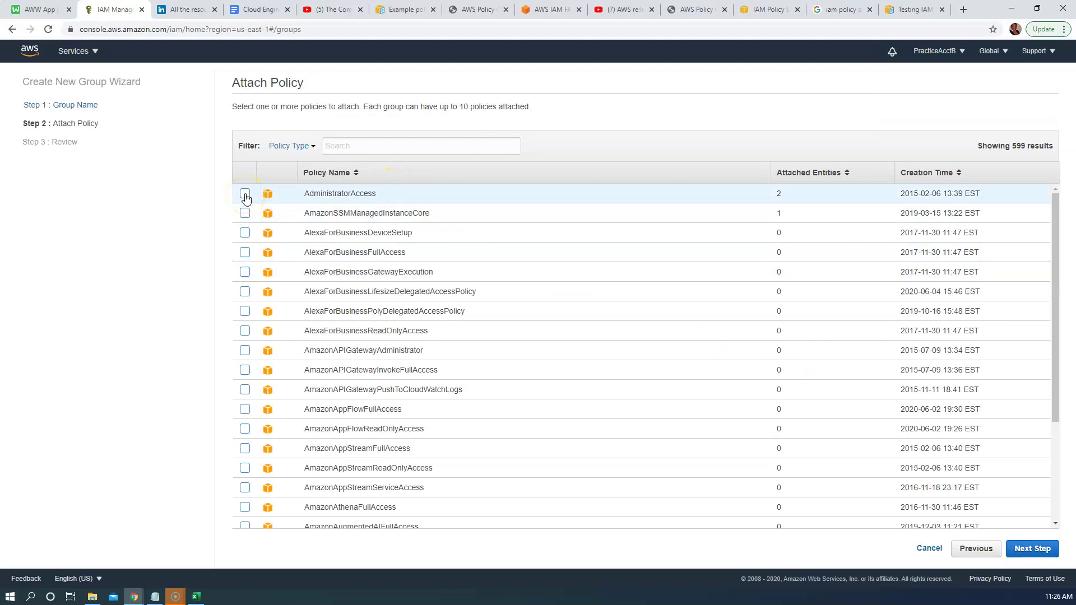
left_click(245, 194)
left_click(1032, 554)
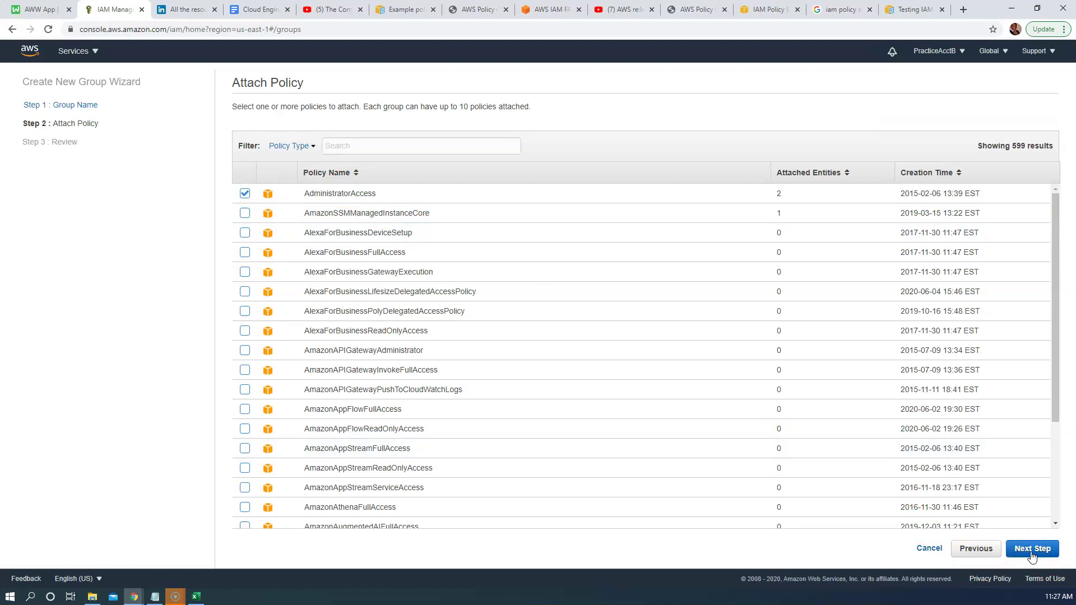
left_click(1030, 554)
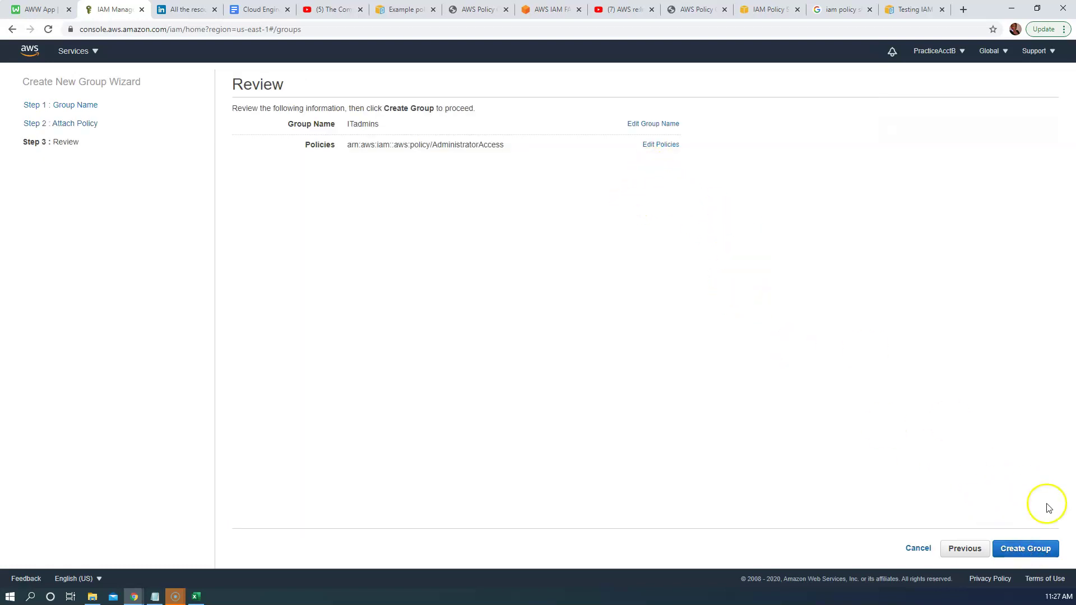
left_click(1037, 551)
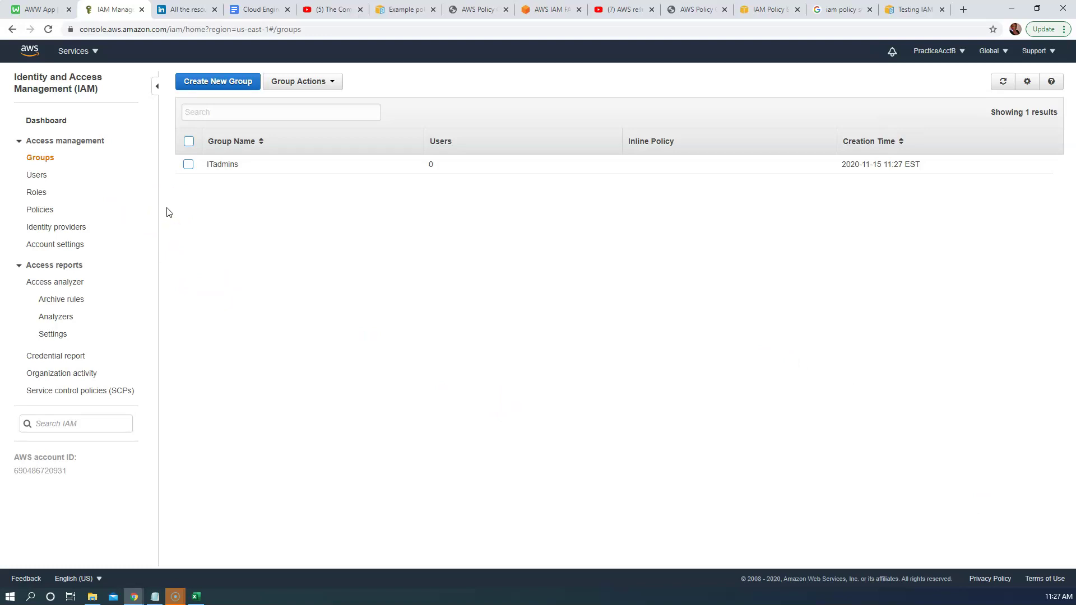
Open the existing user from Users and detach its AdministratorAccess policy
left_click(37, 175)
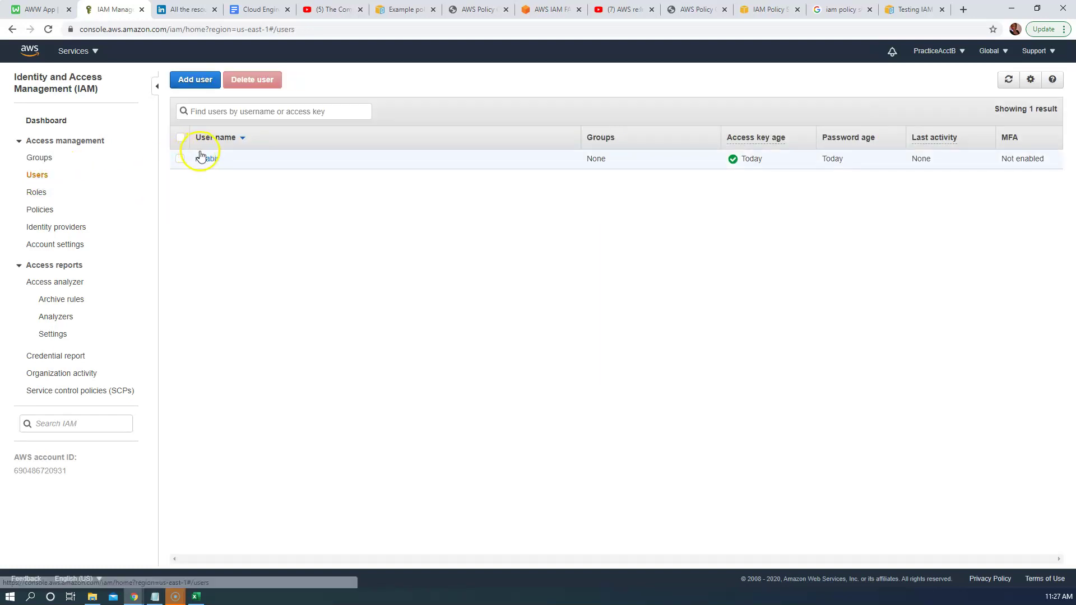
left_click(206, 159)
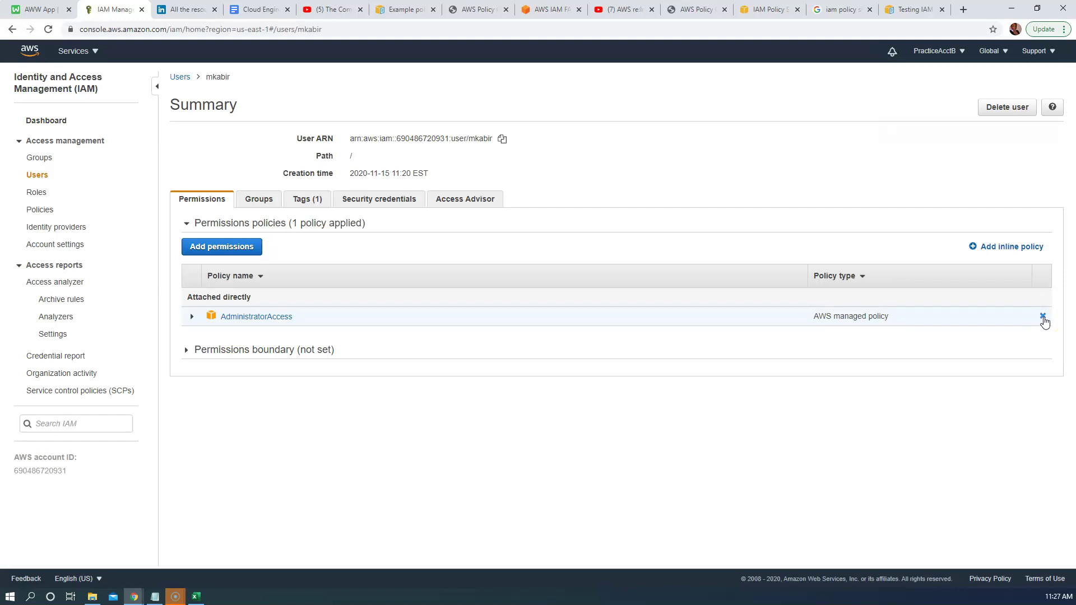
left_click(1043, 318)
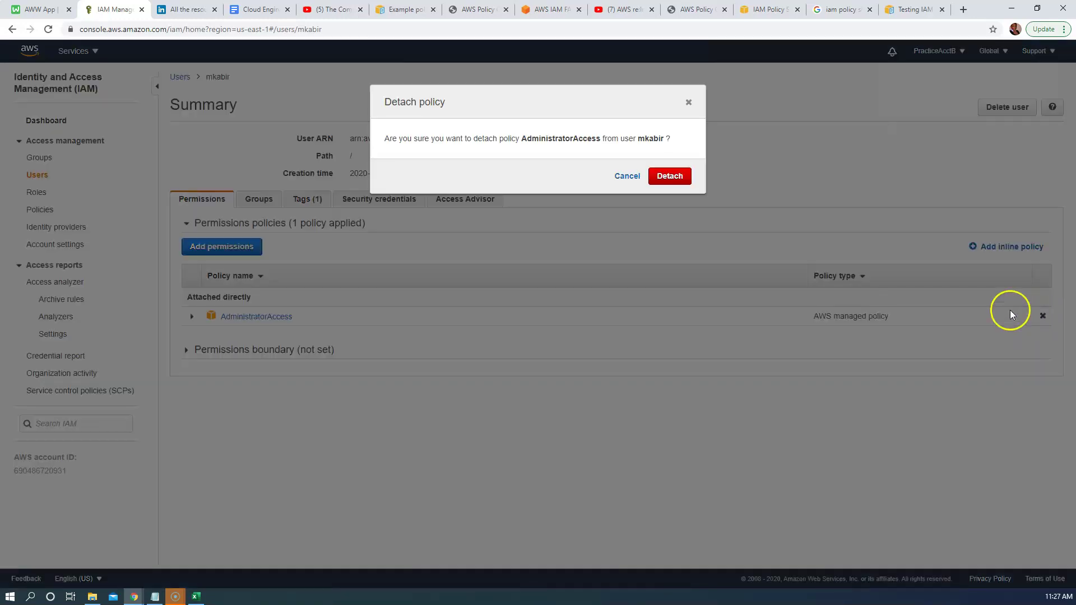
left_click(669, 177)
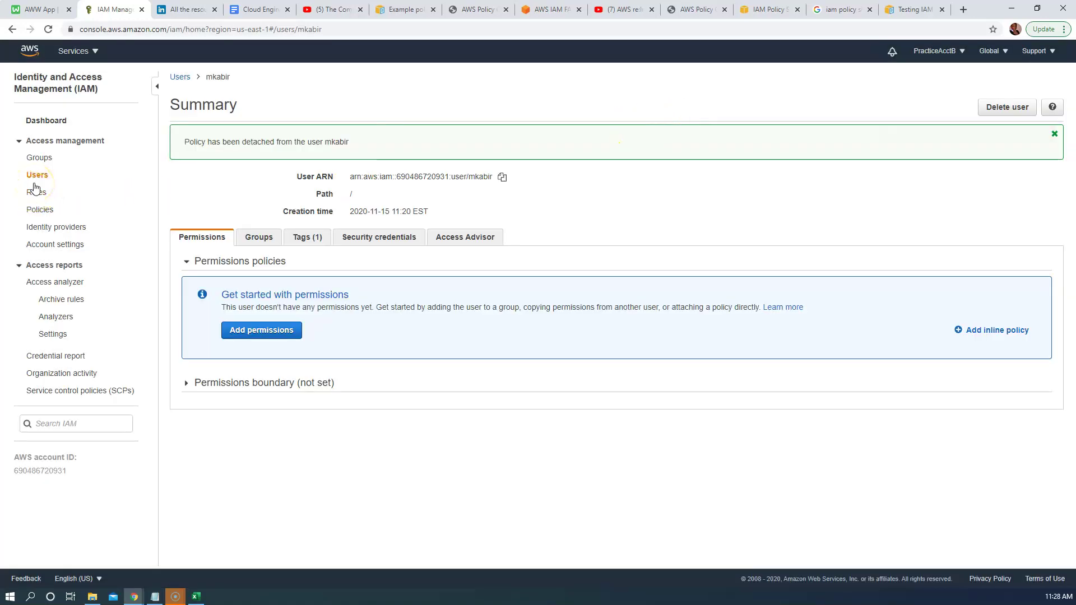
Add the existing user to the ITadmins group from its Groups tab
left_click(45, 158)
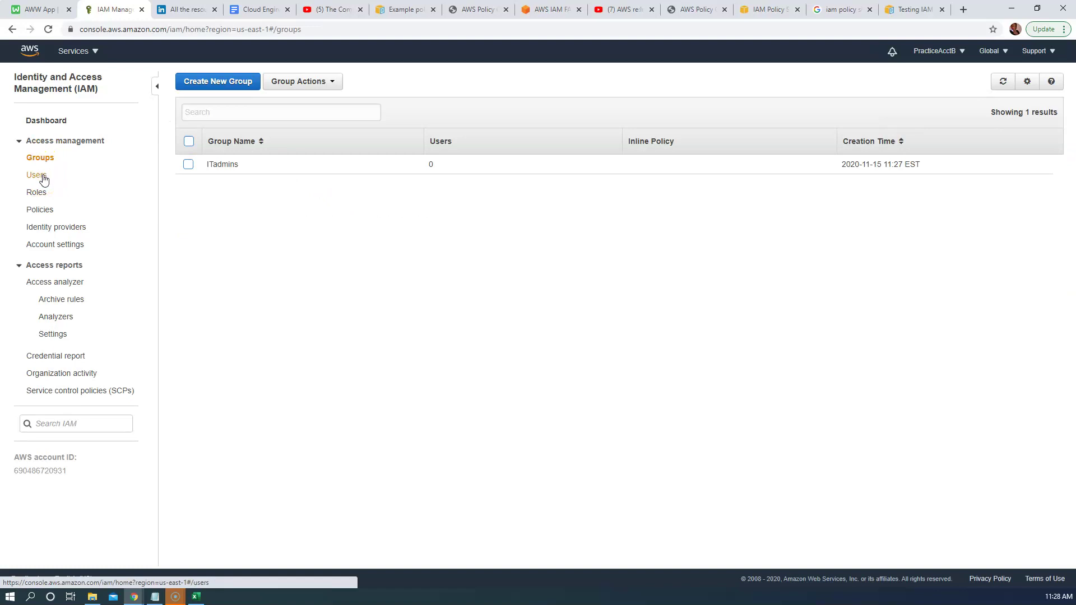
left_click(37, 176)
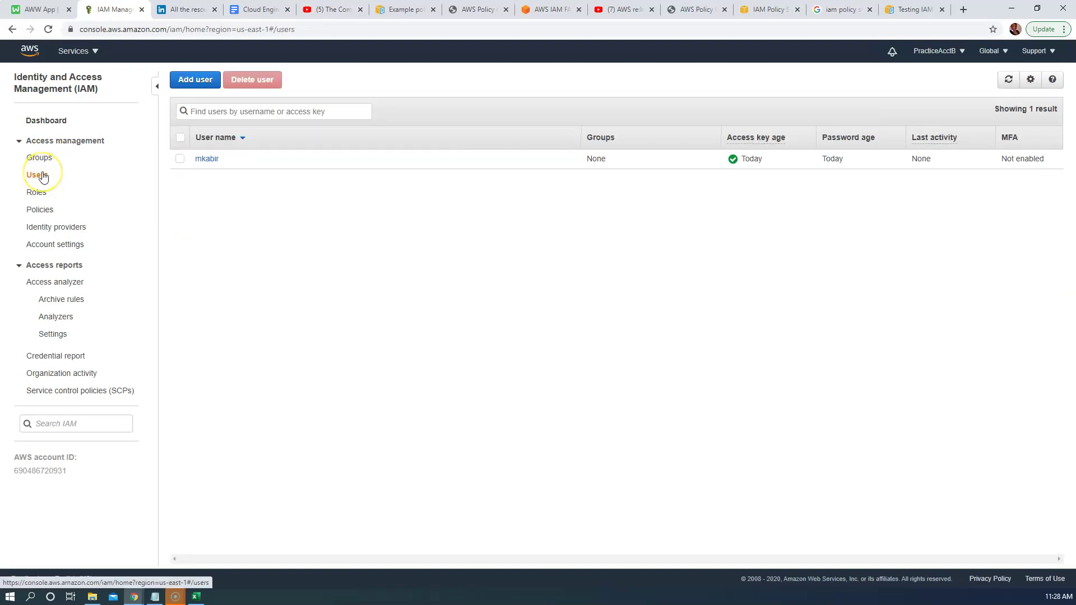
left_click(209, 160)
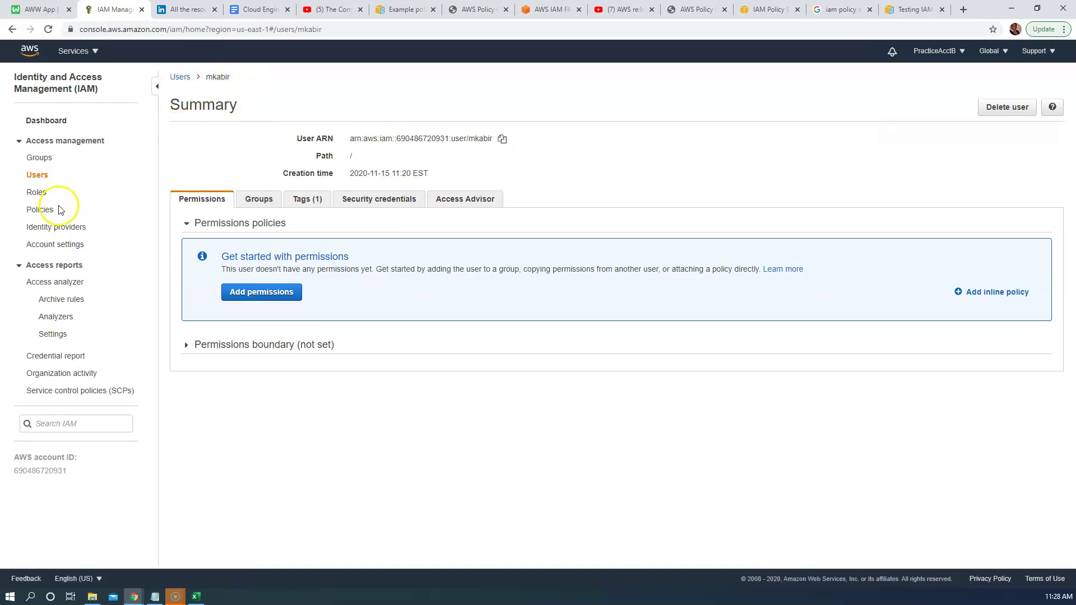
left_click(259, 199)
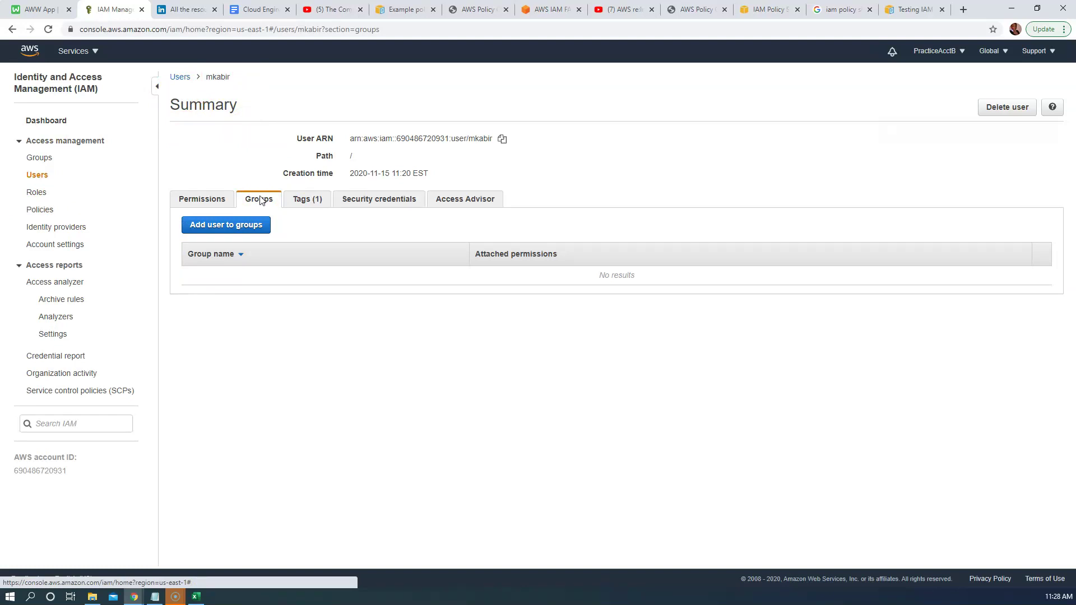
left_click(228, 224)
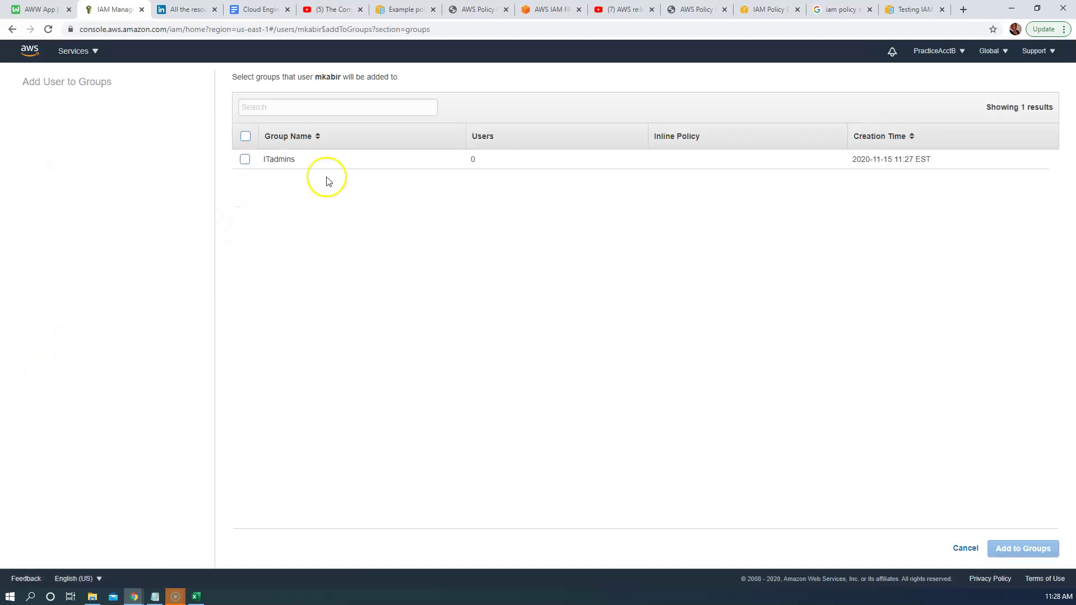
left_click(245, 160)
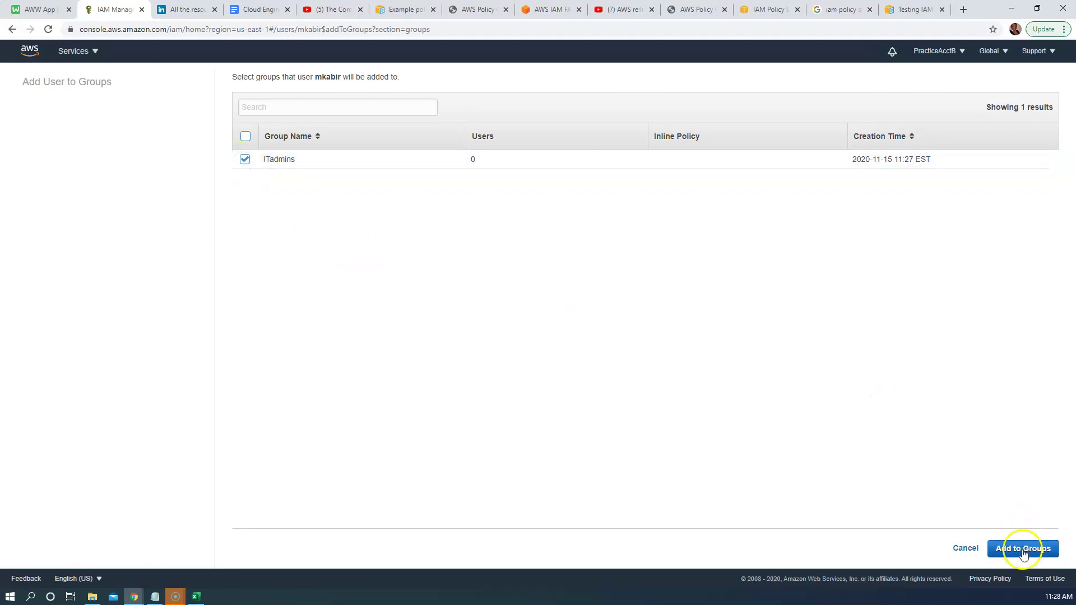
left_click(1023, 550)
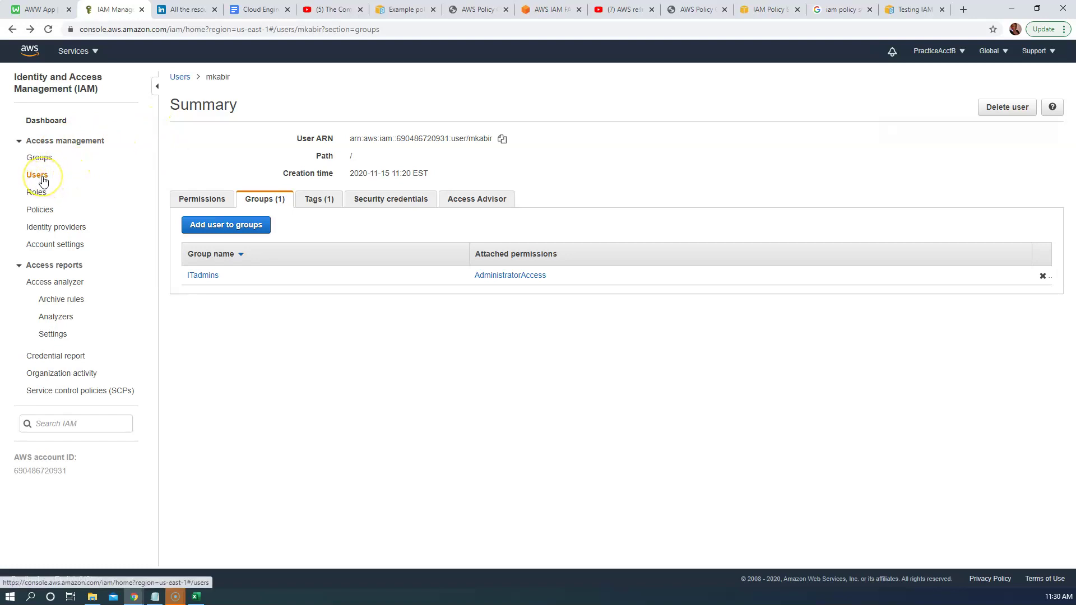
Start adding a new IAM user with user name ali
left_click(42, 178)
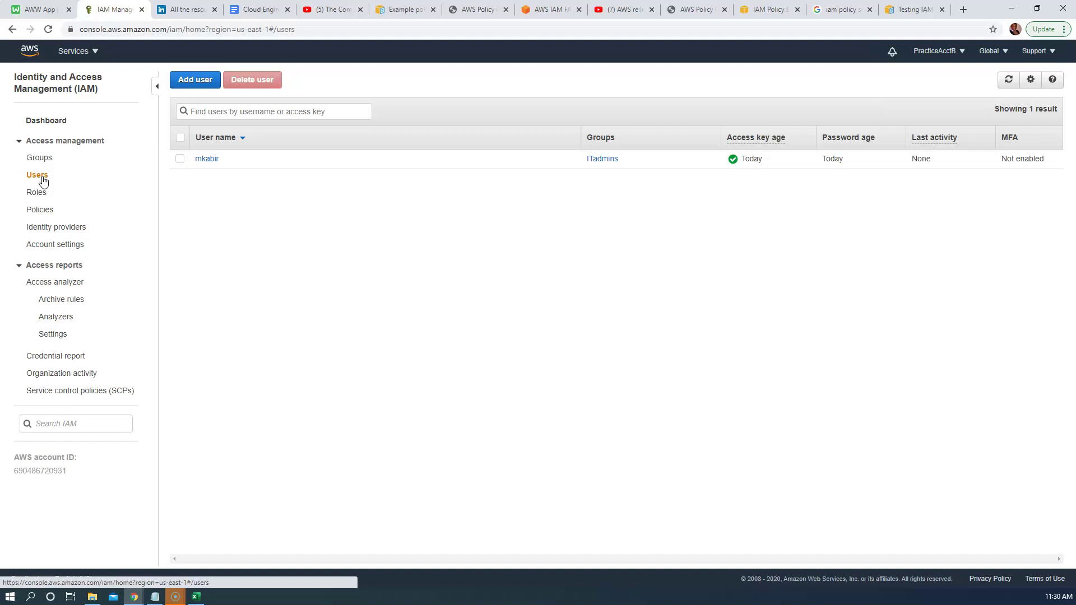
left_click(192, 80)
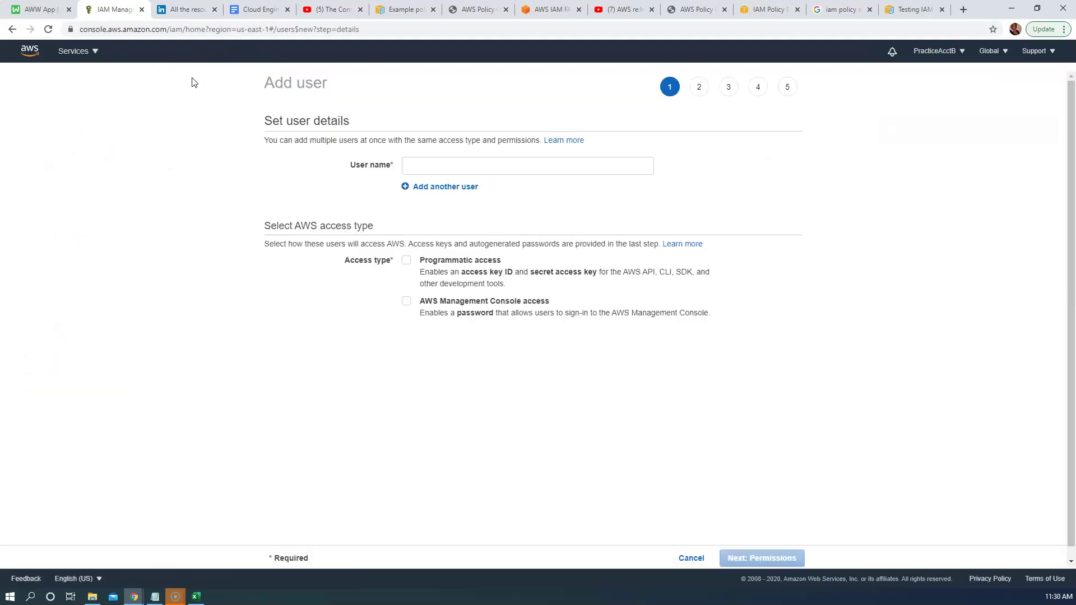
left_click(421, 169)
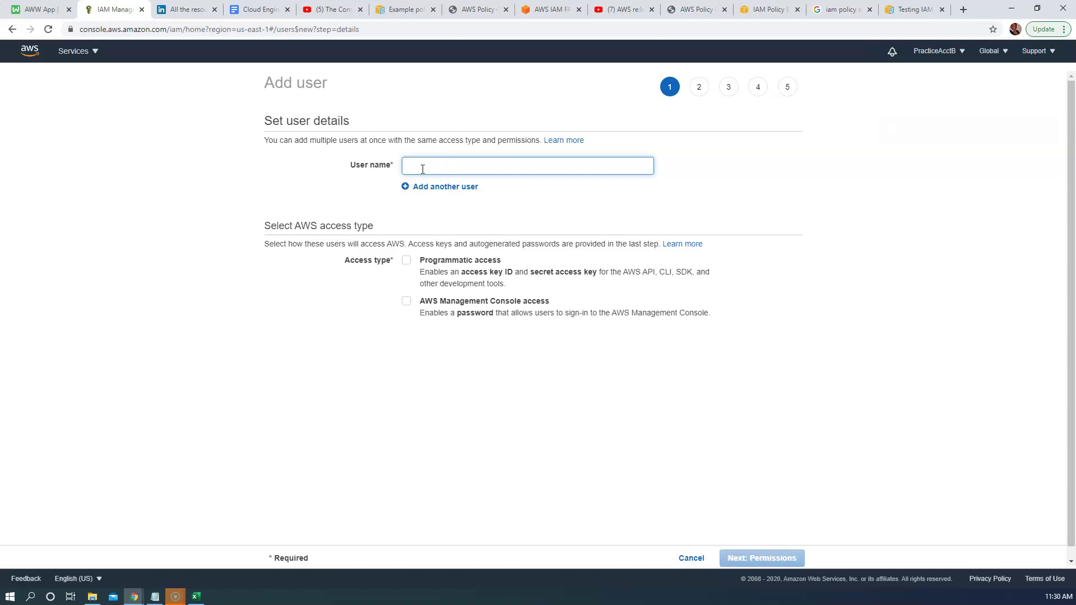
type("ali")
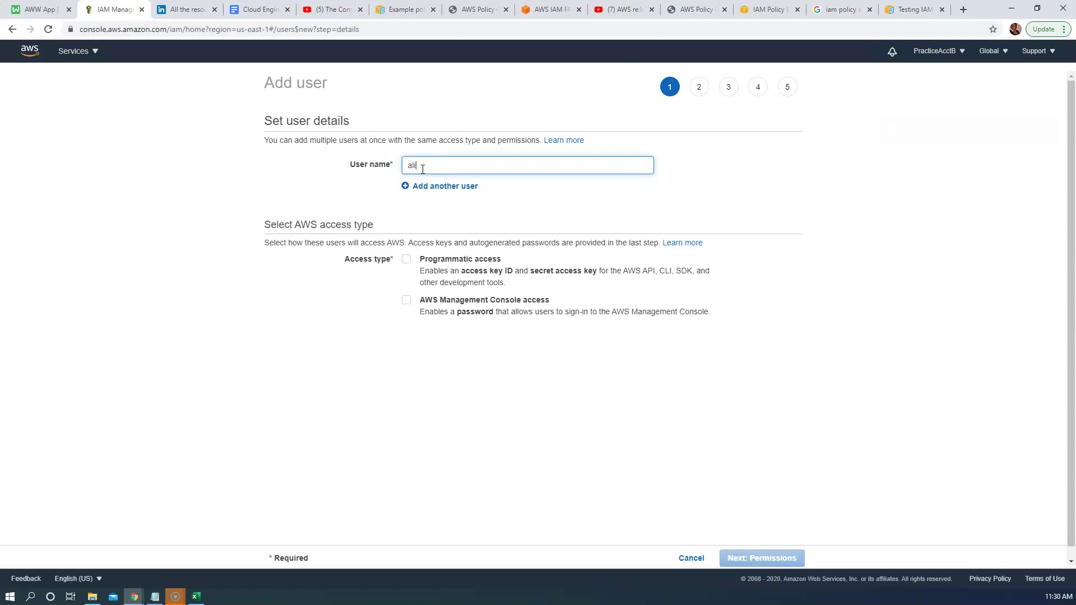
left_click(601, 162)
Give ali programmatic and console access with a custom password and no forced reset
left_click(406, 259)
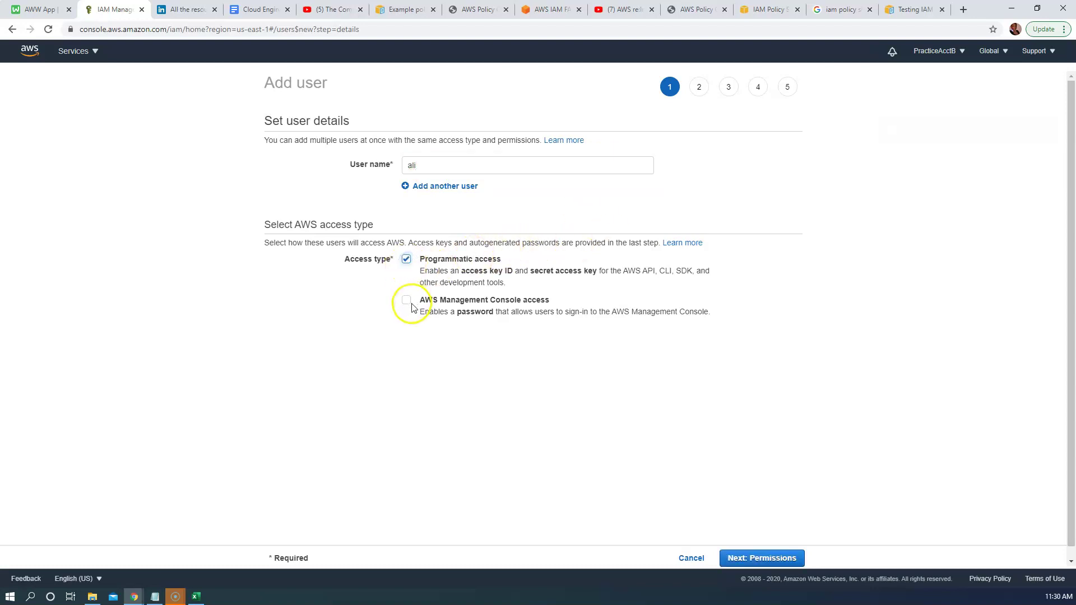
left_click(406, 301)
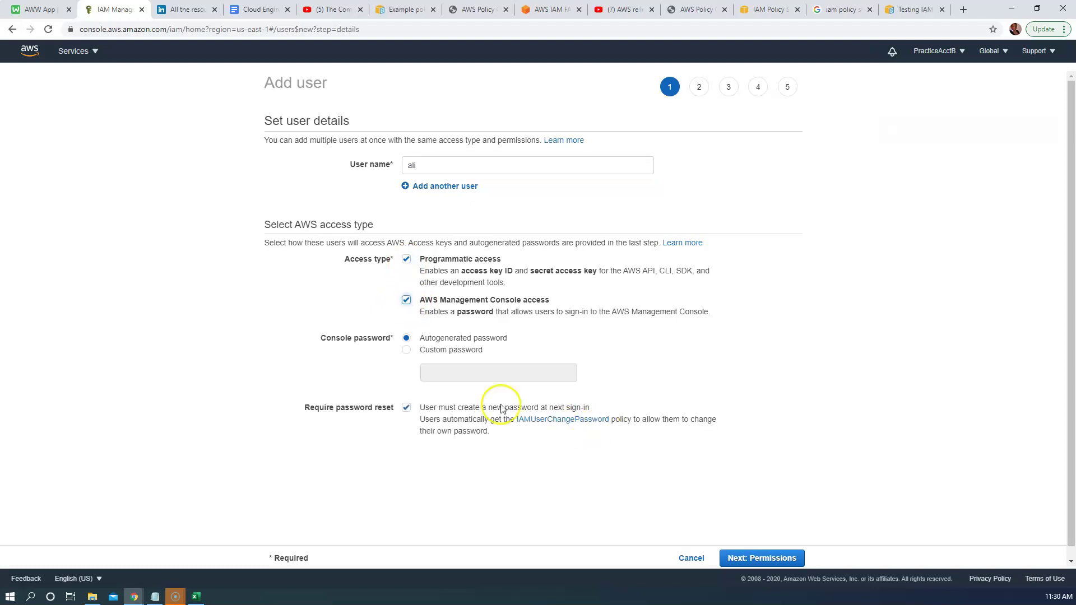
left_click(405, 351)
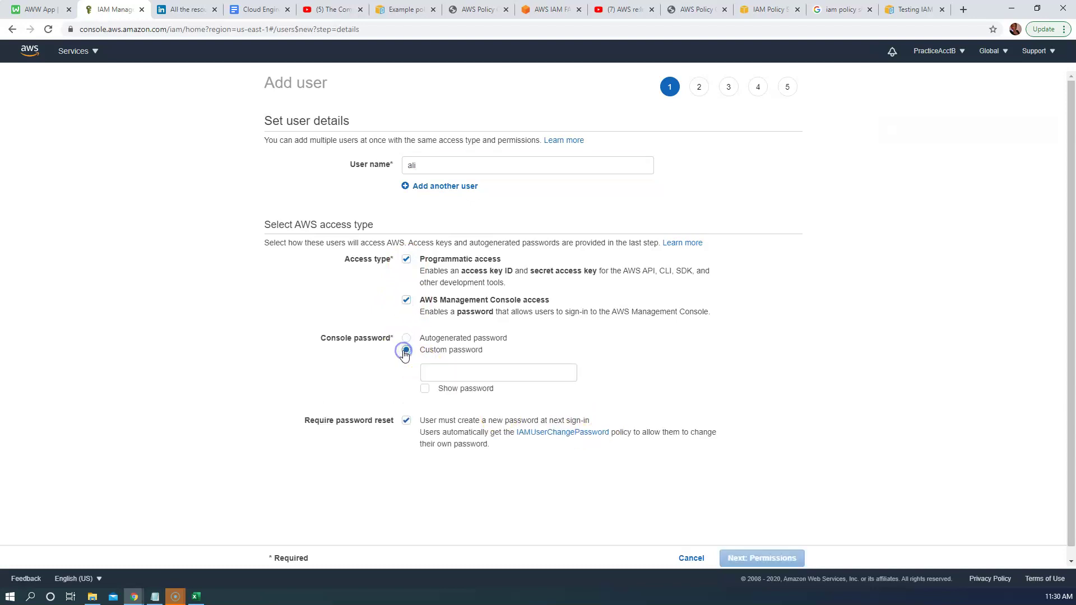
left_click(468, 372)
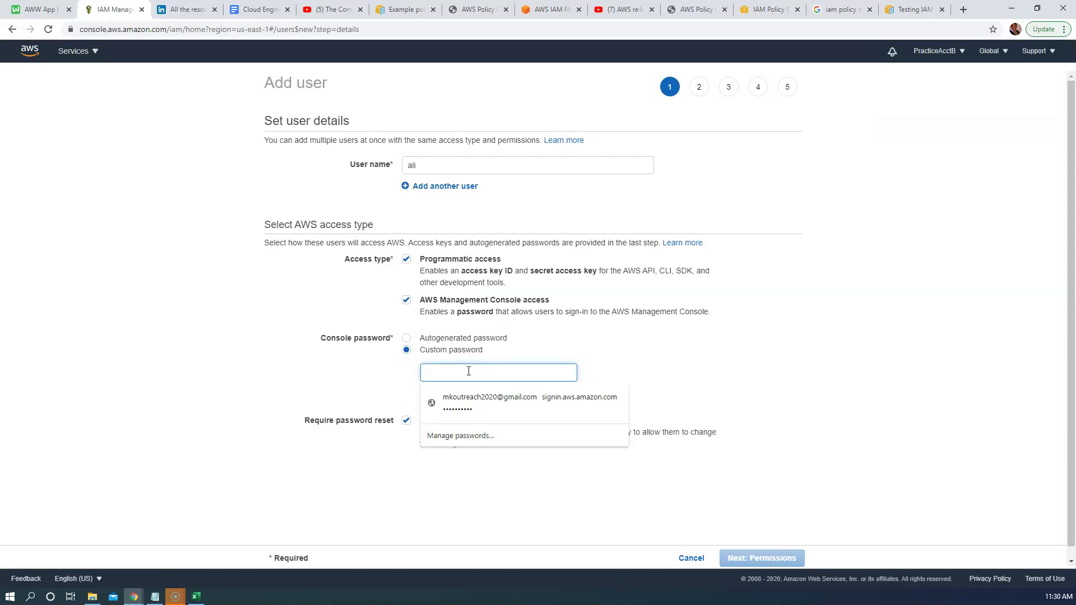
type("*********")
key("ctrl+a")
type("*********")
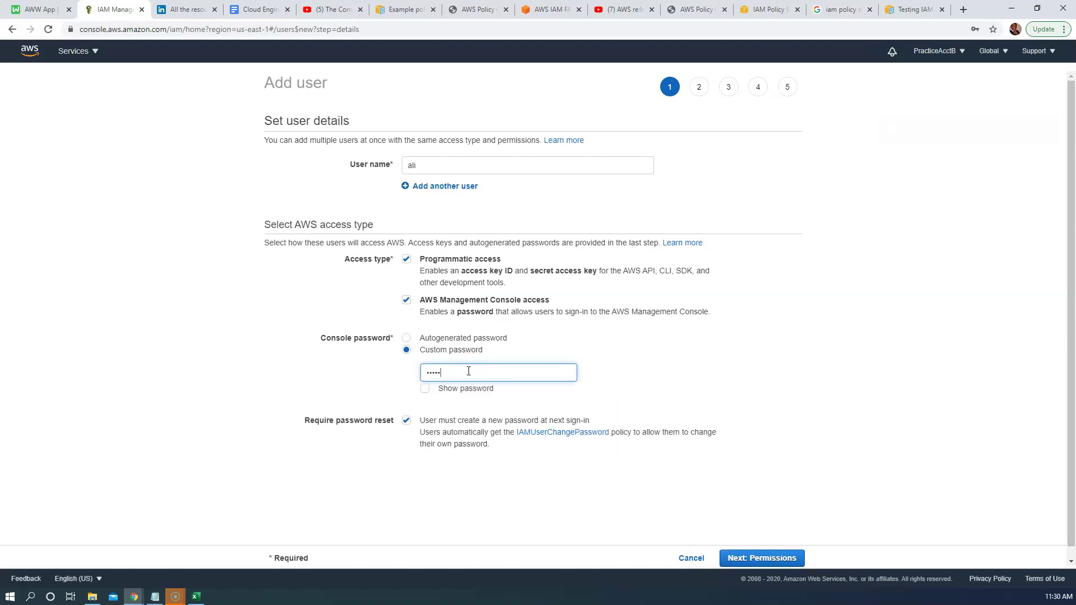
left_click(407, 422)
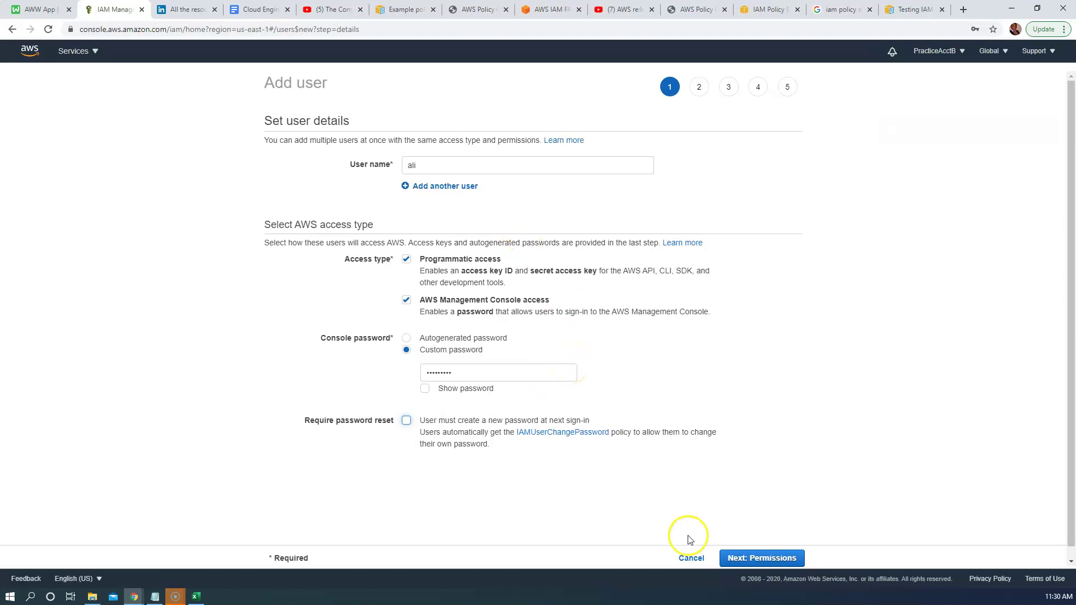
left_click(746, 559)
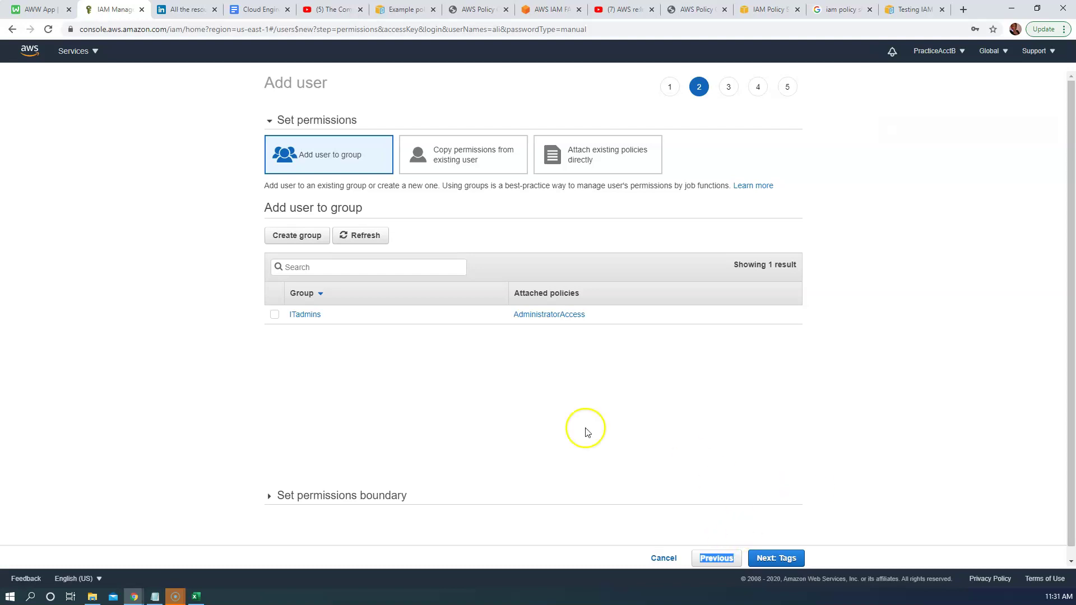
Switch the permissions step to attaching existing policies directly
left_click(611, 158)
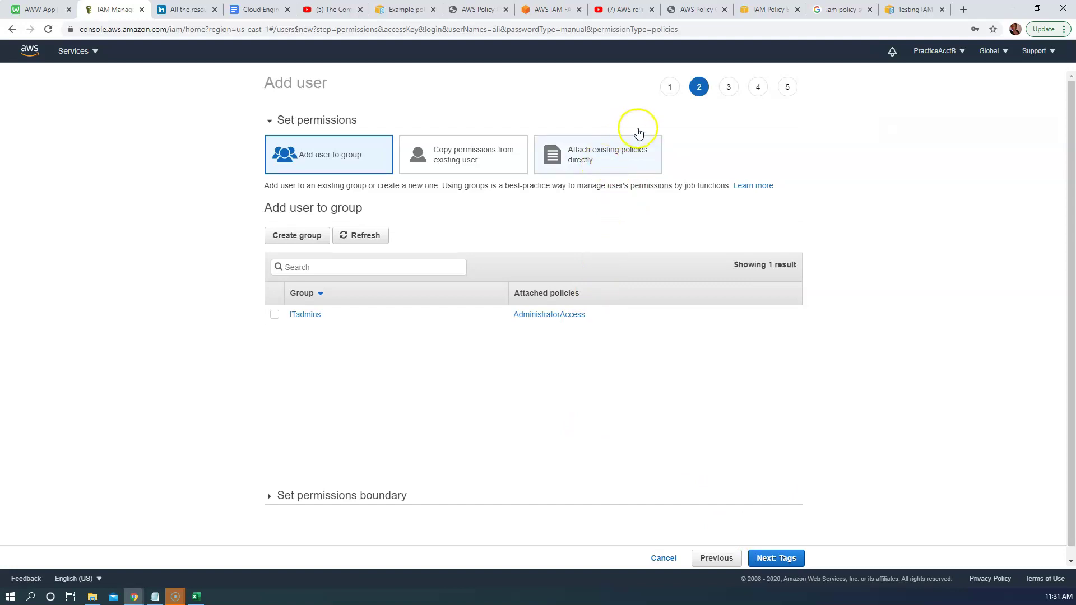
Search policies for s3 and tick AmazonS3FullAccess
left_click(641, 162)
left_click(527, 213)
left_click(440, 216)
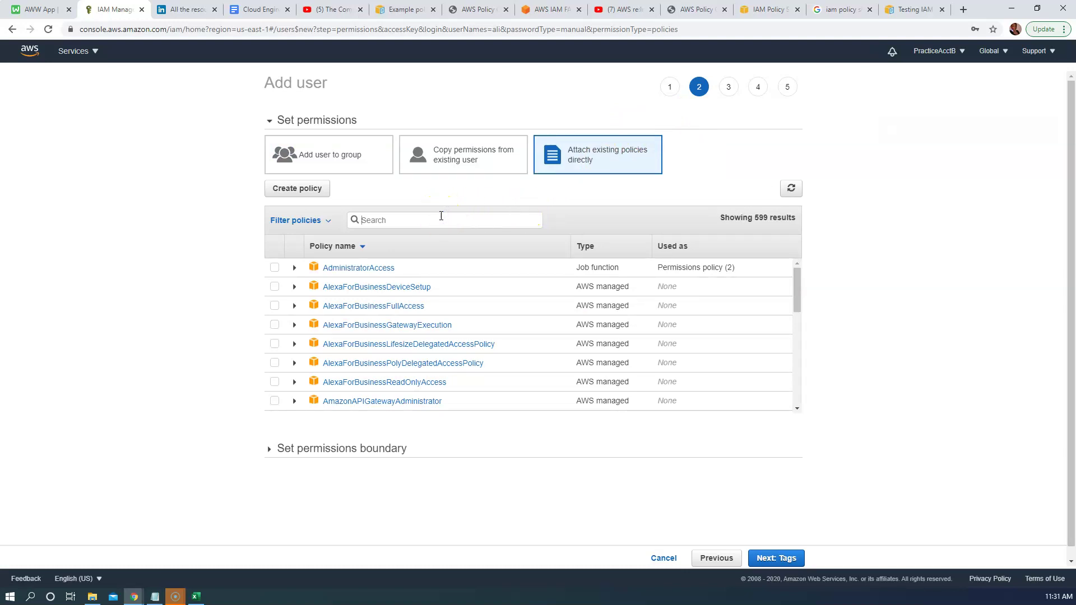
type("s3")
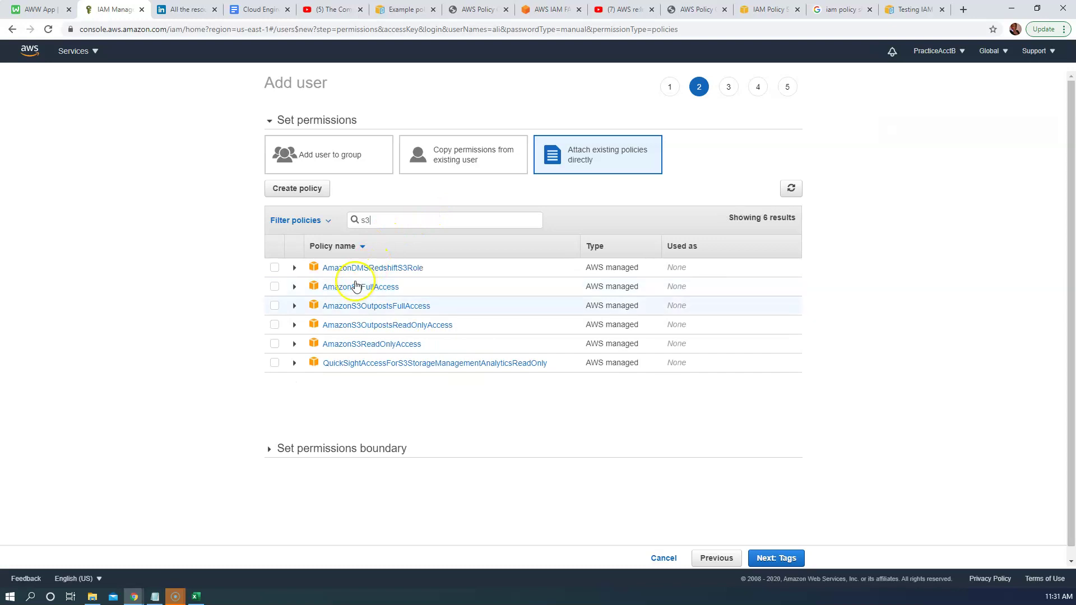
left_click(275, 289)
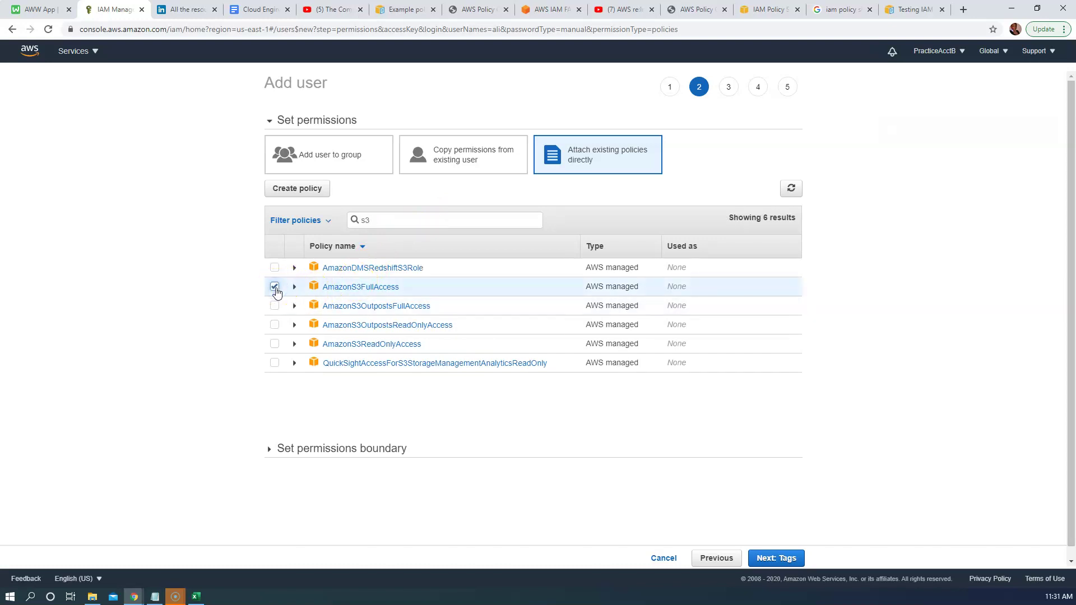
left_click(272, 292)
Search policies for ec2, tick AmazonEC2FullAccess, and continue to Tags
left_click(390, 223)
key("BackSpace")
key("BackSpace")
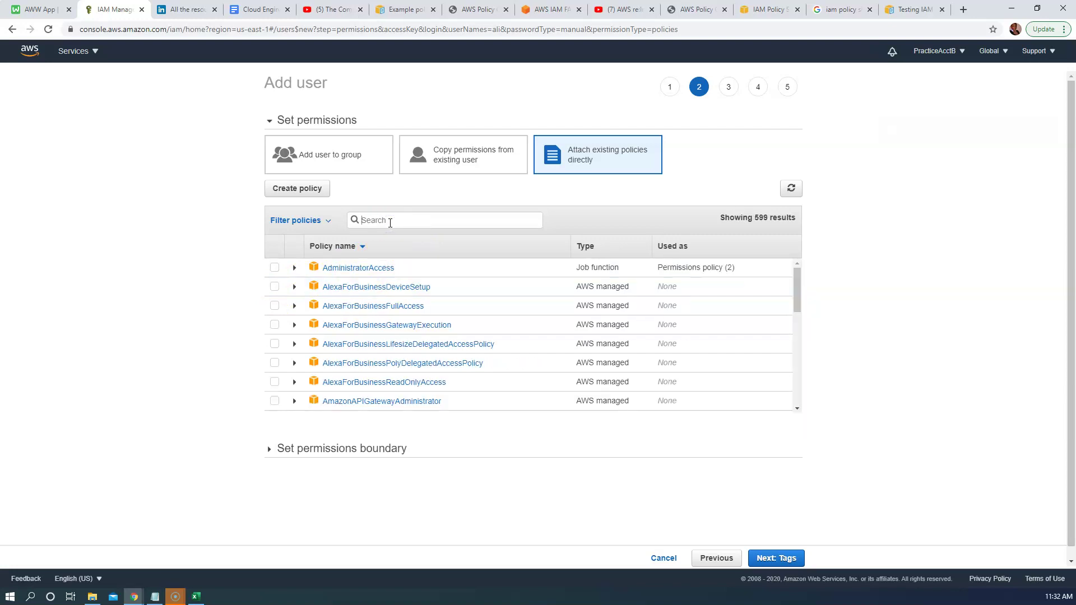
type("ec2")
left_click(392, 223)
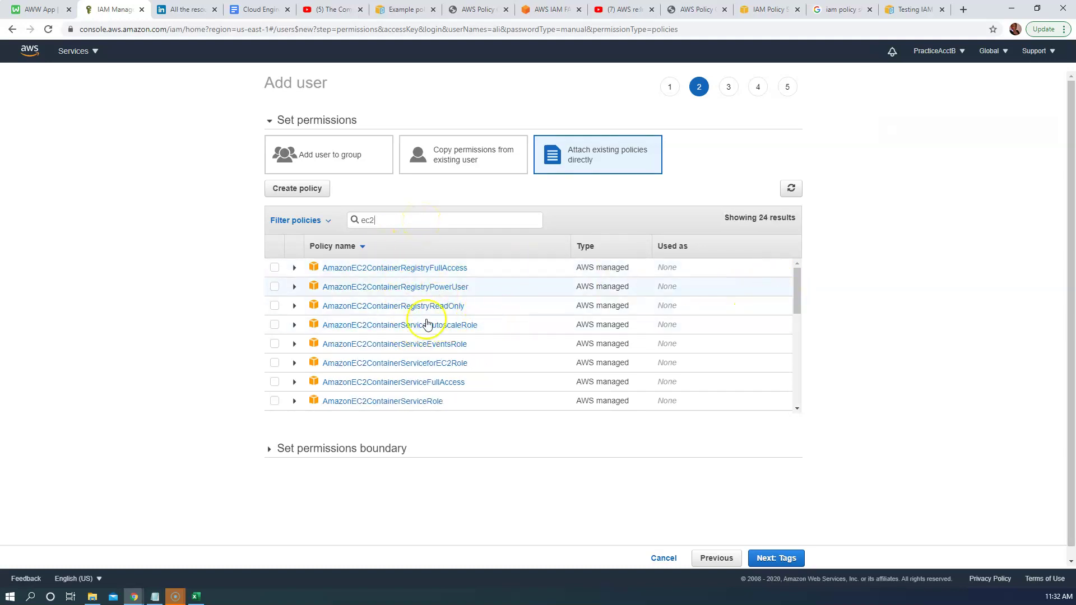
scroll(395, 325, "down", 1)
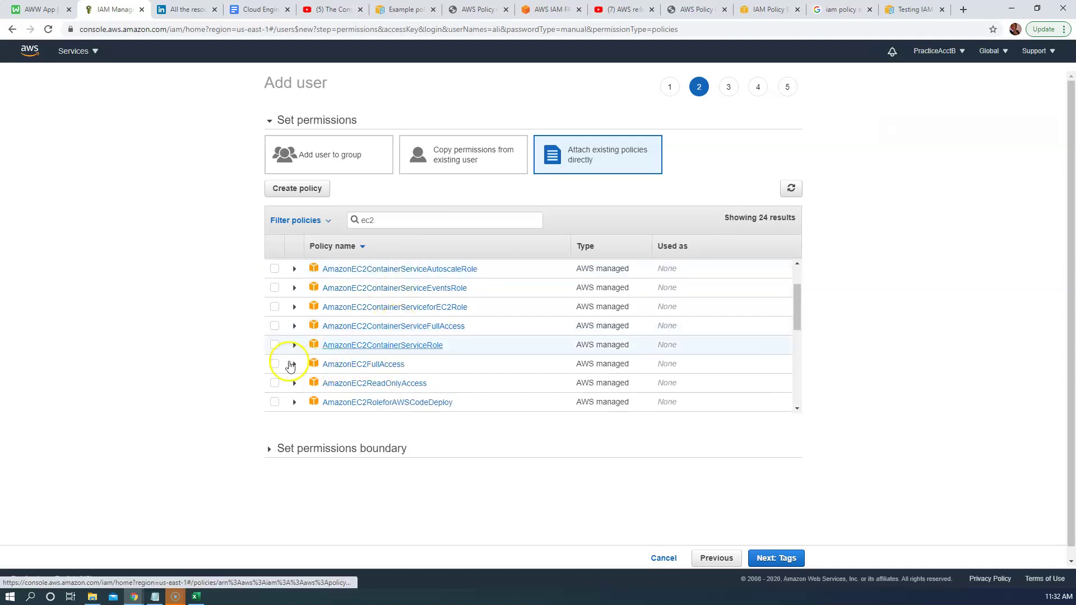
left_click(274, 370)
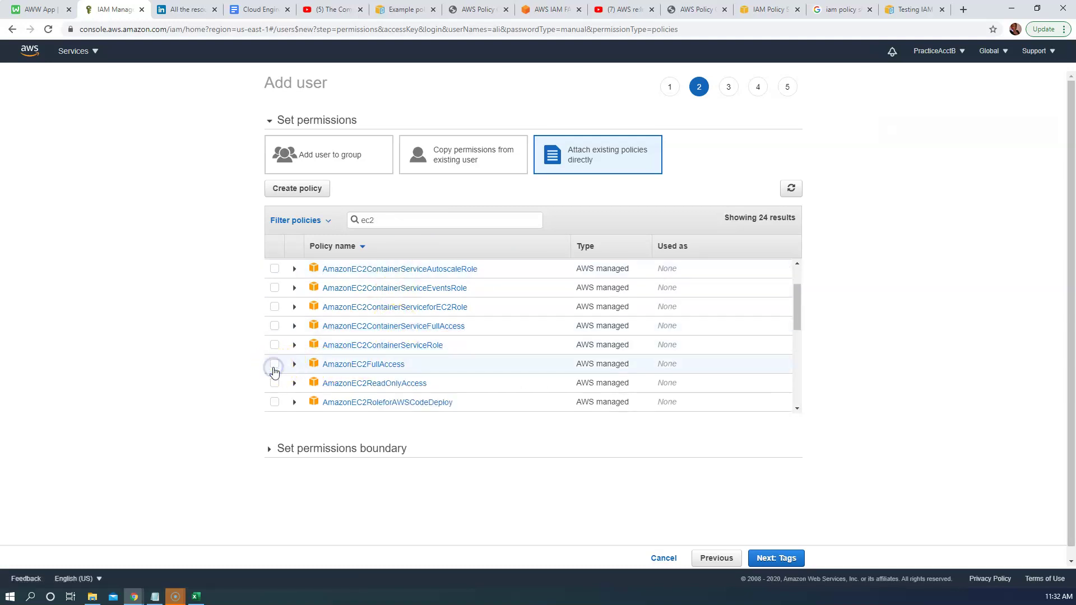
left_click(275, 370)
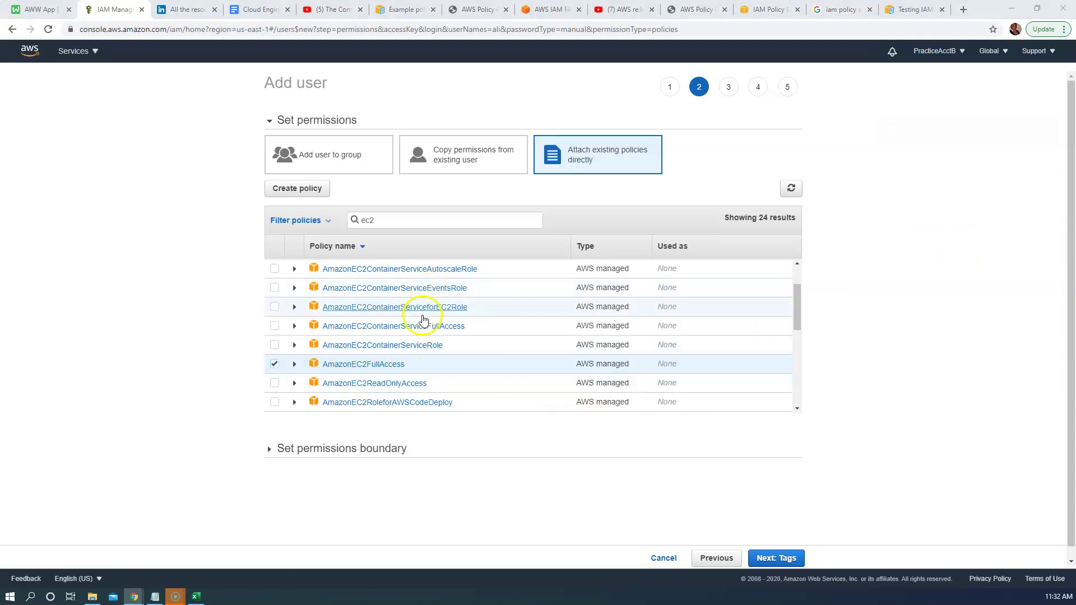
scroll(749, 449, "down", 1)
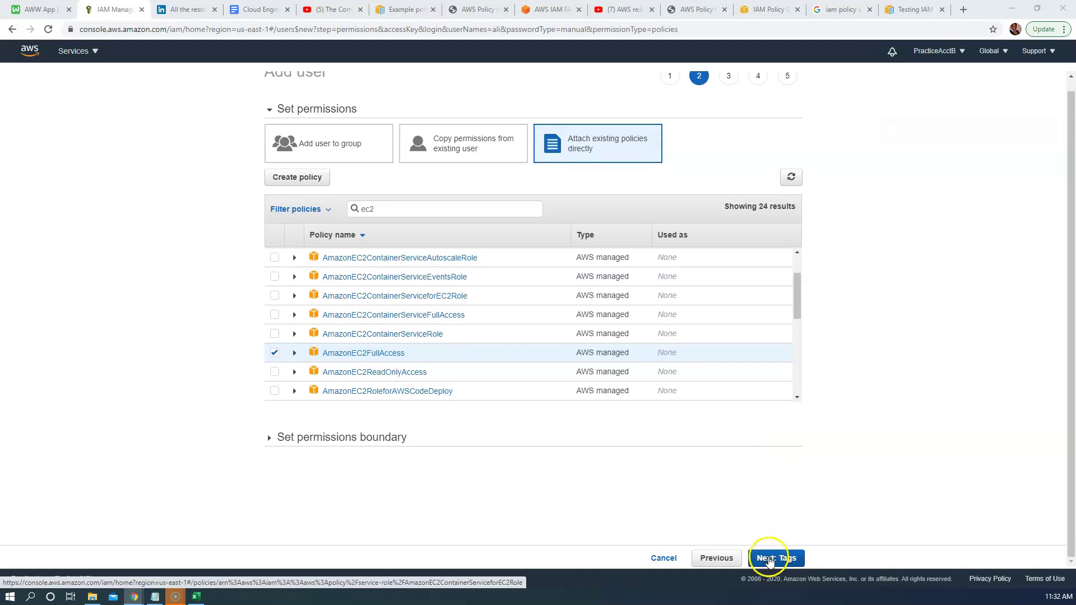
left_click(768, 560)
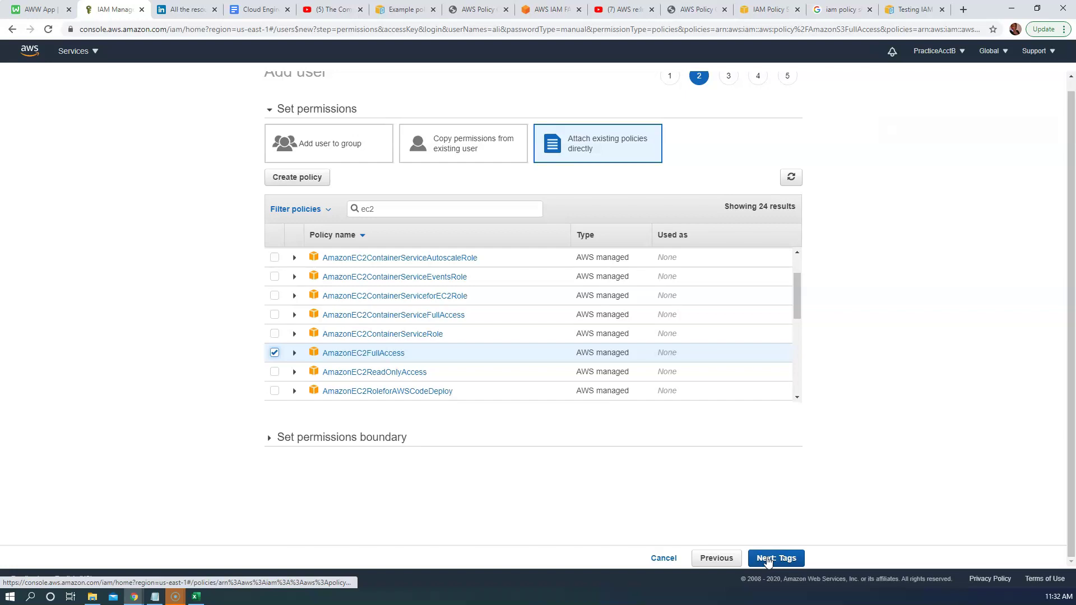
Skip the tags page, review ali's settings, and create the user ali
left_click(768, 559)
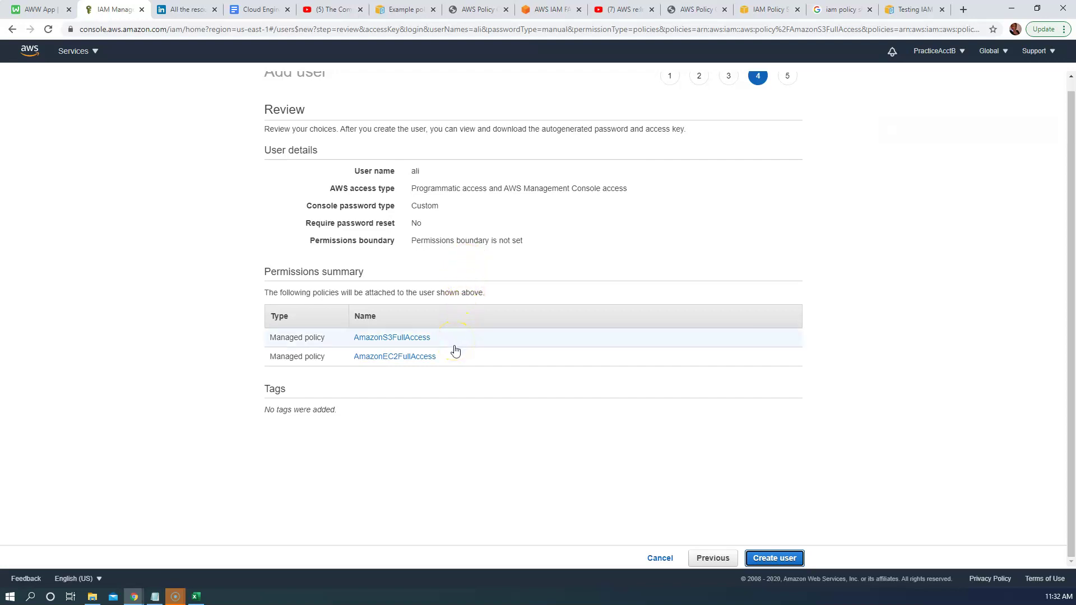
left_click(776, 561)
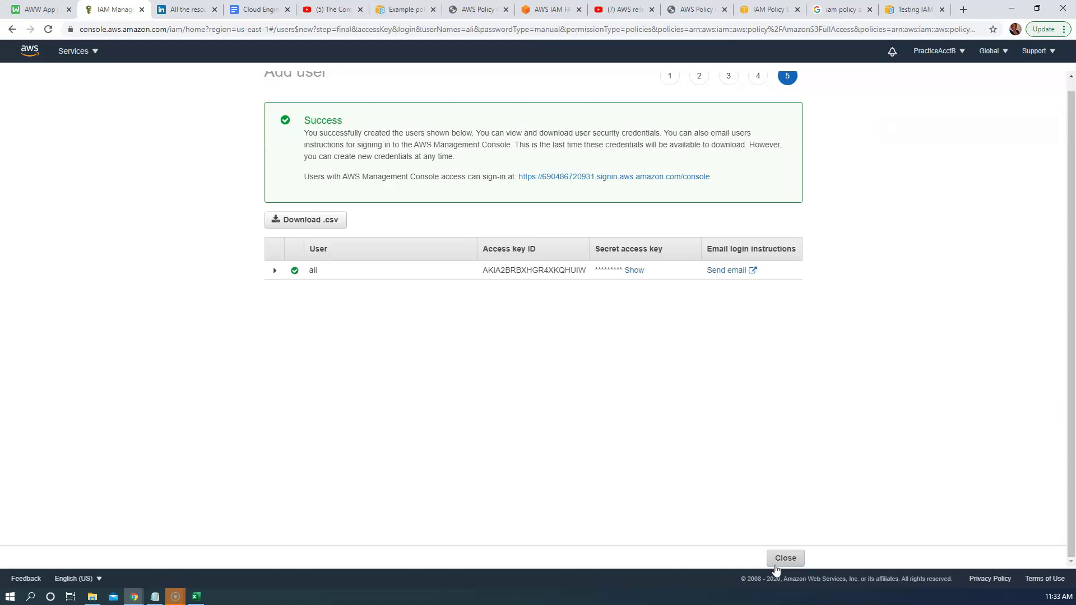
Download ali's new_user_credentials.csv file and show it in its Downloads folder
left_click(324, 225)
left_click(167, 448)
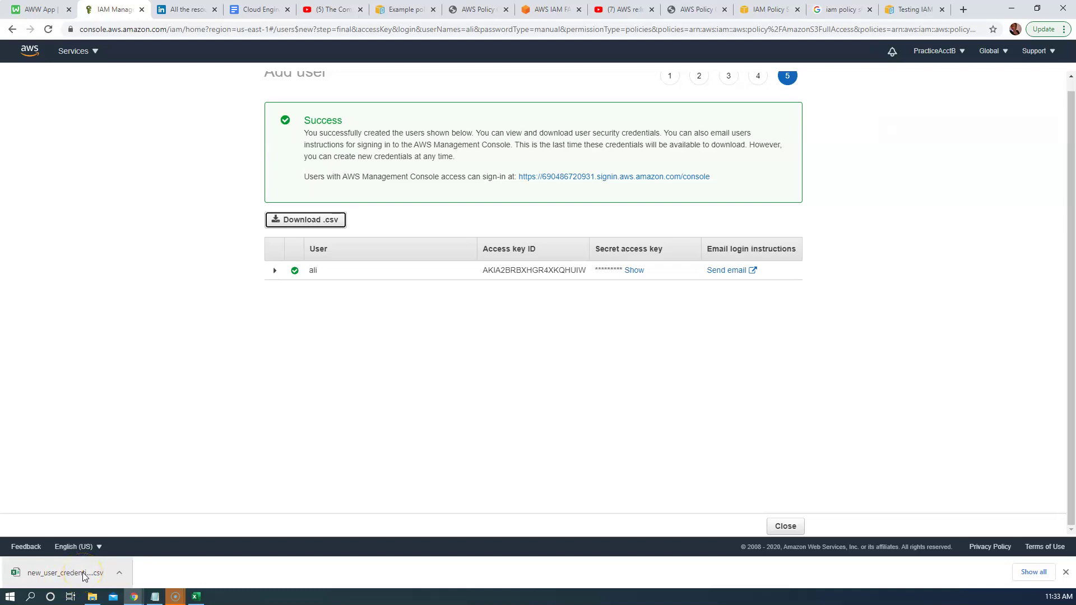
left_click(119, 581)
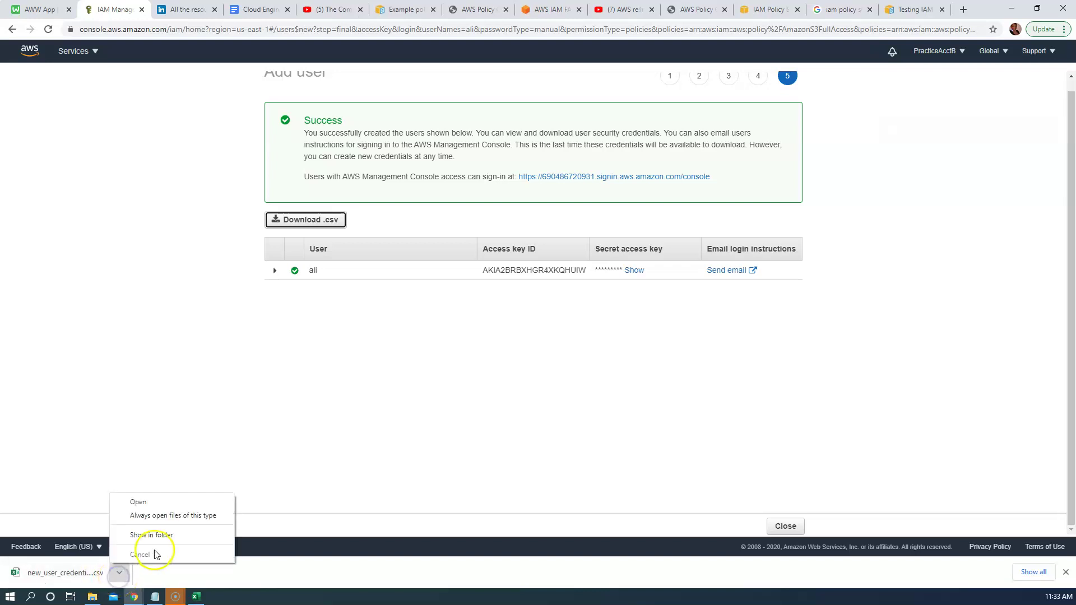
left_click(164, 537)
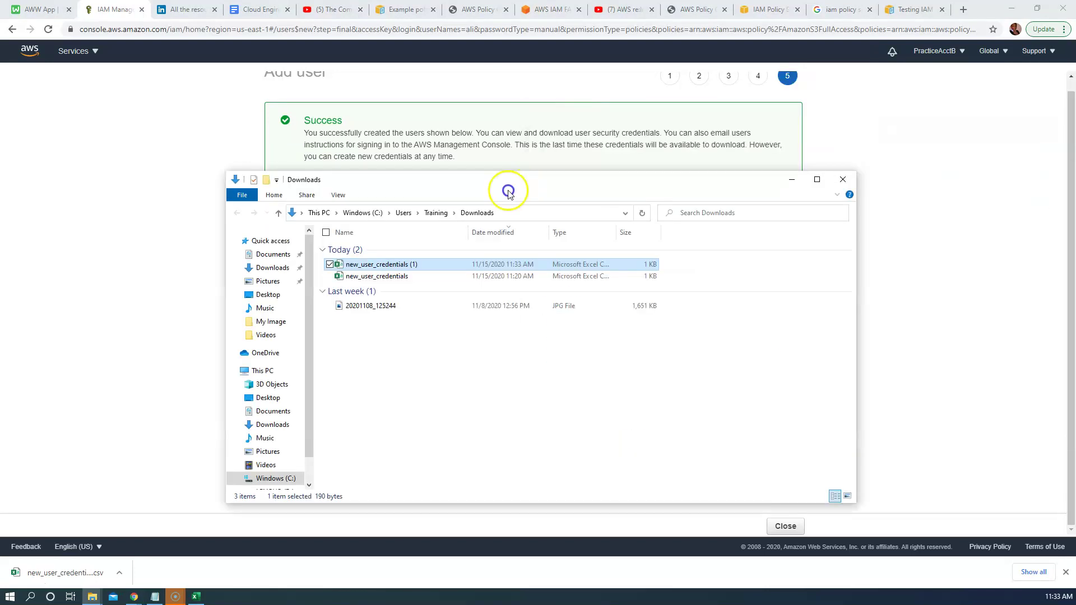
Rename new_user_credentials (1) to s3ec2user, then minimize the Downloads window
double_click(290, 275)
left_click(290, 275)
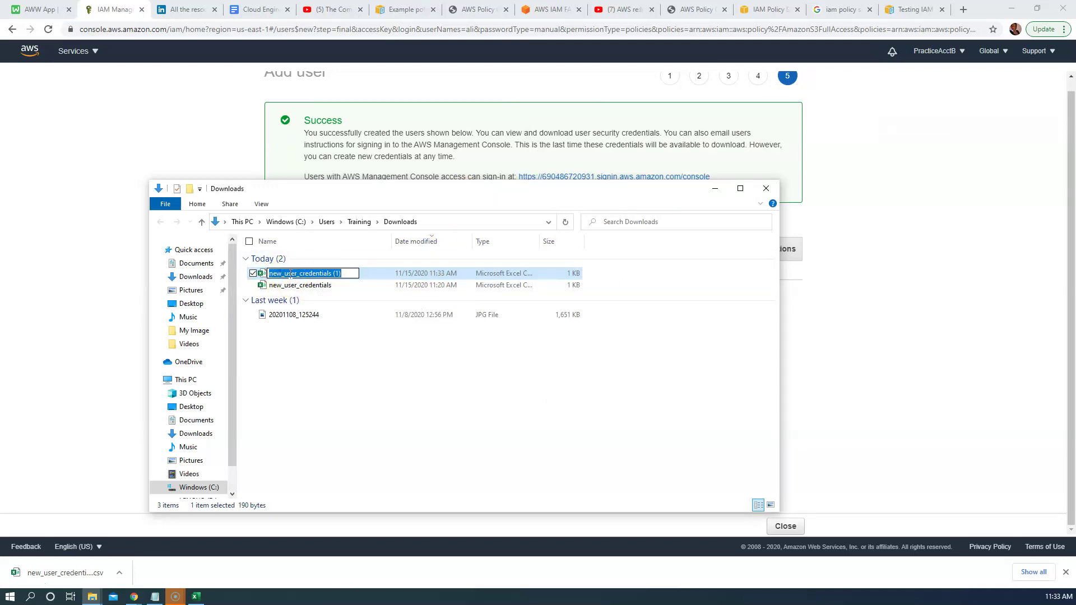
type("s3ec2user")
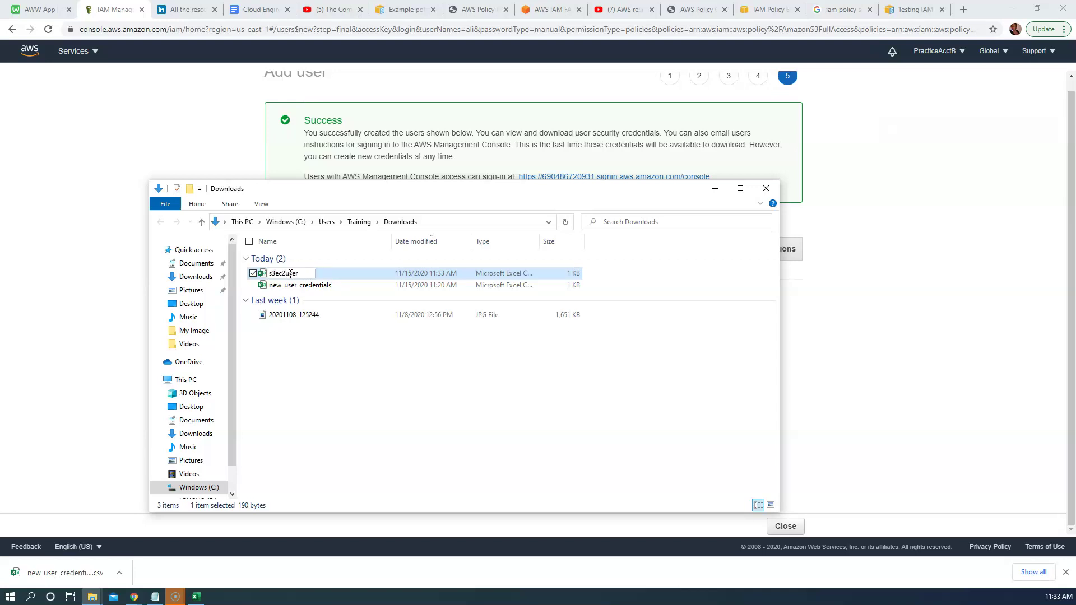
left_click(290, 278)
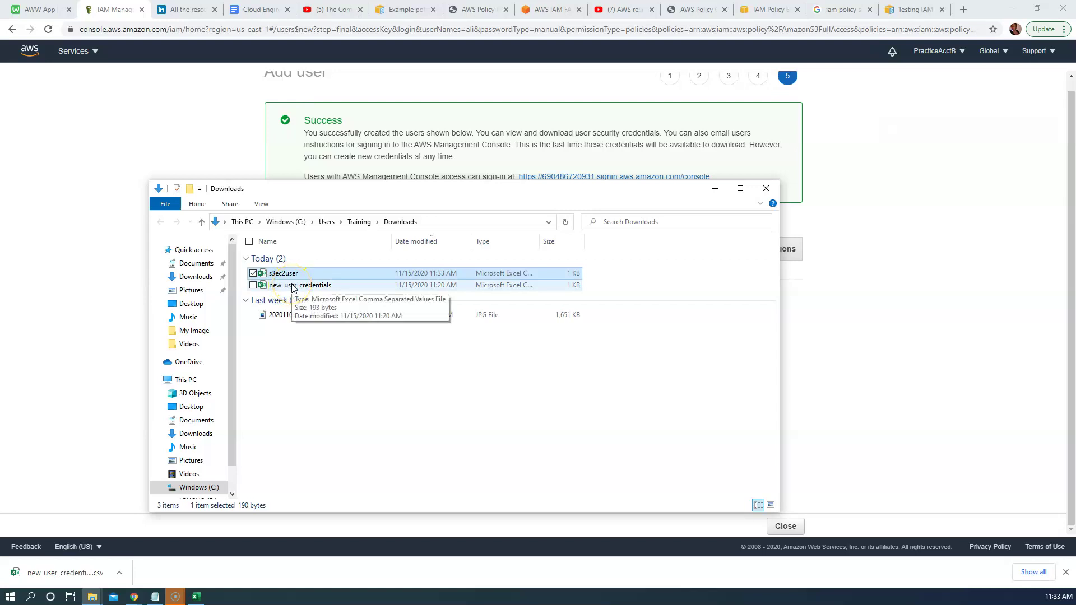
left_click(292, 279)
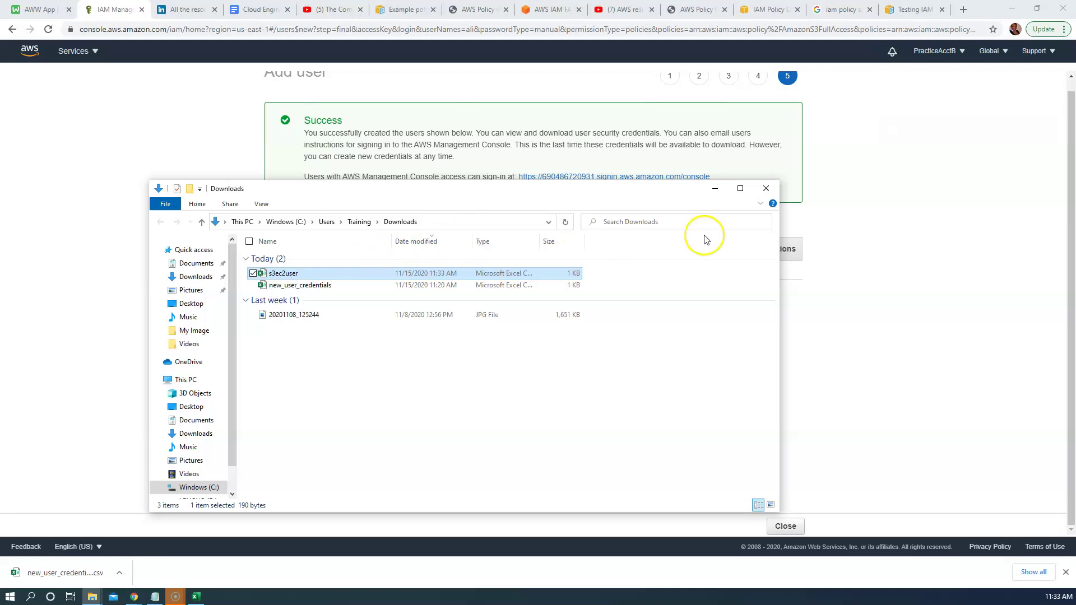
left_click(715, 188)
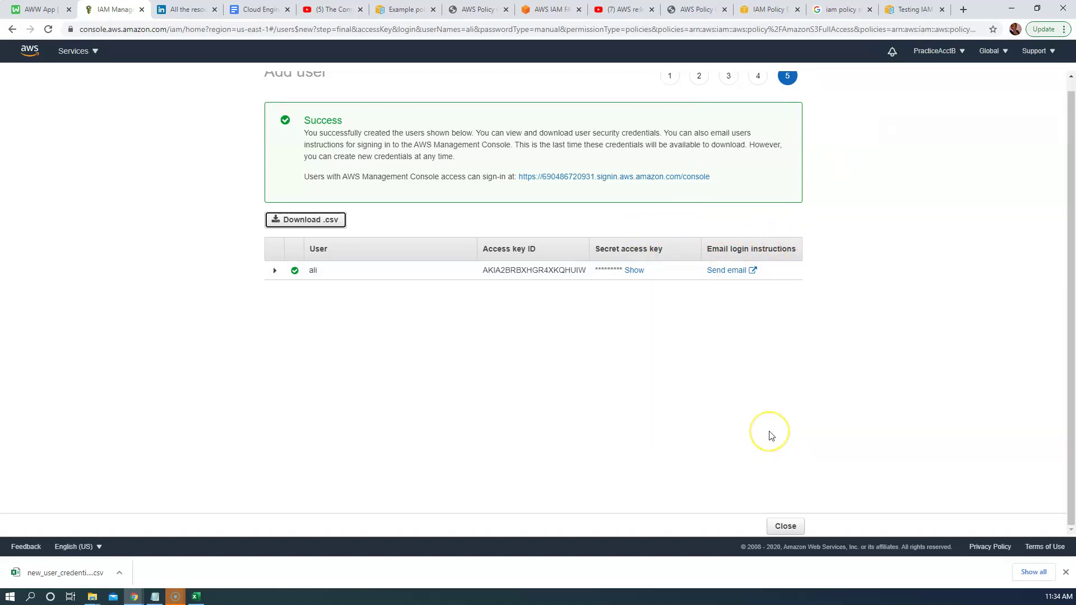
Close the Add user success page to get back to the IAM Users list
left_click(786, 527)
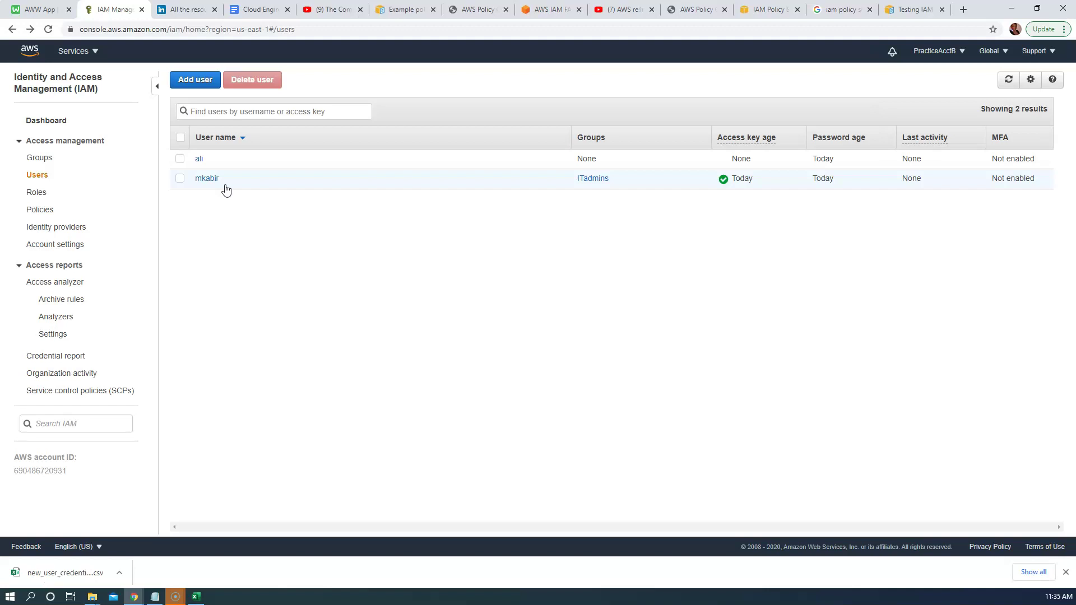
left_click(206, 181)
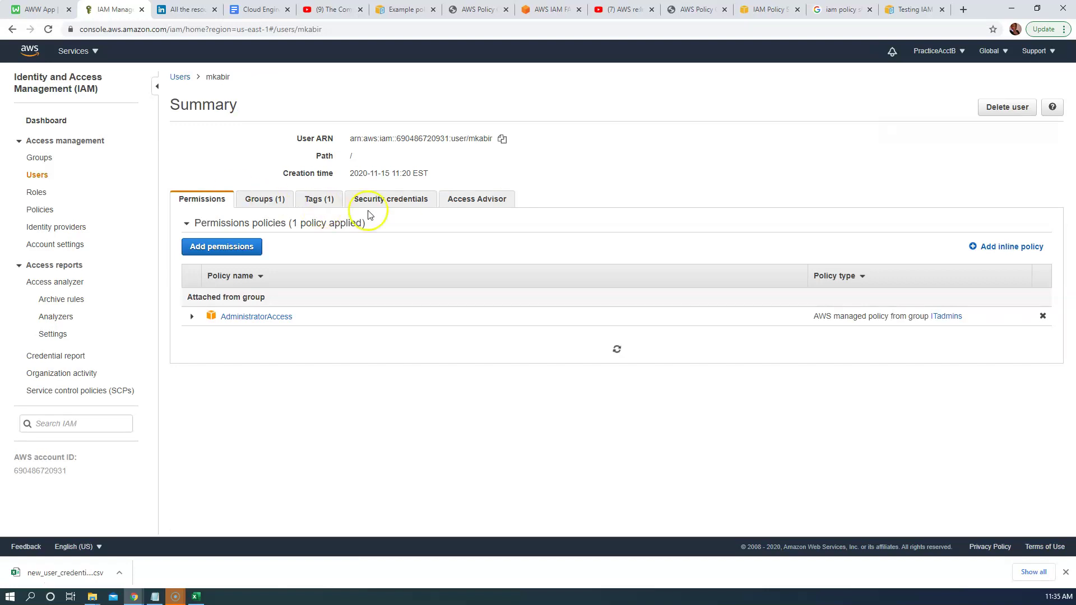
left_click(396, 201)
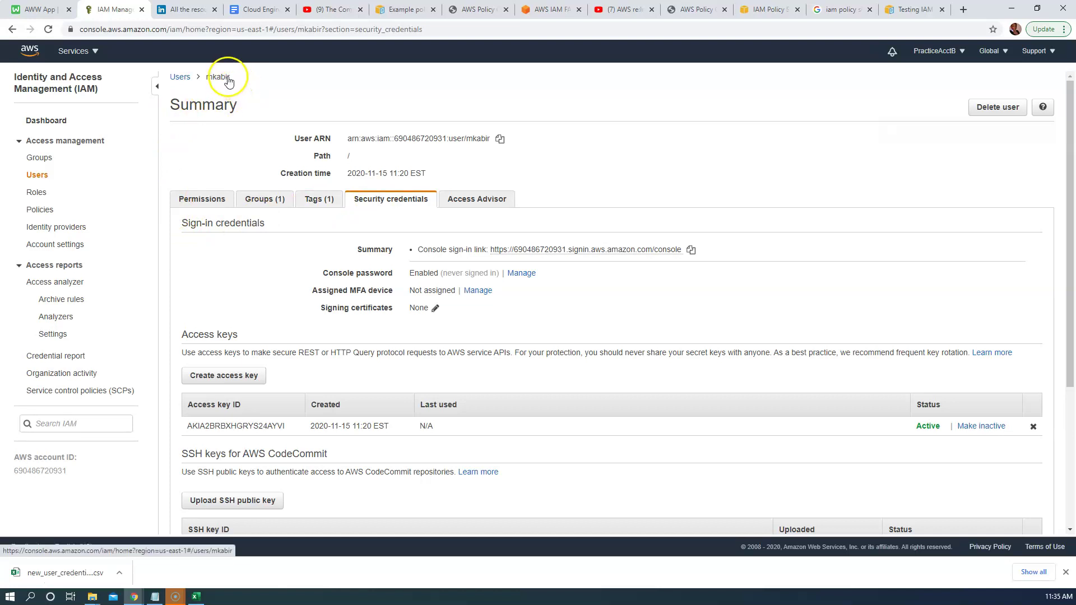
left_click(37, 178)
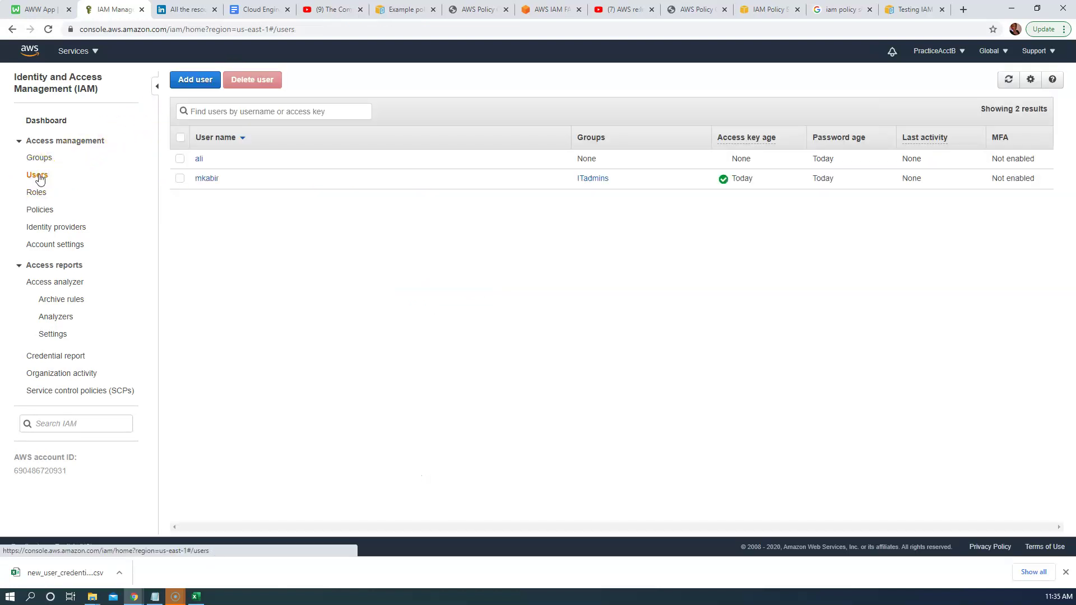
left_click(209, 179)
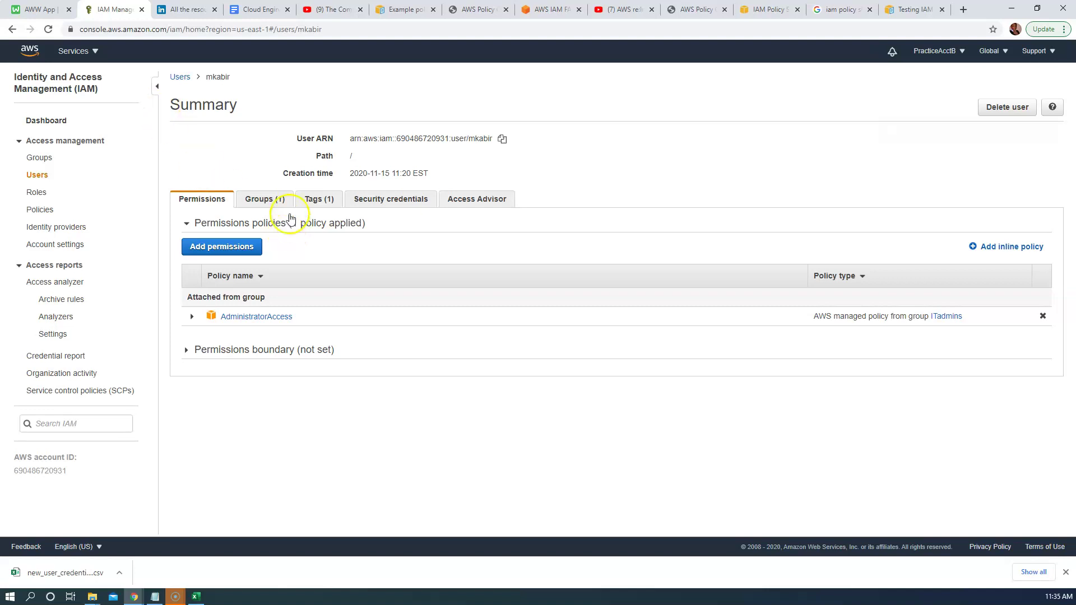
left_click(403, 201)
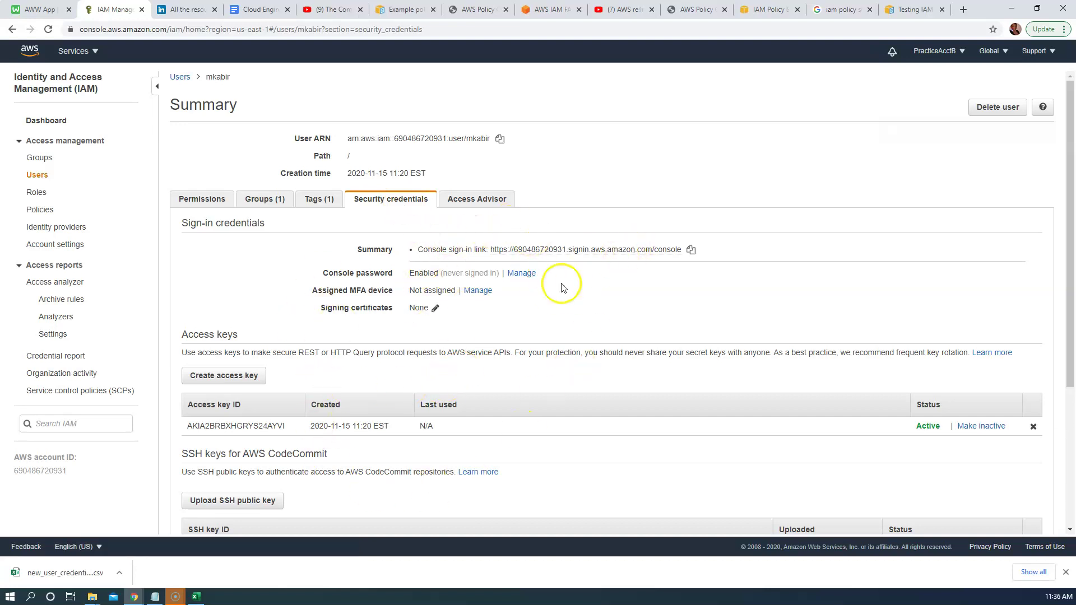
left_click_drag(311, 290, 395, 292)
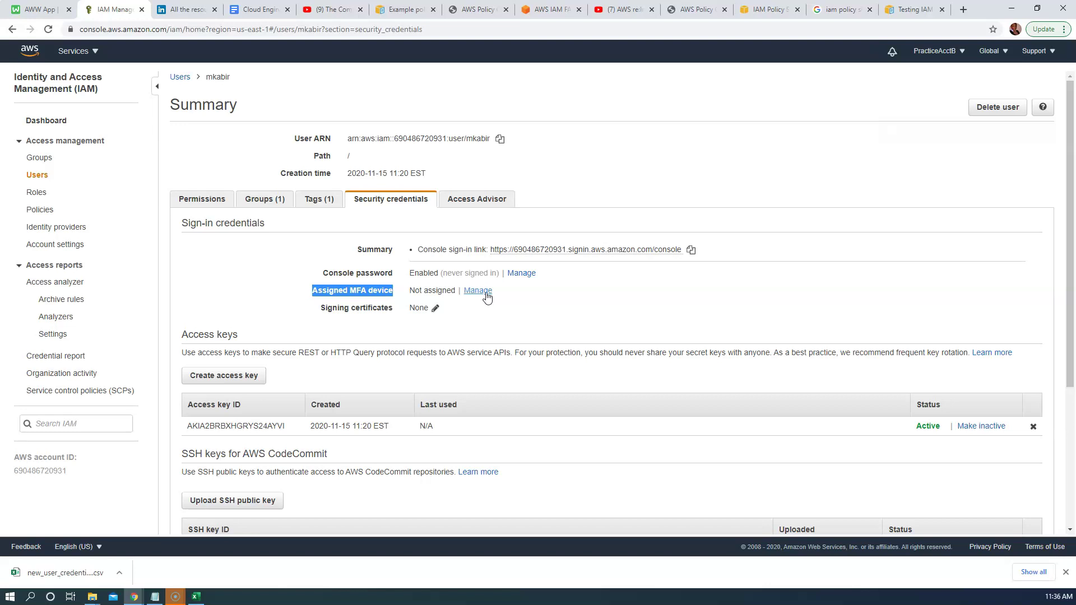
left_click(485, 293)
left_click(486, 293)
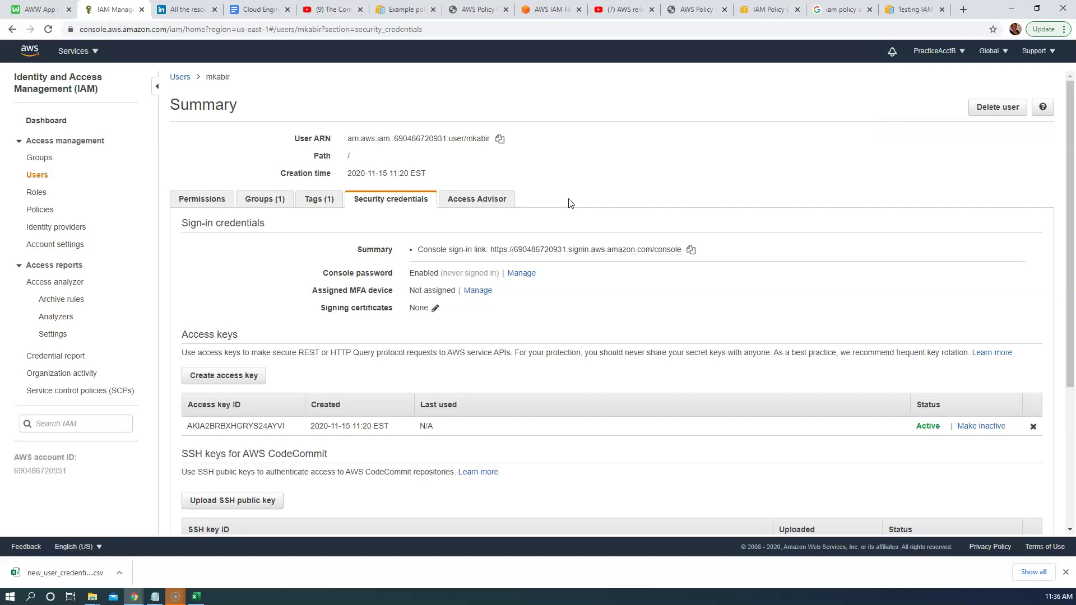
Search Google for 'google authenticator' in a new browser tab
left_click(963, 9)
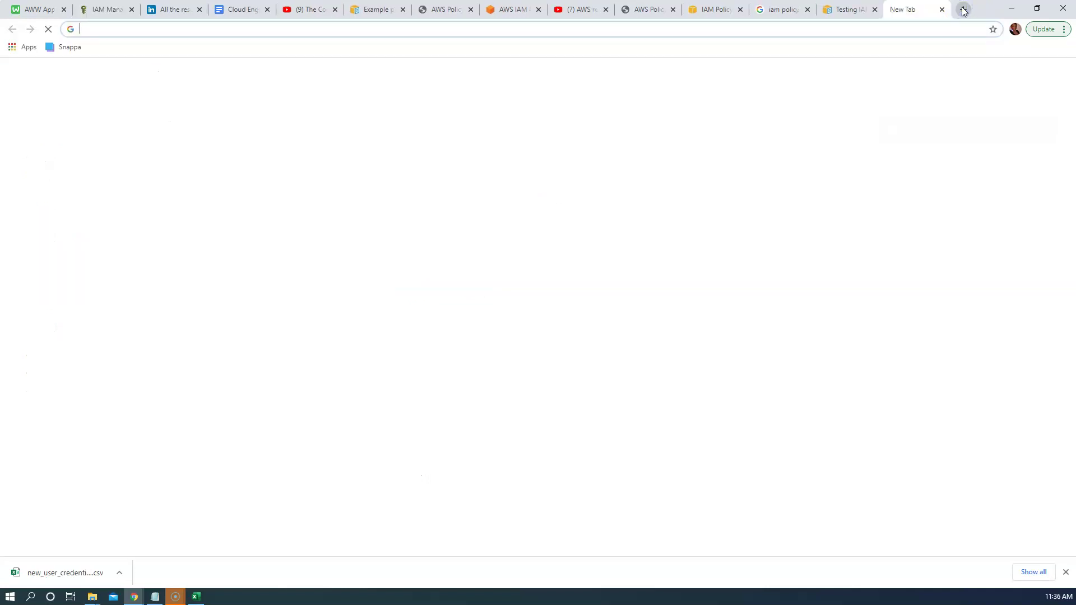
type("google")
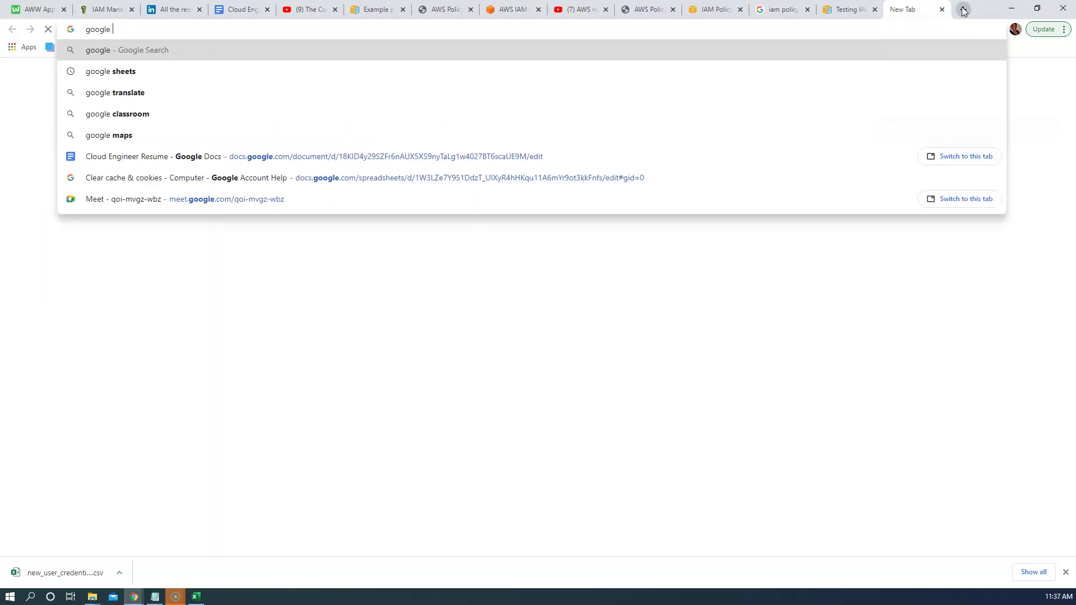
type(" a")
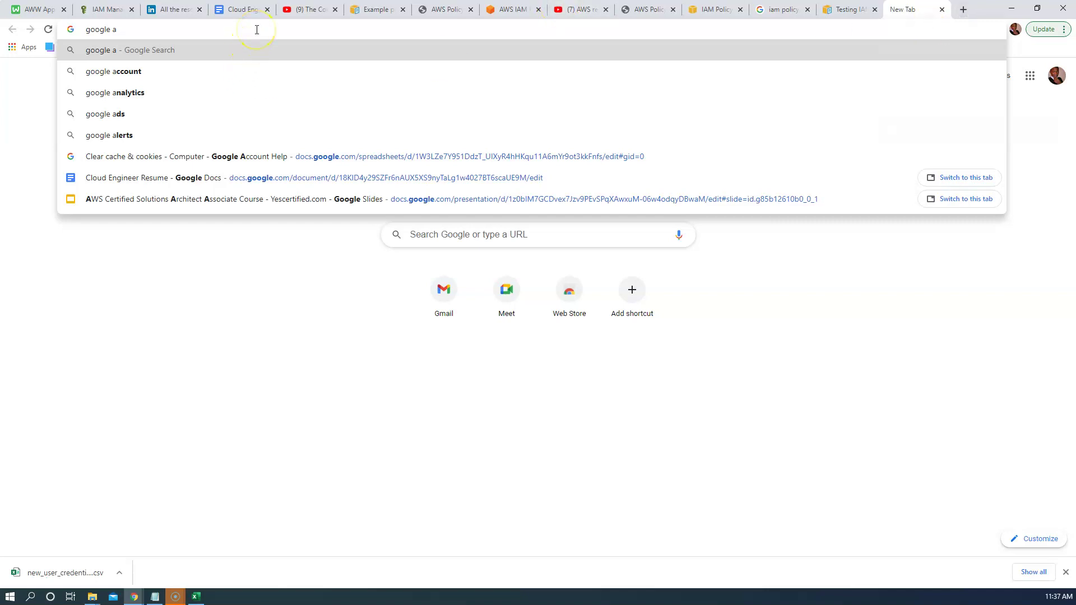
type("uthen")
key("Return")
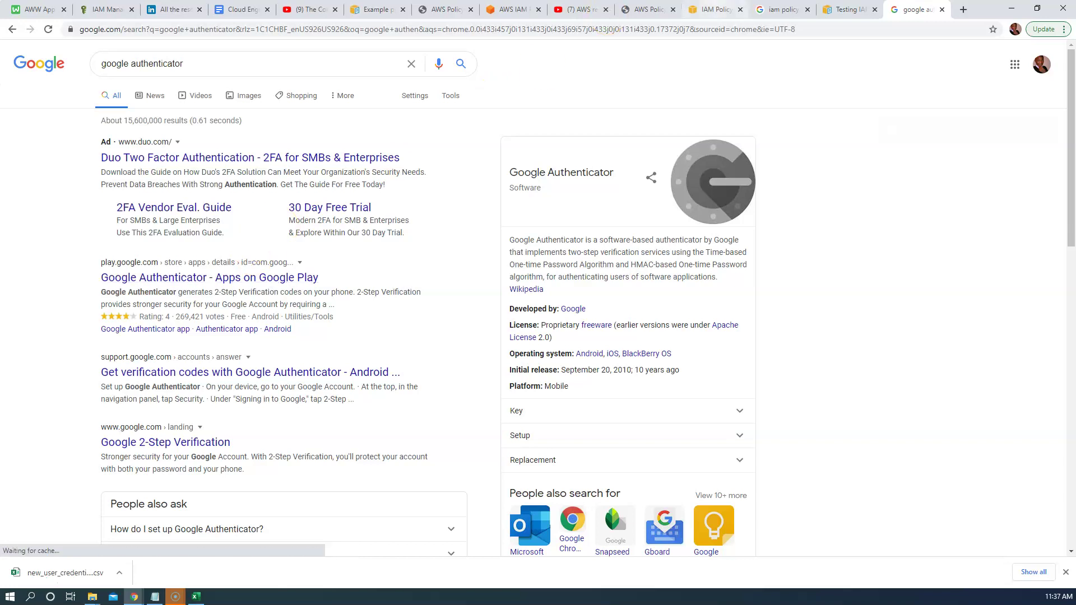
Move through the IAM policy simulator docs tab to the LinkedIn article tab
left_click(840, 15)
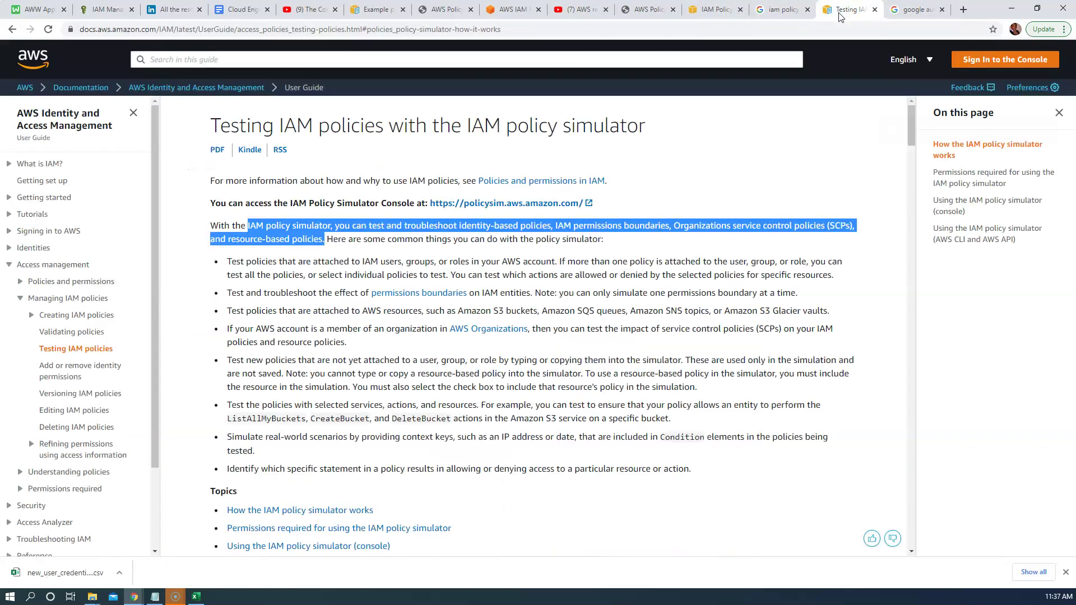
key("ctrl+Tab")
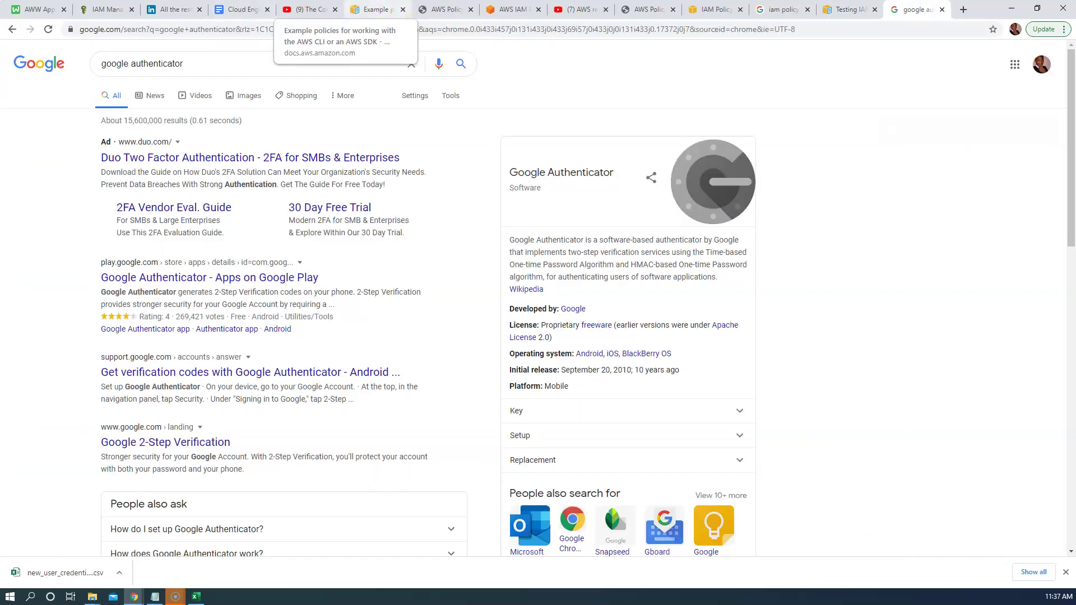
left_click(185, 8)
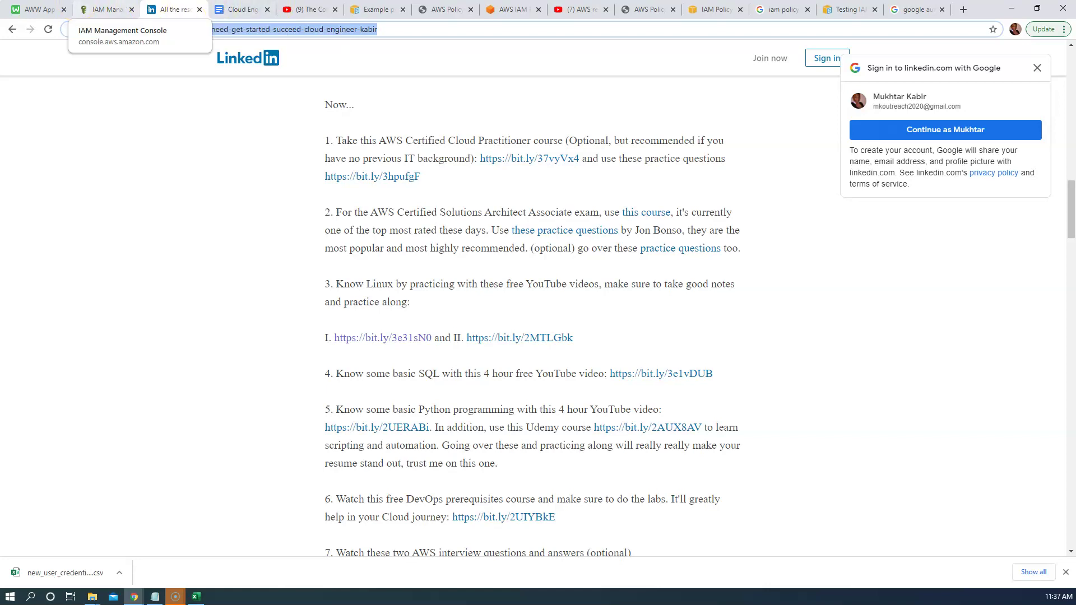
left_click(103, 10)
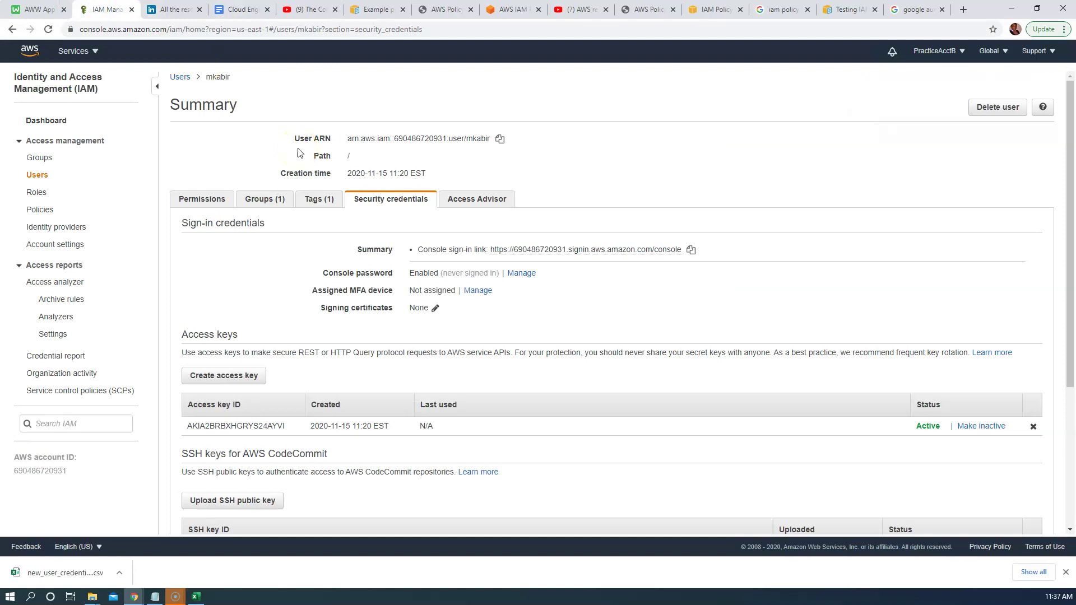
left_click(480, 291)
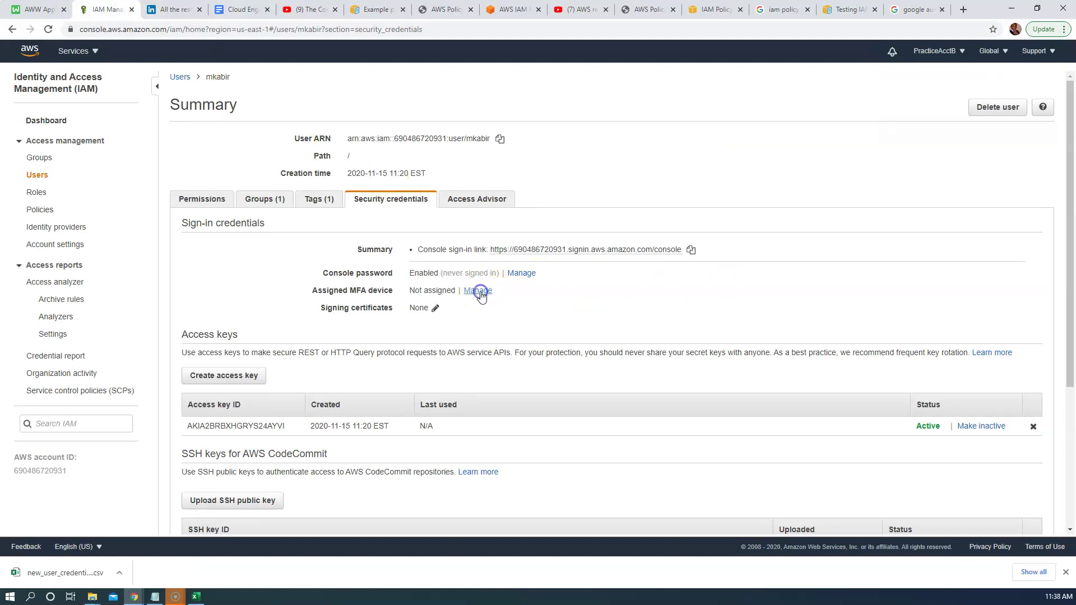
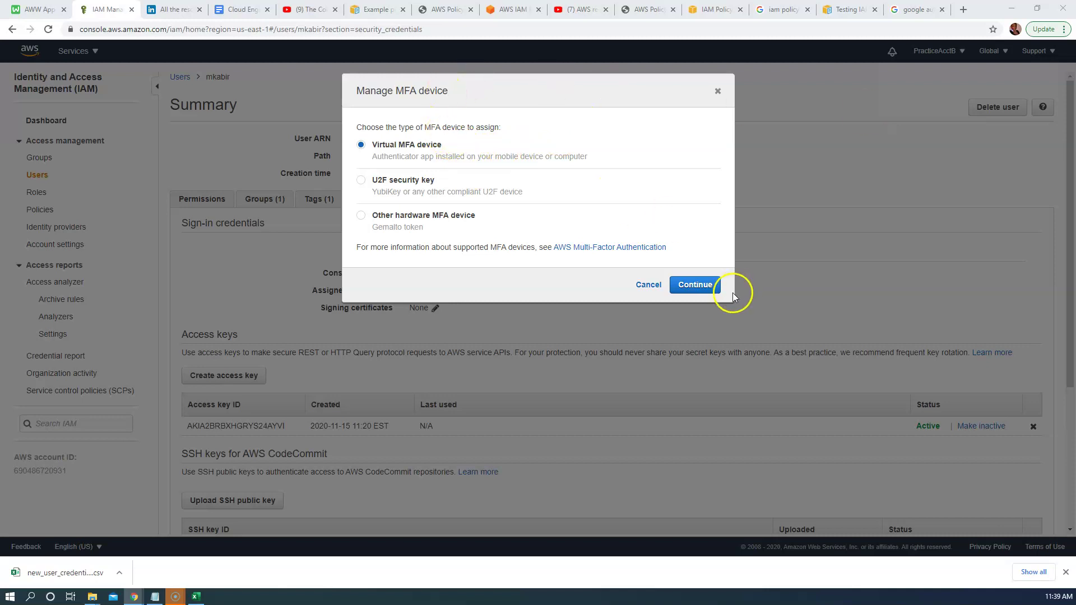
Choose a virtual MFA device for the IAM user and show its QR code for scanning
left_click(710, 290)
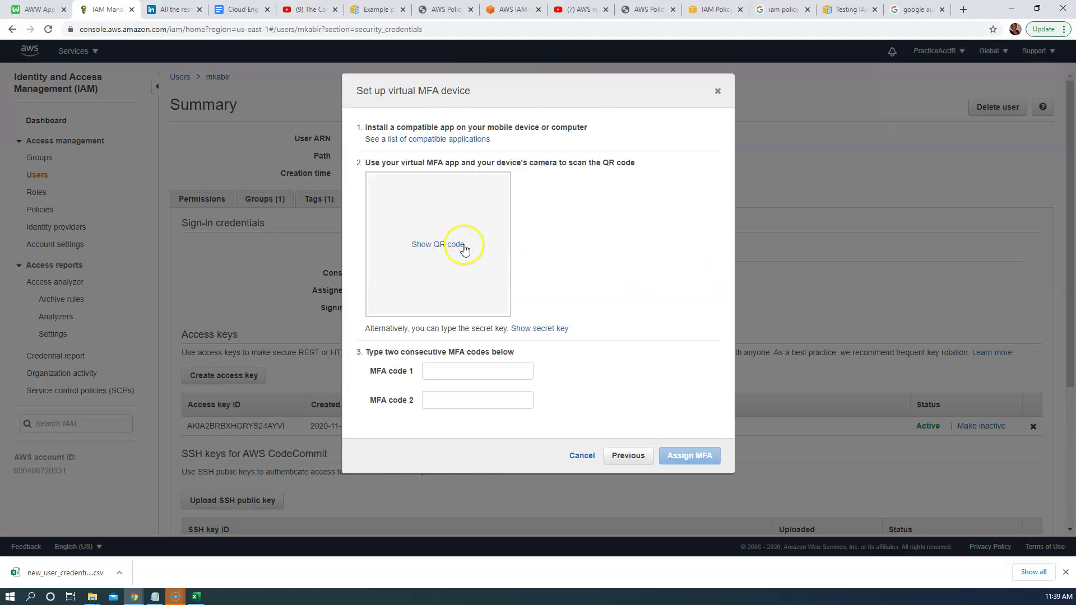
left_click(460, 246)
left_click(460, 248)
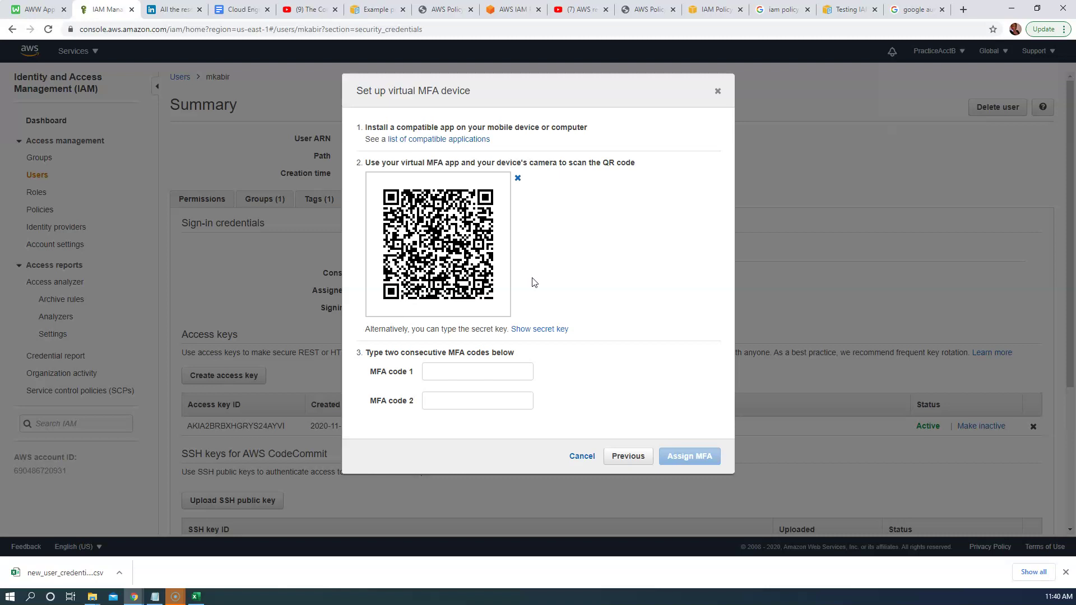
left_click(458, 367)
Enter two consecutive authenticator codes and assign the virtual MFA device to the IAM user
left_click(452, 368)
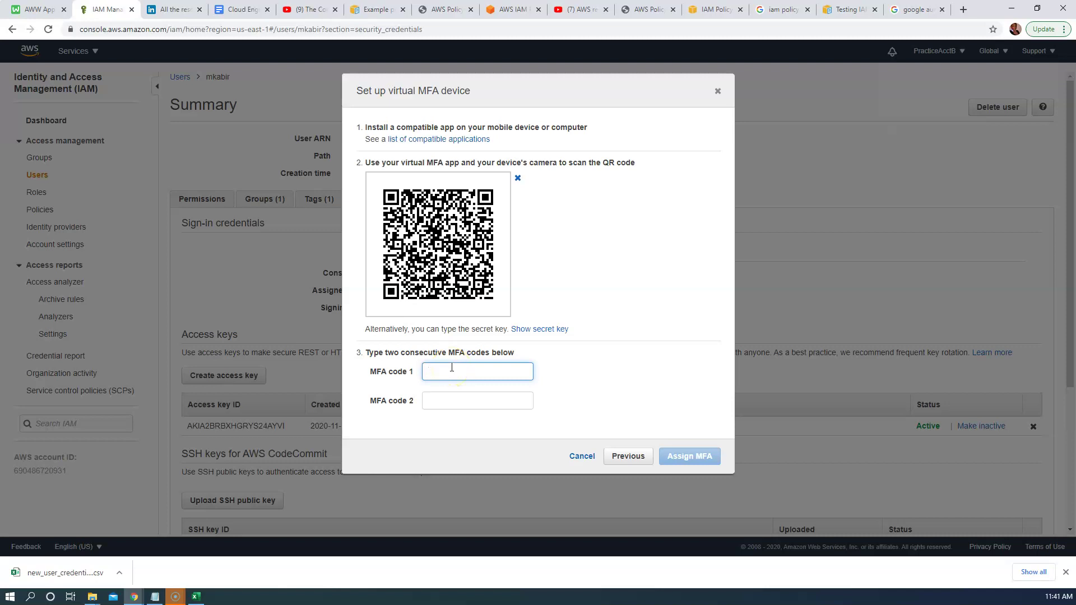
left_click(469, 375)
left_click(463, 401)
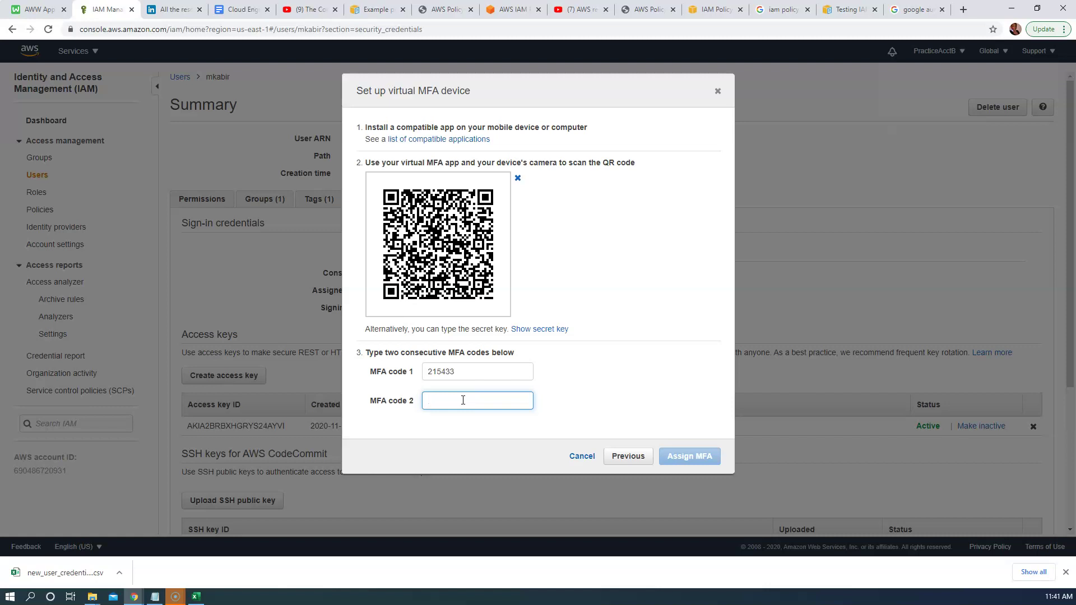
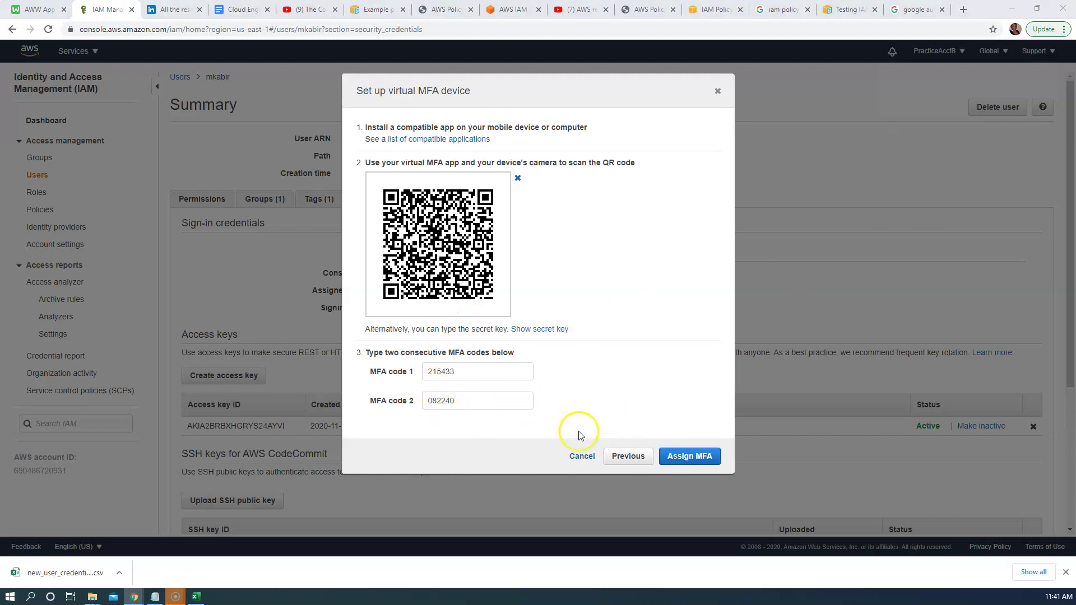
left_click(705, 458)
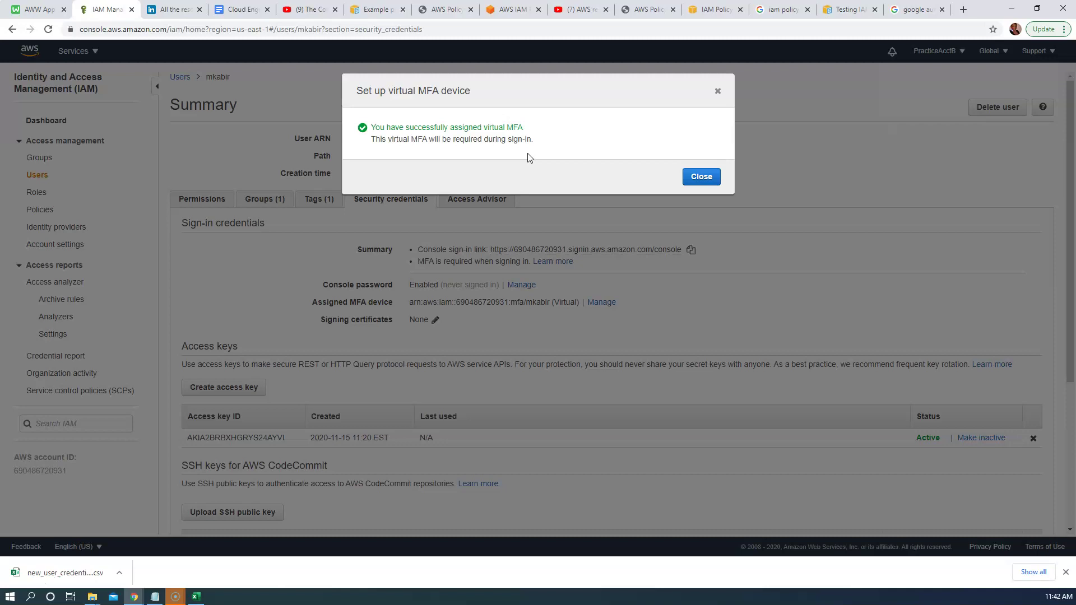
Close the MFA success message and return to the IAM Users list, now showing Virtual MFA
left_click(685, 178)
left_click(704, 178)
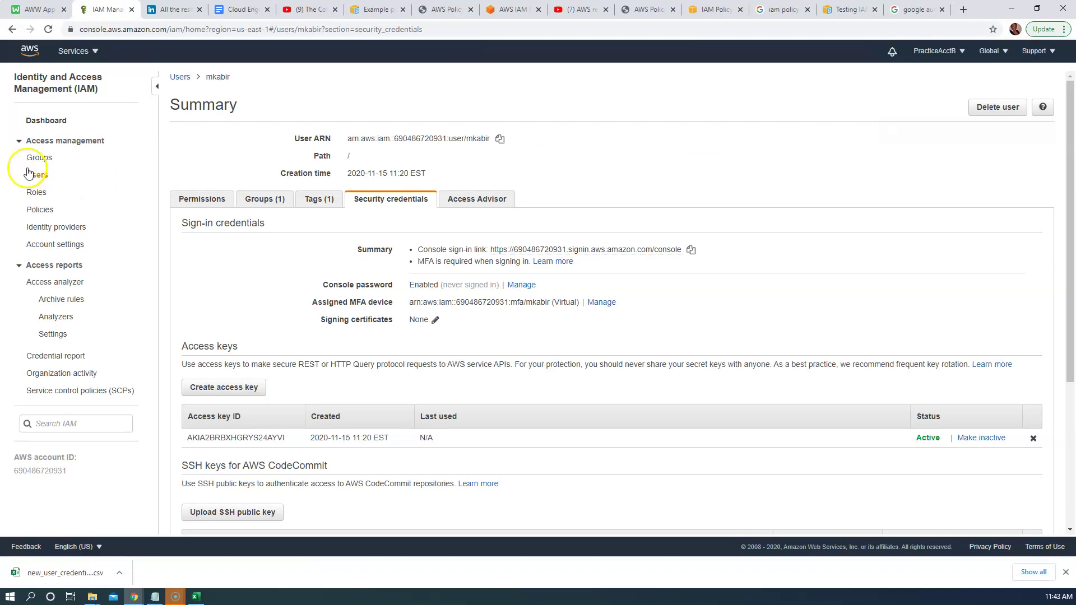
left_click(34, 174)
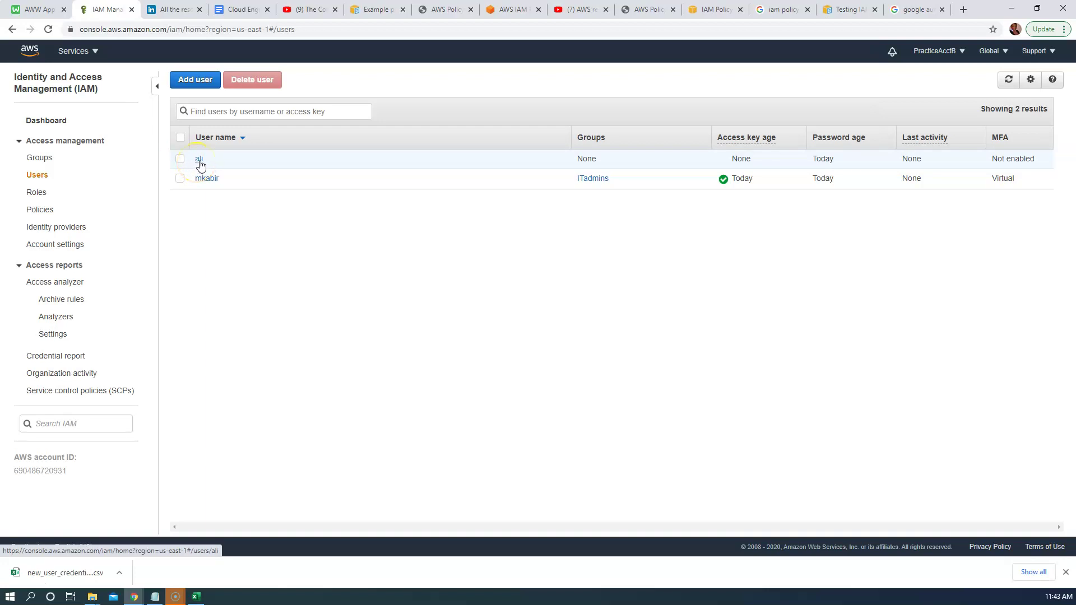
left_click(198, 159)
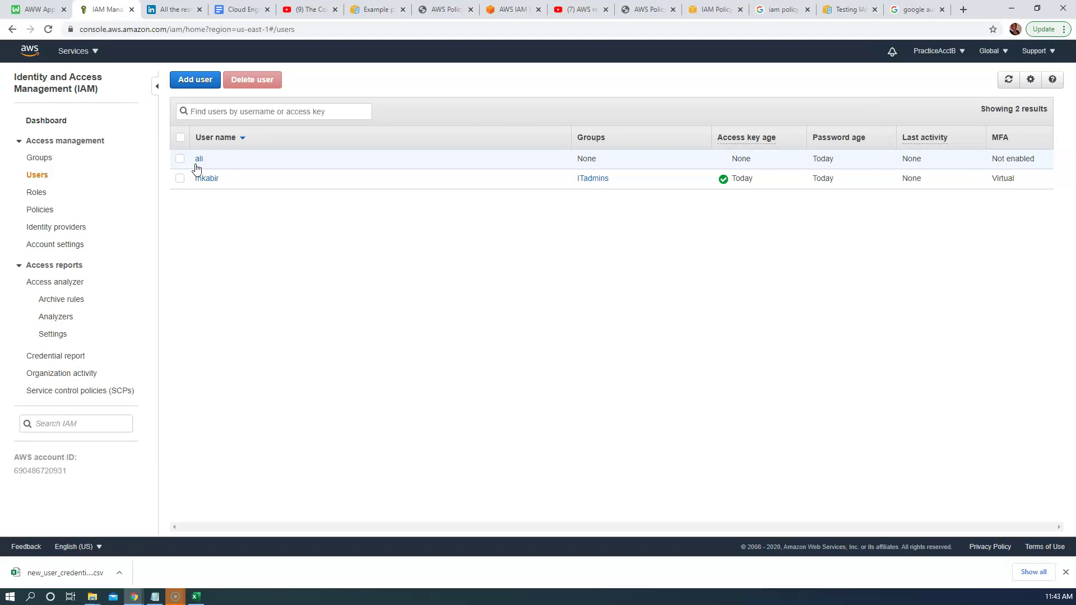
left_click(132, 202)
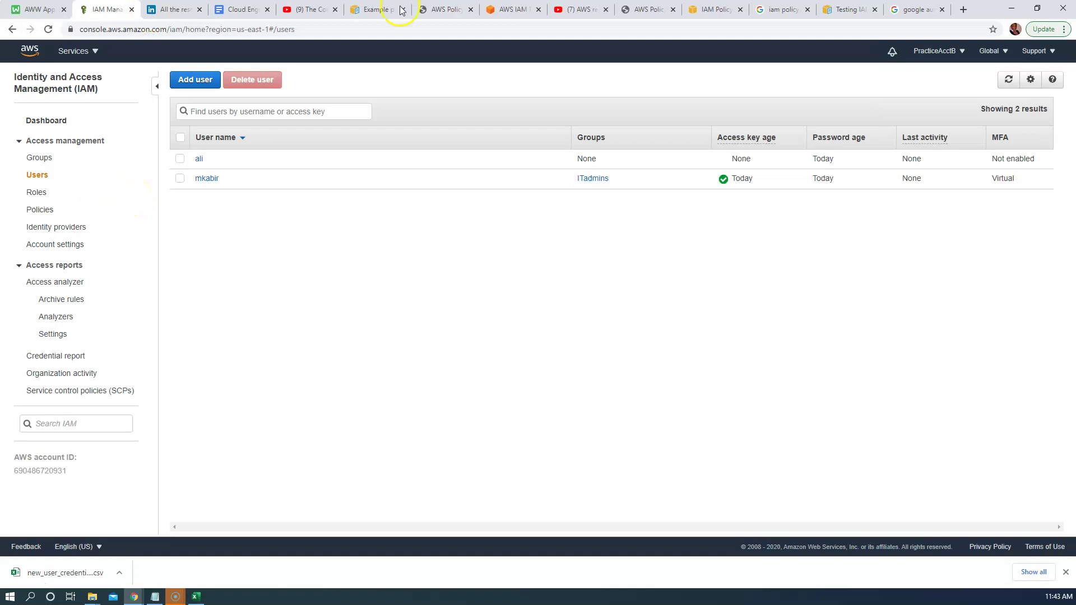
Search Google for 'mobaxterm' in a new browser tab
left_click(966, 9)
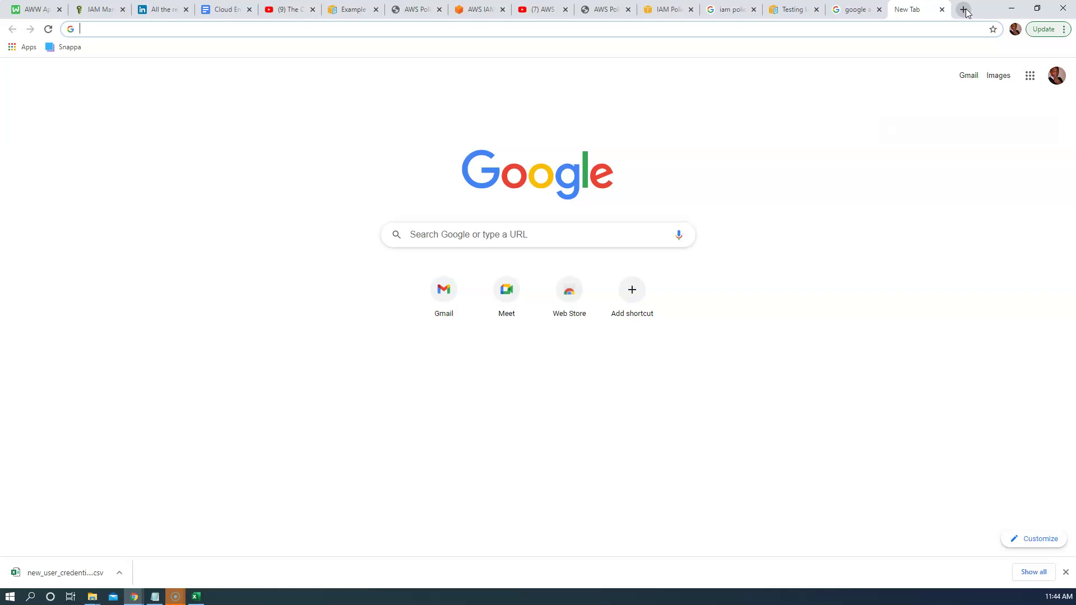
type("moba")
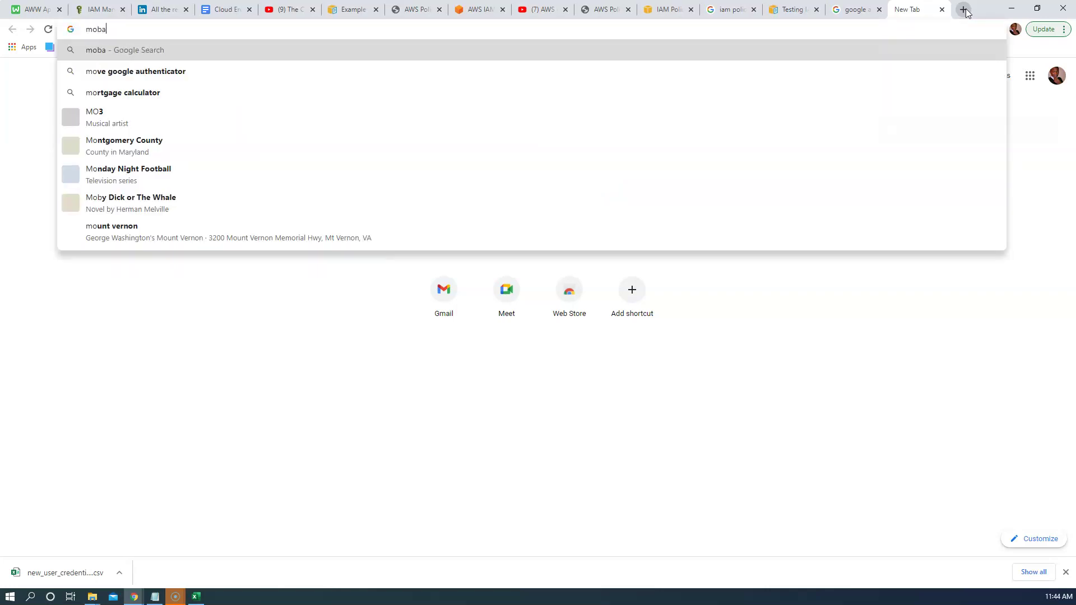
type("xter")
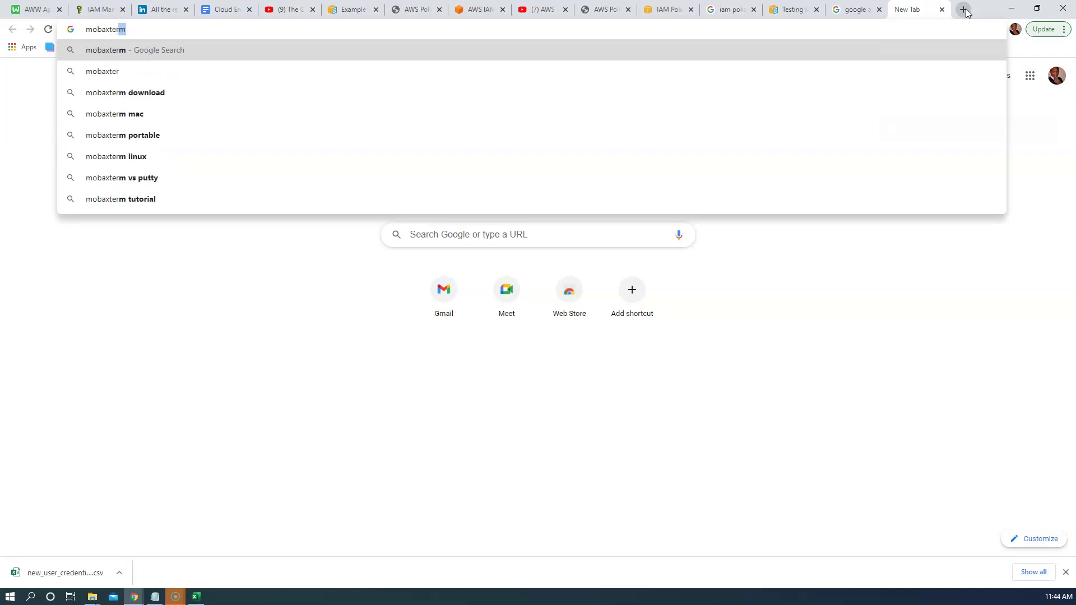
key("Return")
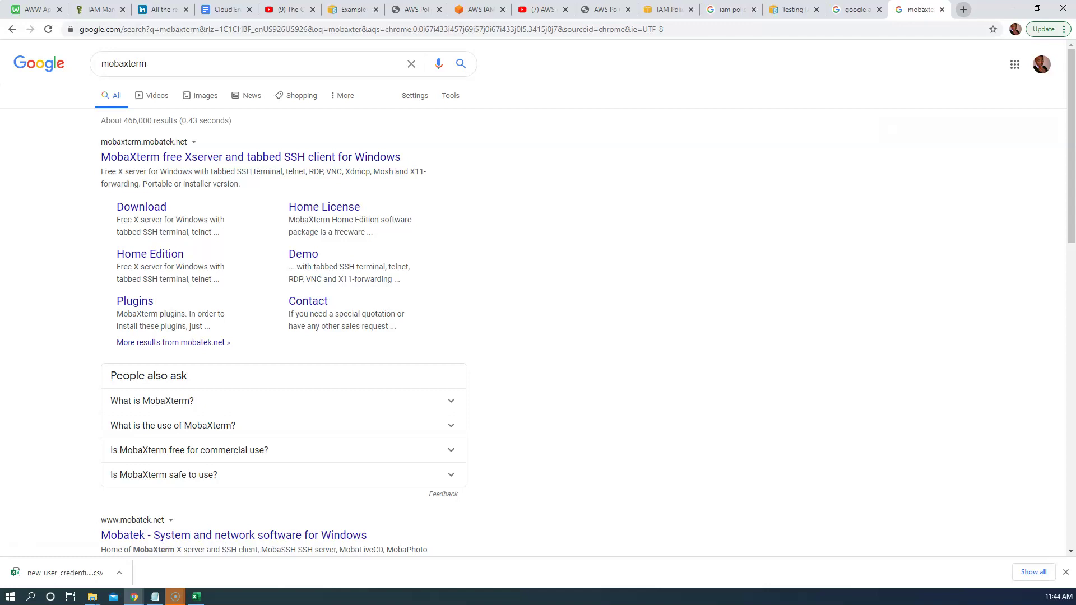
Send the IAM tab to the AWS console home page, then return to the mobaxterm results
left_click(100, 11)
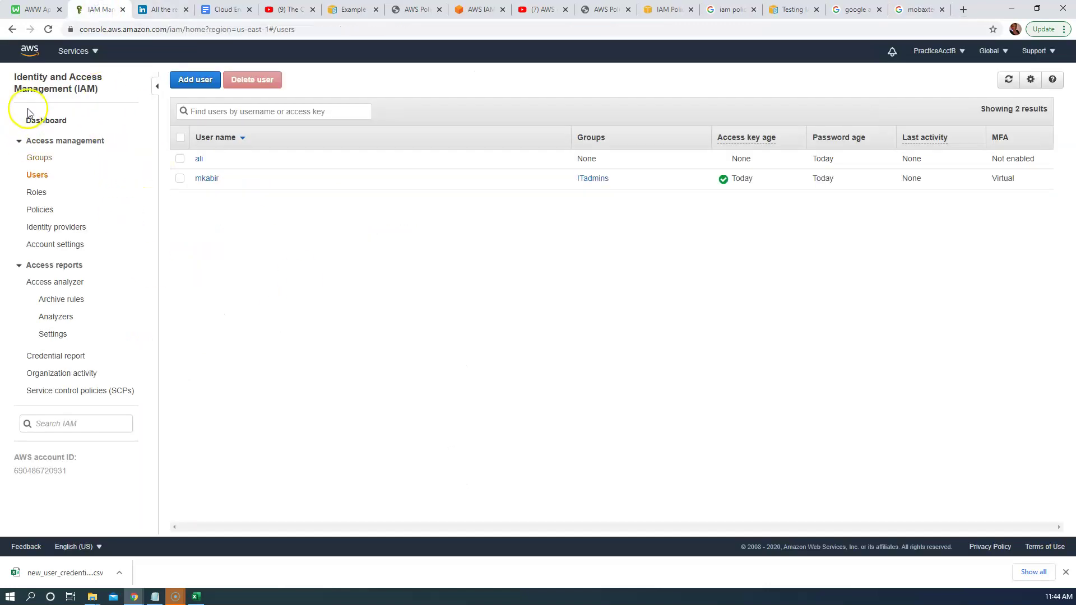
left_click(30, 52)
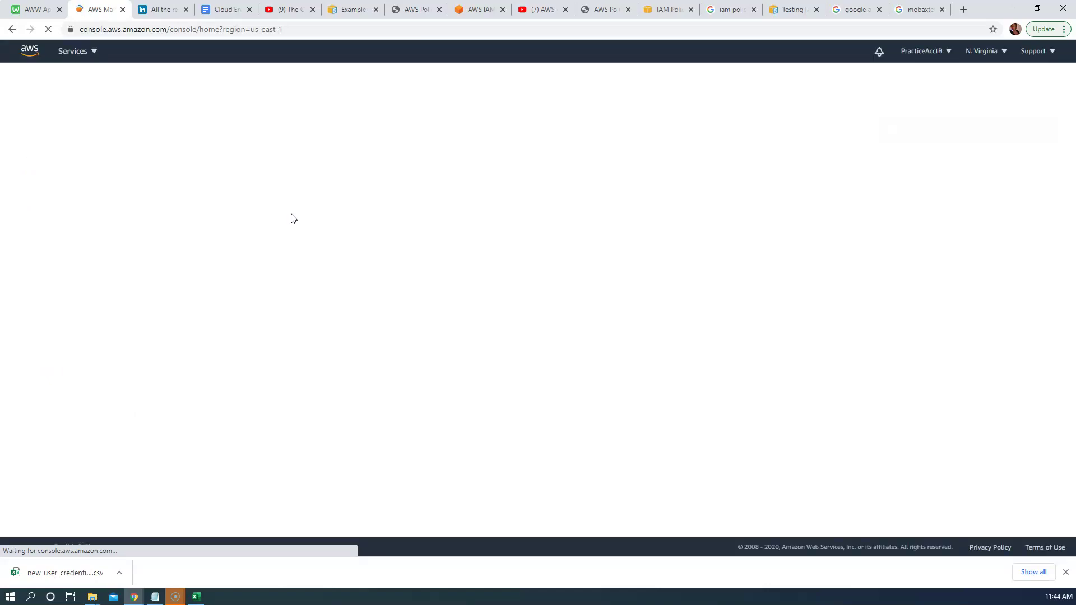
left_click(920, 9)
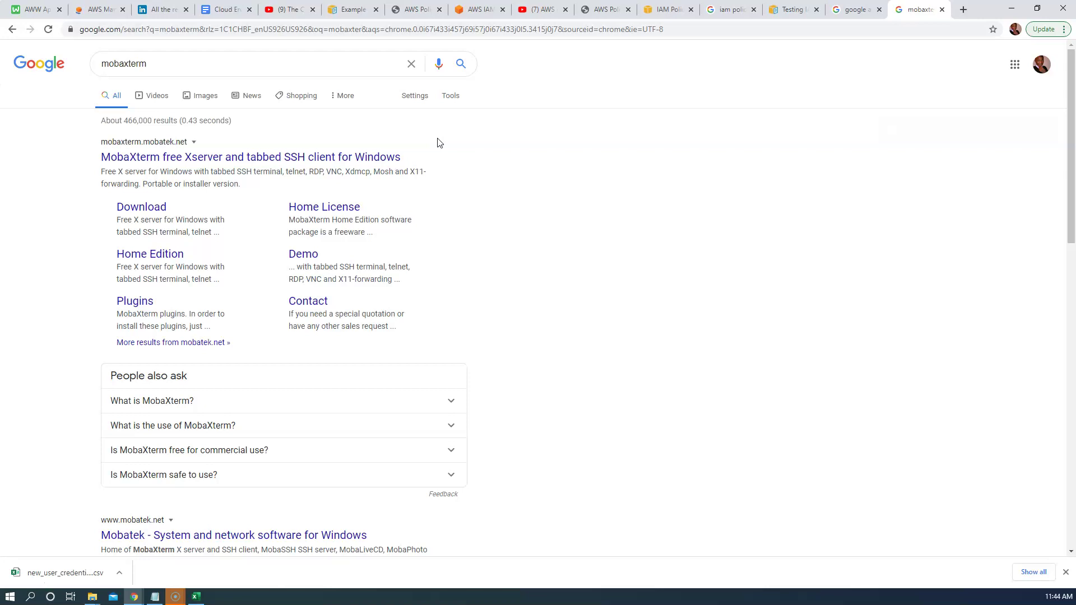
Open the MobaXterm website from the search results in a new tab
left_click(126, 65)
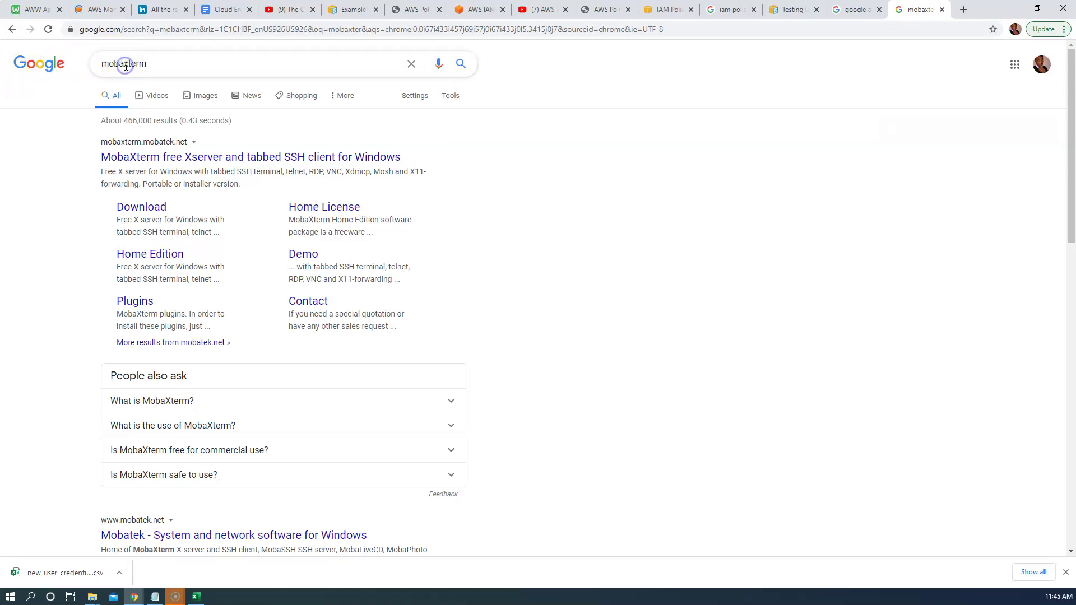
double_click(126, 66)
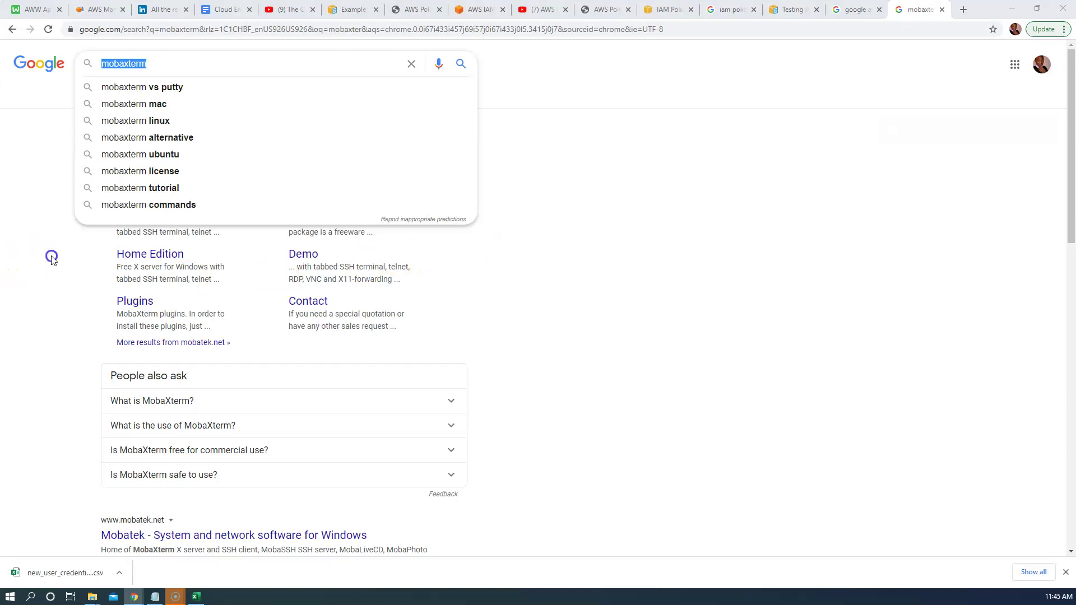
left_click(166, 227)
left_click(203, 157)
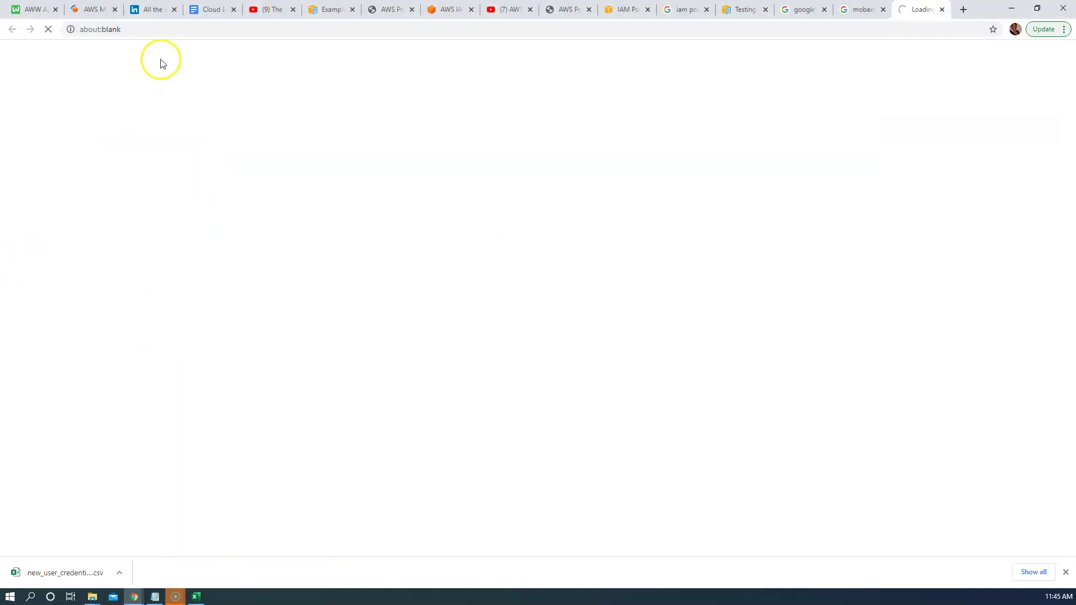
left_click(163, 29)
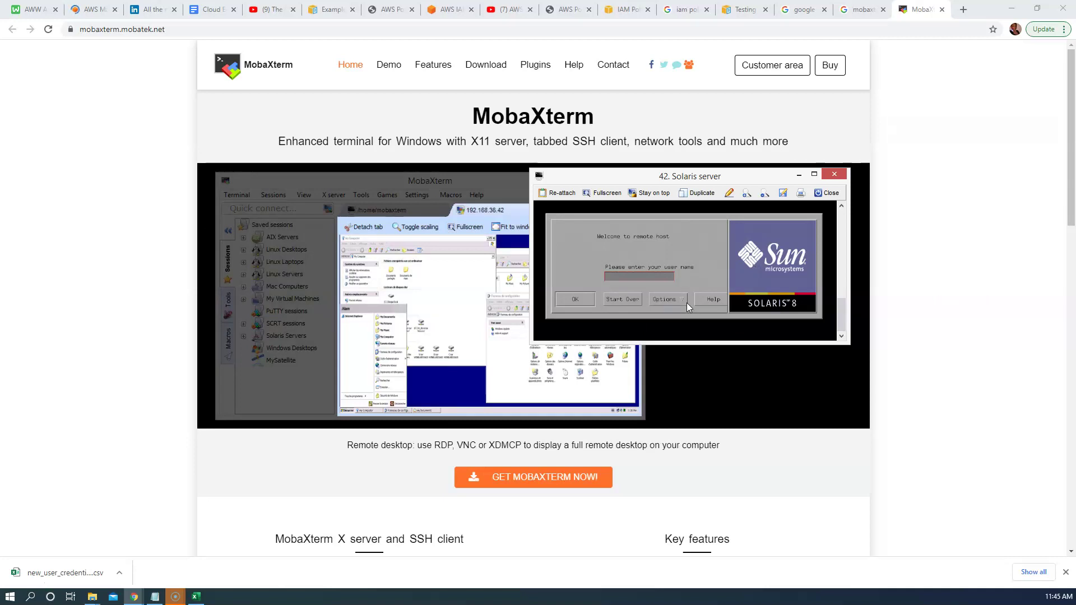
Go to the MobaXterm download page and request the free Home Edition download
scroll(634, 321, "down", 5)
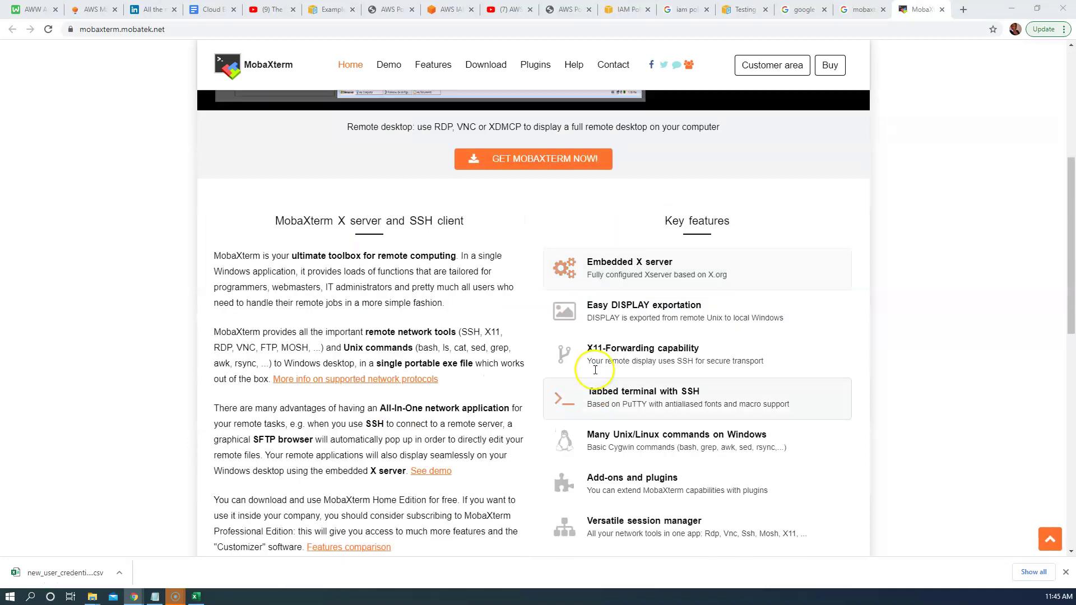
scroll(589, 358, "up", 2)
left_click(541, 254)
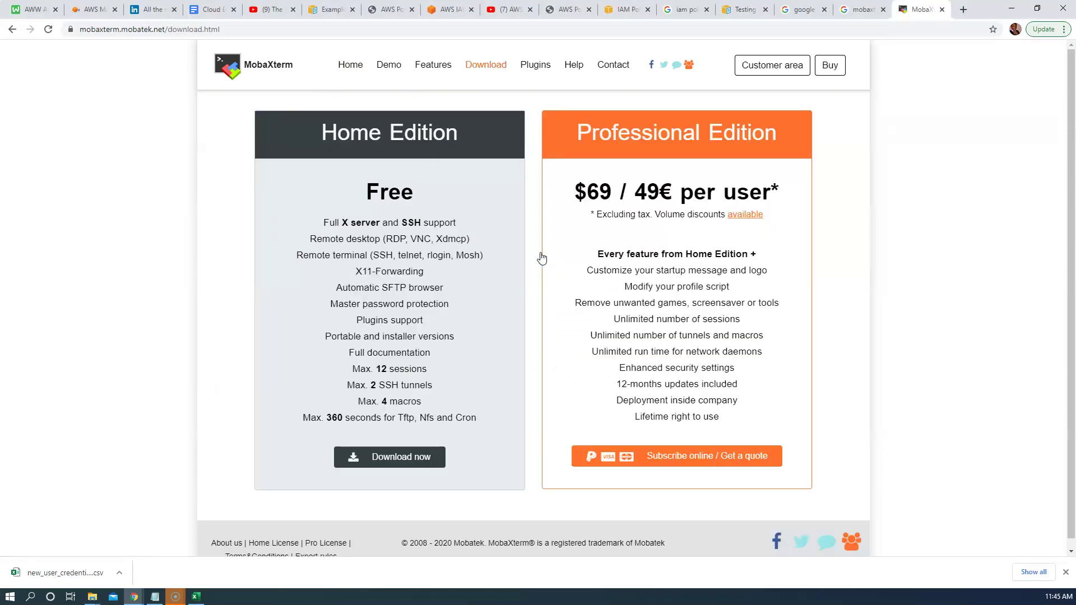
left_click(12, 29)
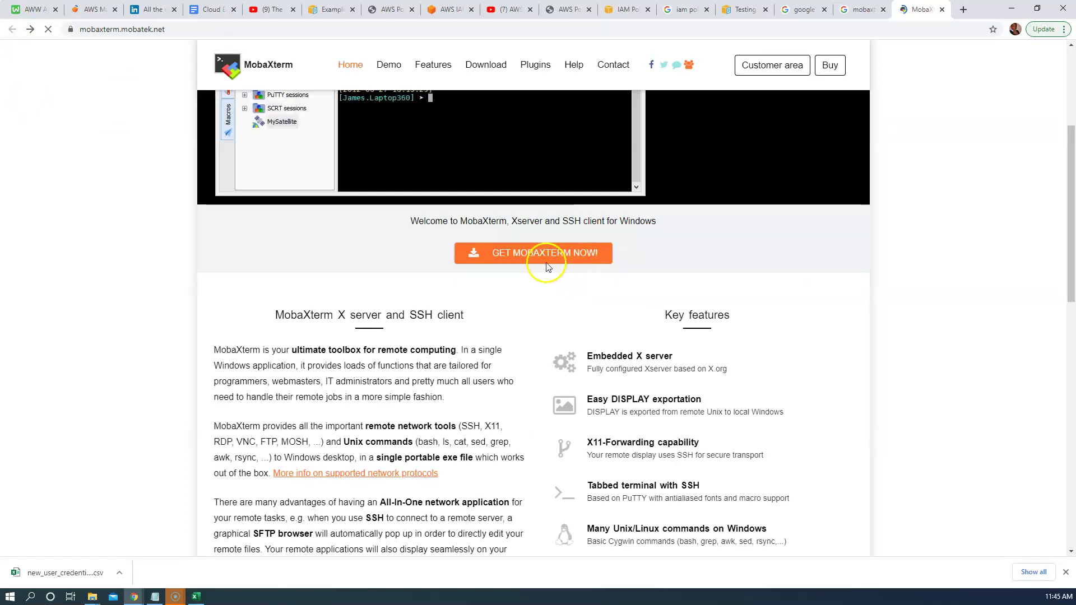
left_click(544, 256)
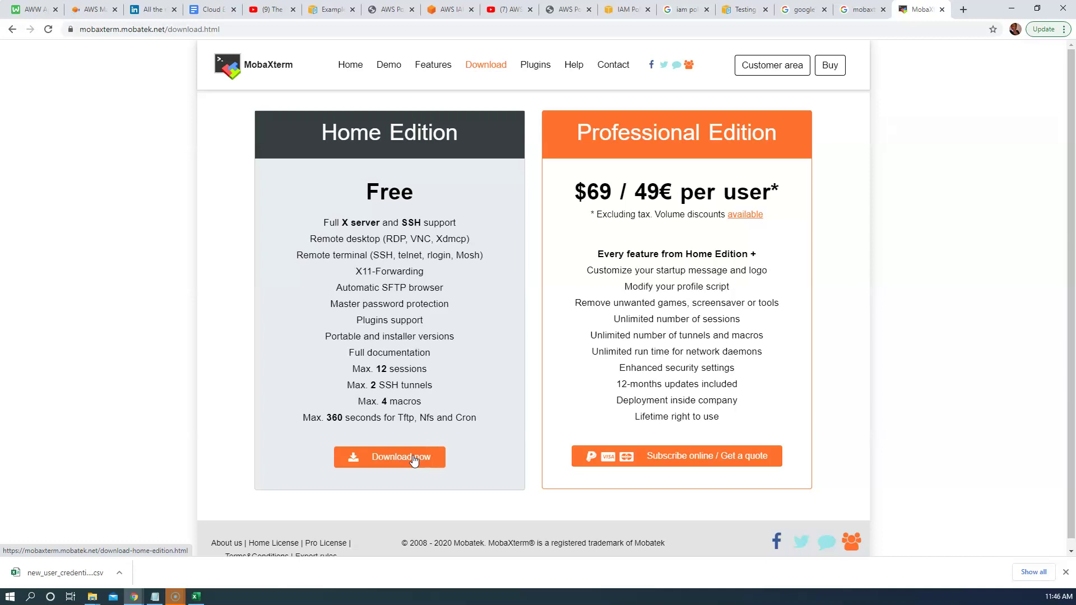
left_click(414, 461)
left_click(339, 336)
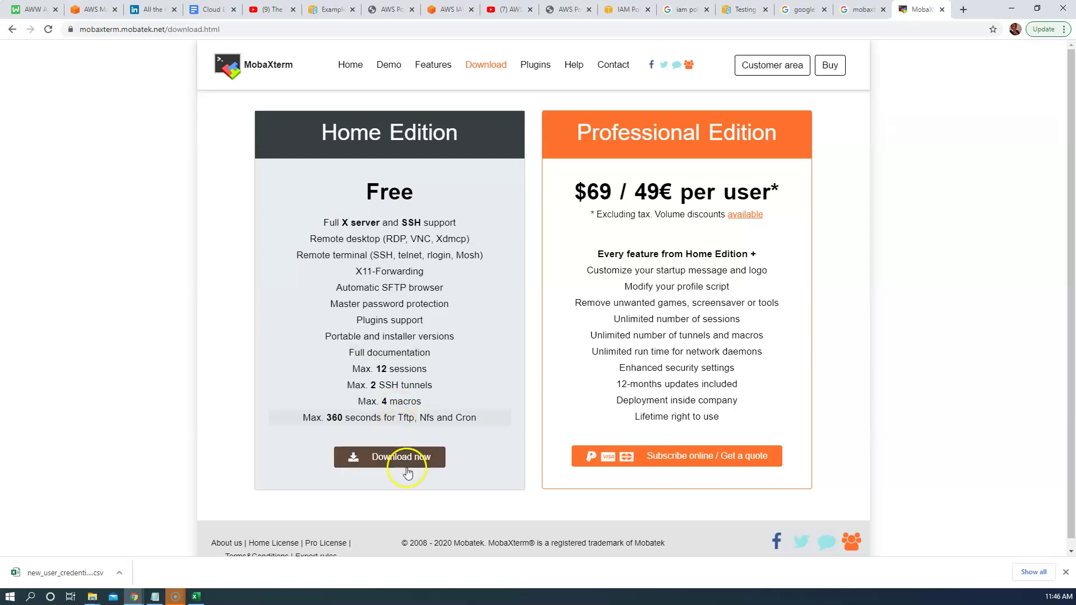
Search Google for 'vs code' in a fresh browser tab
left_click(963, 9)
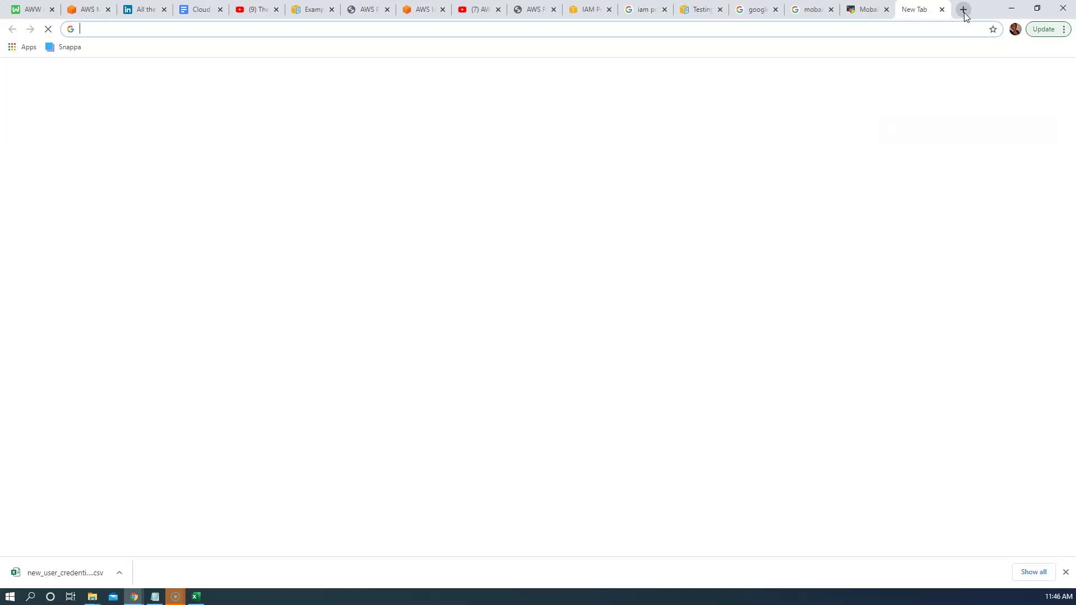
type("aws")
key("BackSpace")
key("BackSpace")
key("BackSpace")
type("vs code")
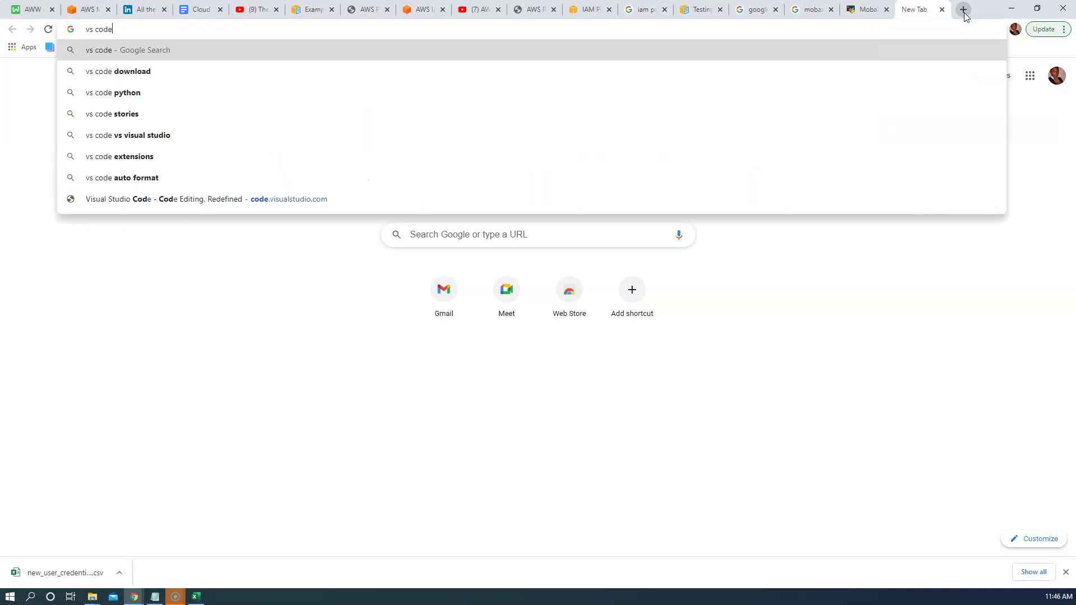
key("Return")
left_click(404, 172)
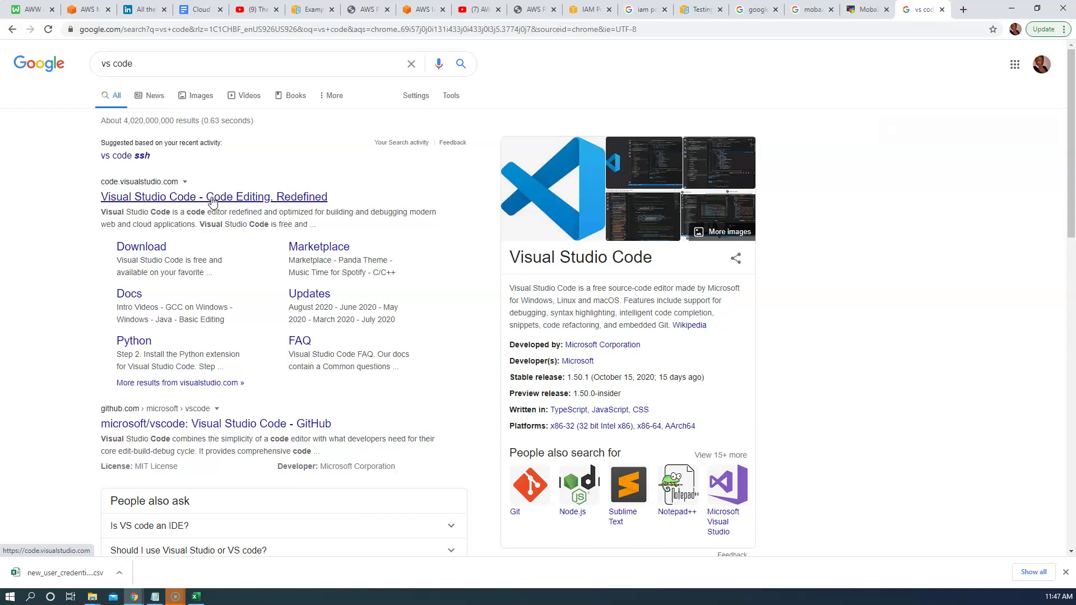
Open the official Visual Studio Code site in its own tab and copy its address
left_click(213, 203)
left_click(213, 198)
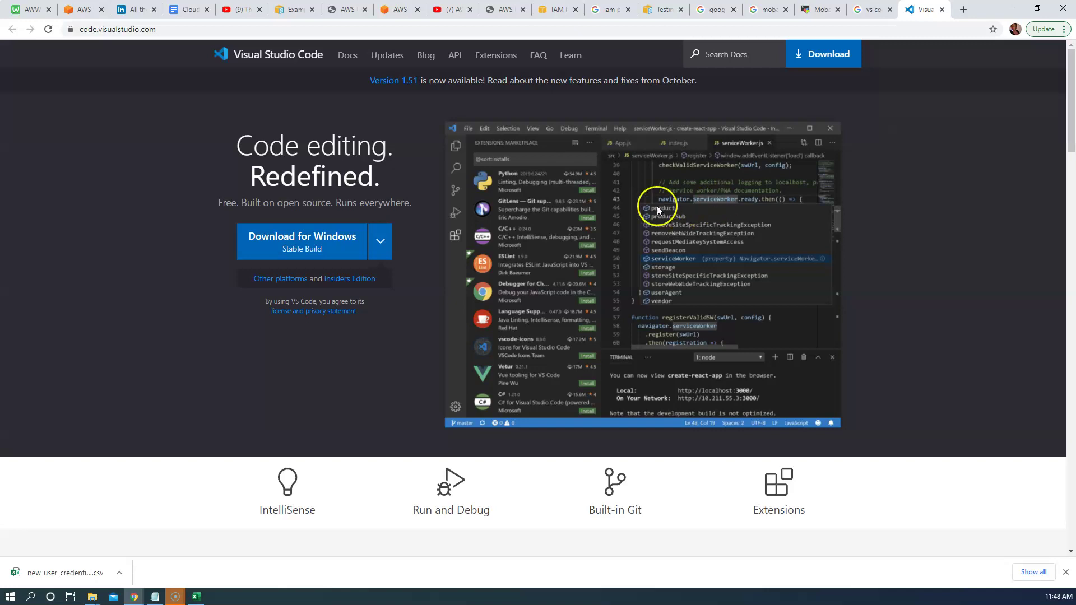
left_click(323, 239)
left_click(517, 32)
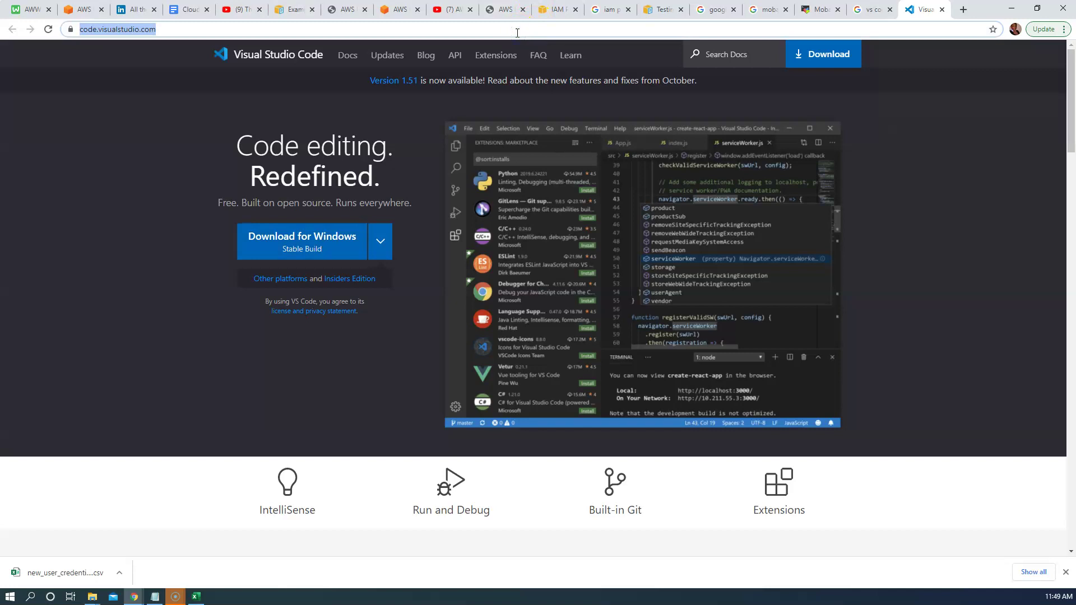
key("ctrl+c")
key("alt+Tab")
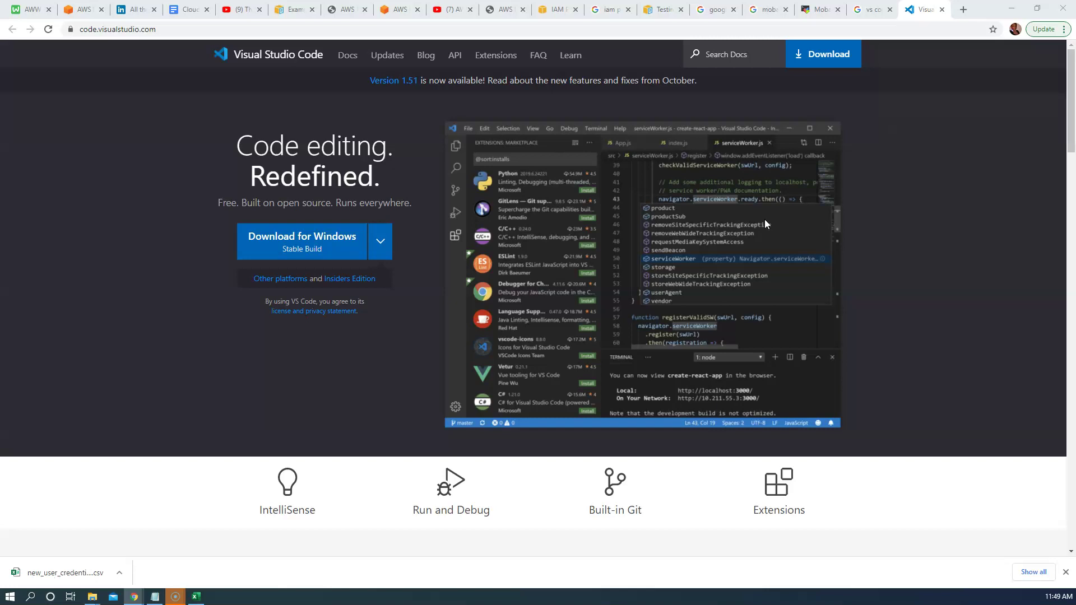
Return to the LinkedIn Cloud Engineer resources article and scroll up to its title
left_click(133, 10)
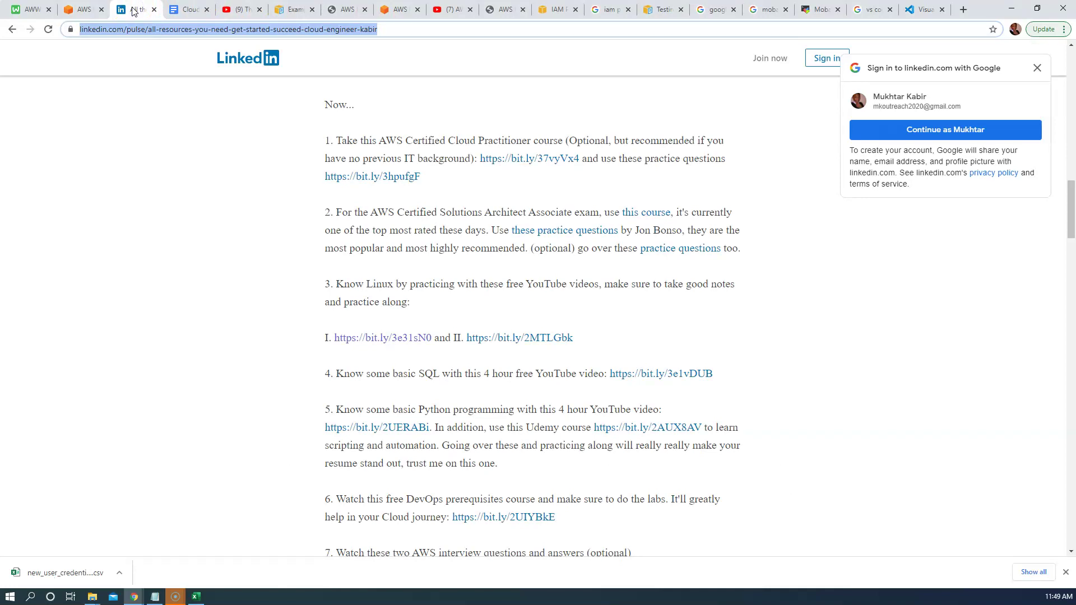
scroll(275, 165, "up", 5)
scroll(275, 164, "up", 10)
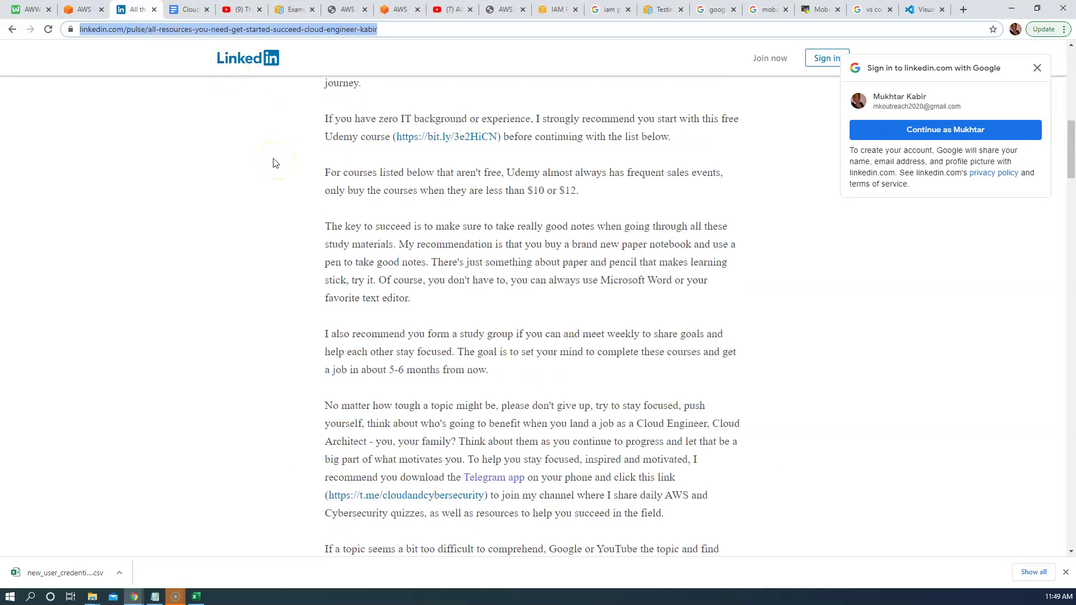
scroll(267, 155, "up", 8)
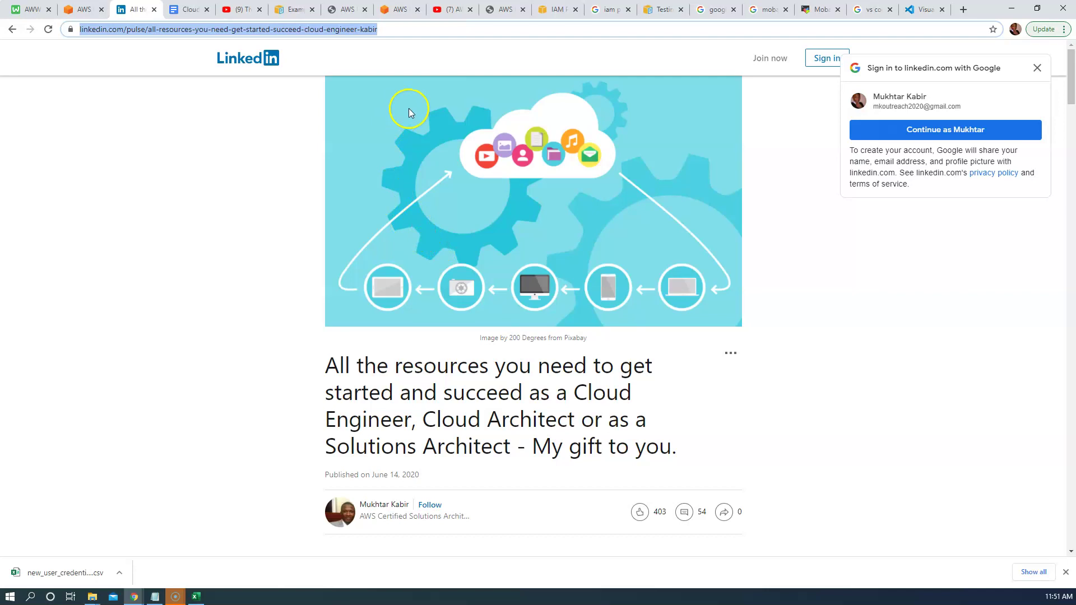
left_click(189, 9)
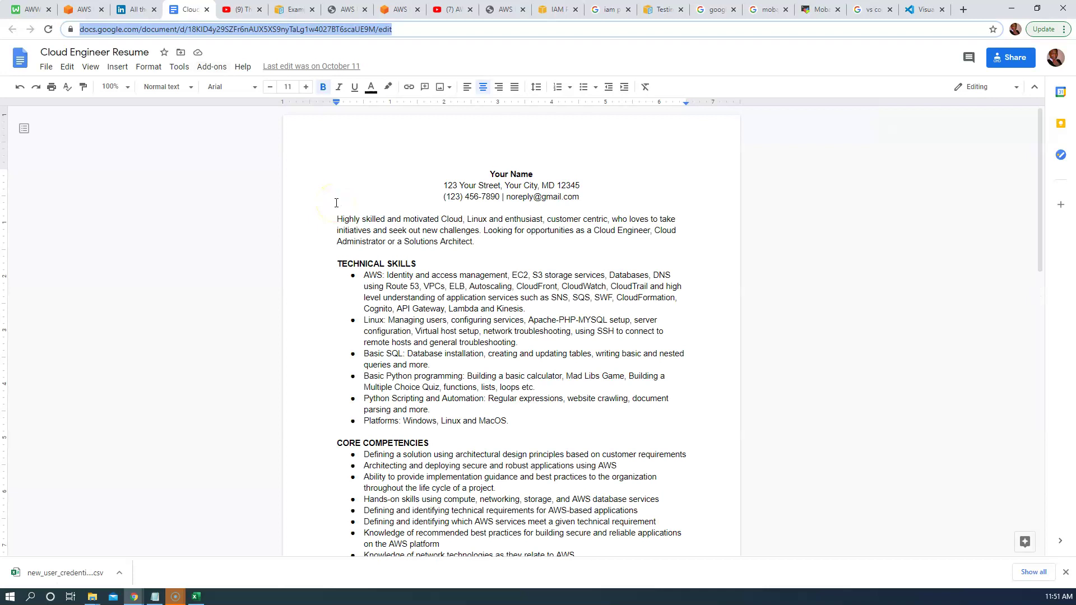
Flip between the LinkedIn article and the Cloud Engineer Resume document, ending on the resume
left_click(323, 221)
left_click(137, 10)
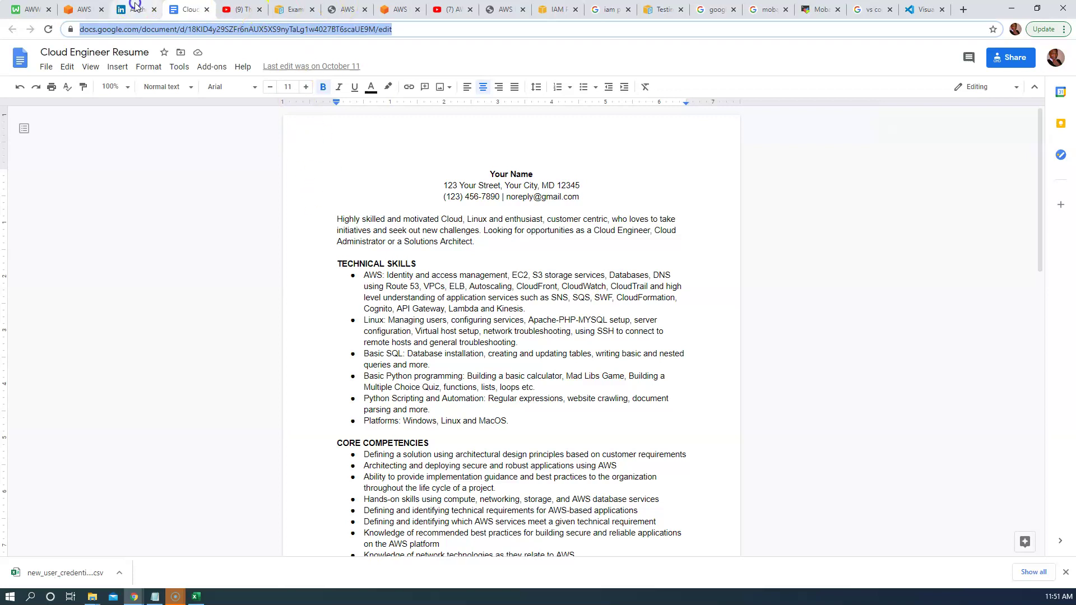
left_click(192, 10)
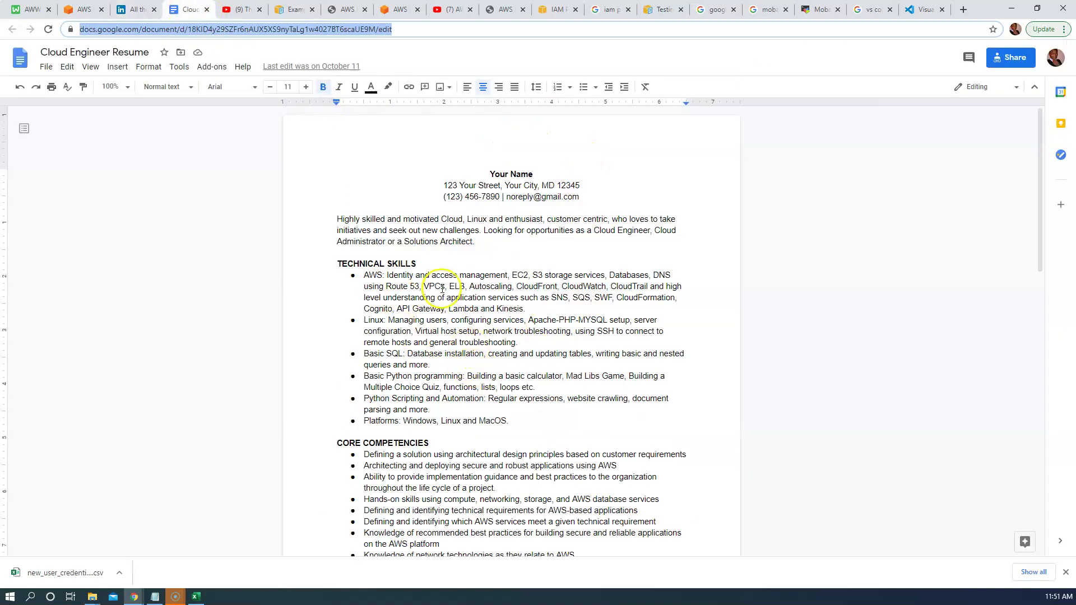
left_click(136, 9)
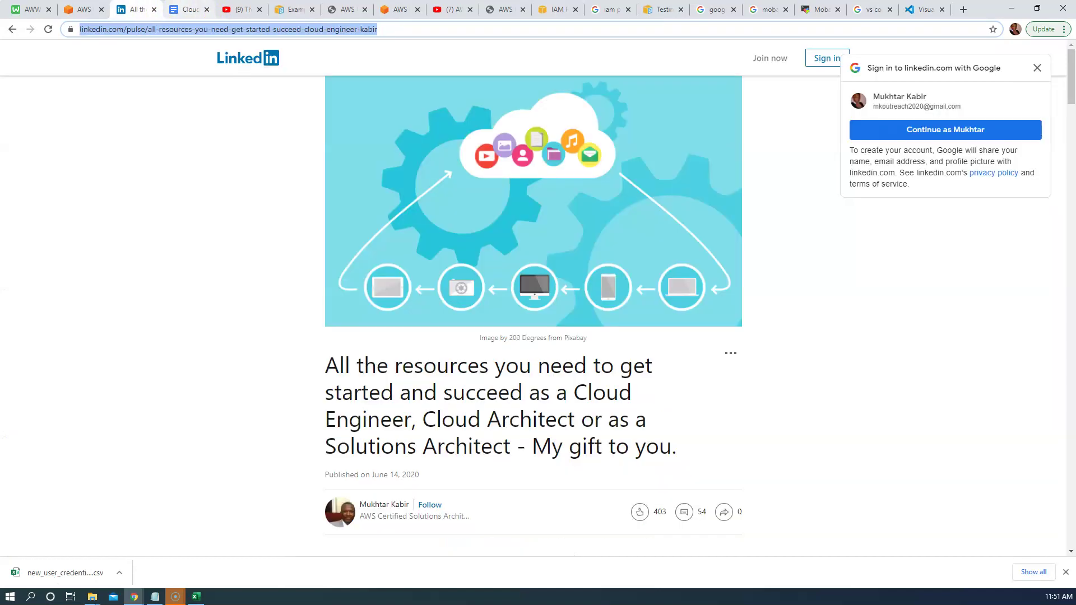
key("ctrl+Tab")
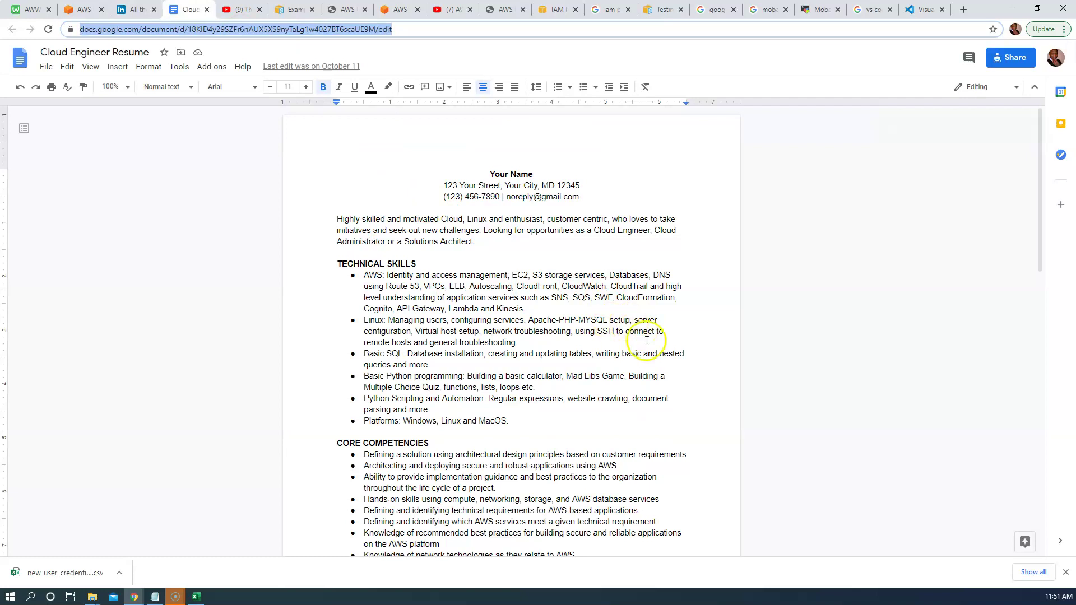
left_click(129, 5)
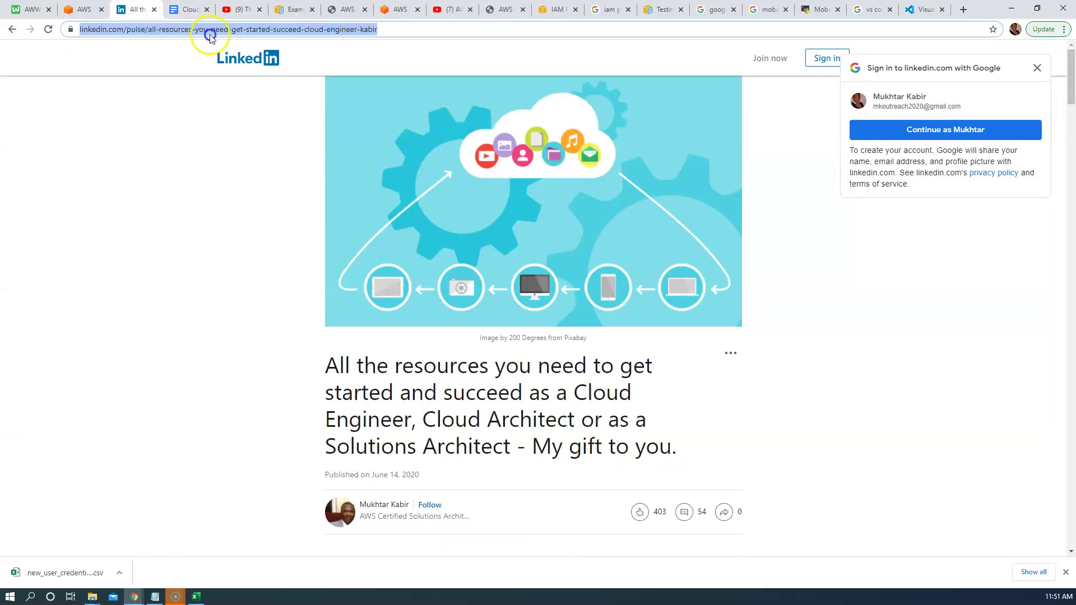
key("ctrl+Tab")
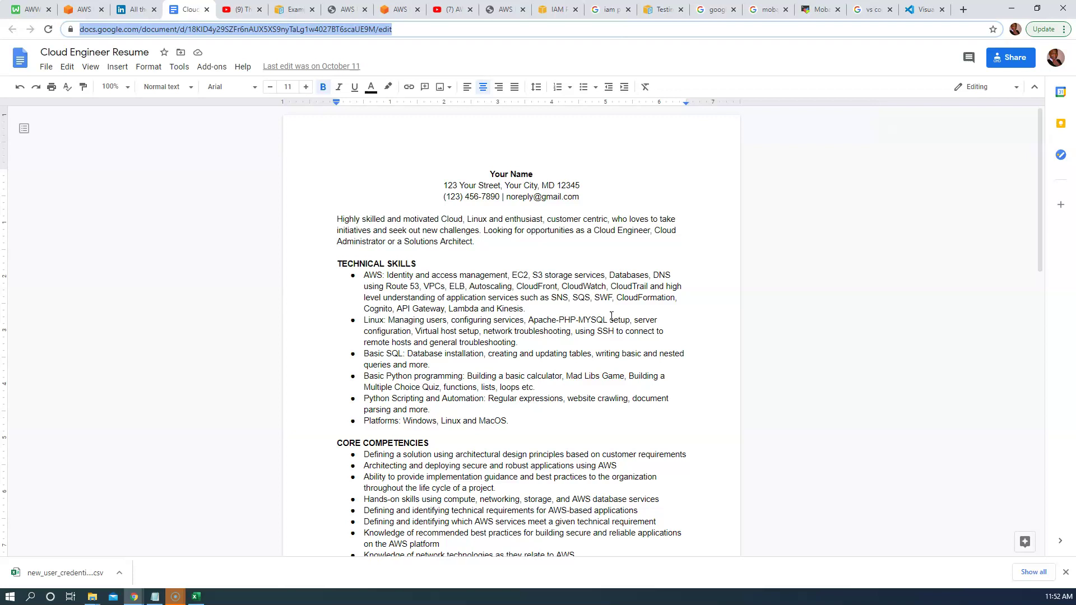
left_click(612, 326)
Place the cursor after 'queries and more' and select both certification bullet lines in the resume
left_click(678, 337)
left_click(800, 365)
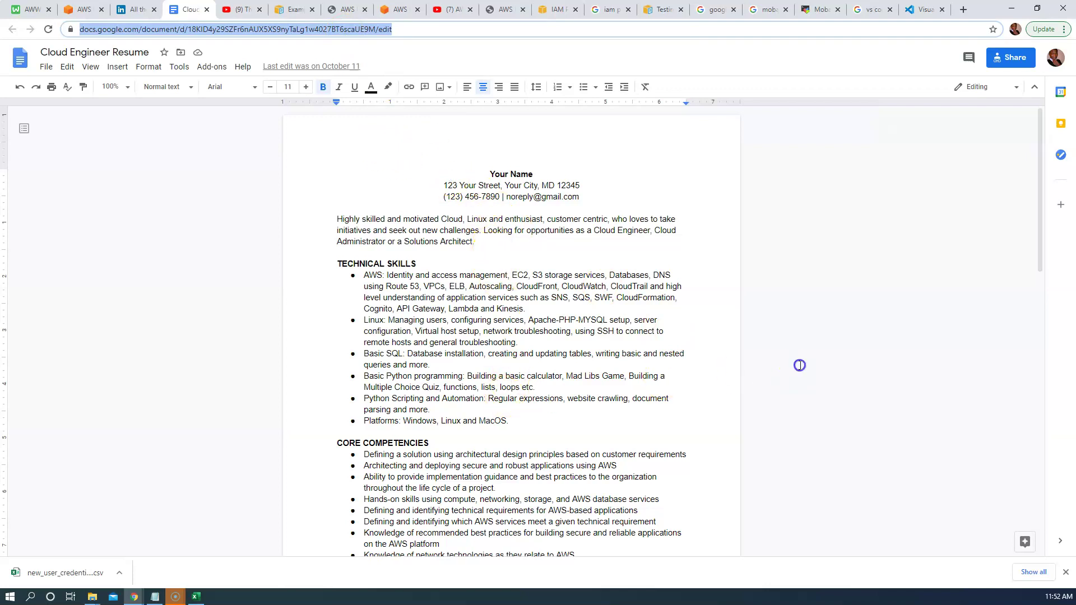
left_click(569, 368)
scroll(568, 368, "down", 2)
scroll(569, 367, "down", 8)
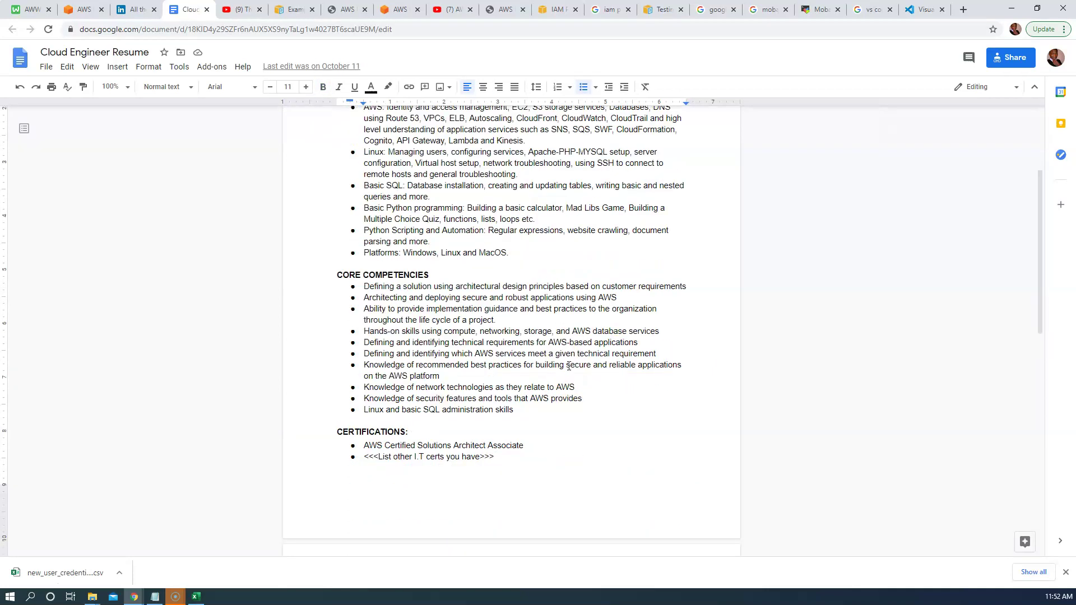
left_click(570, 355)
scroll(456, 301, "up", 6)
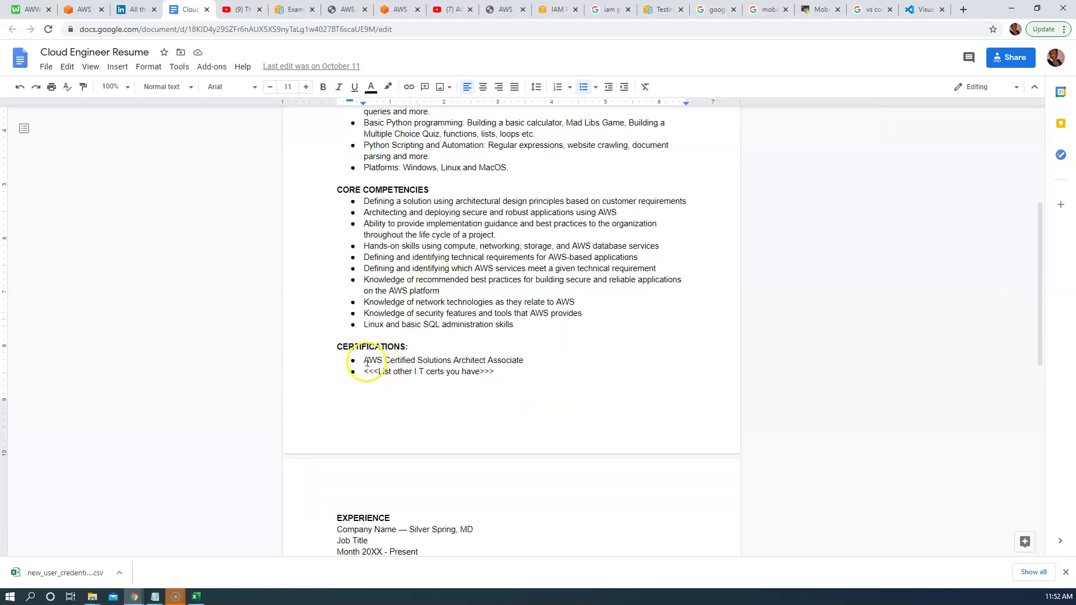
left_click_drag(380, 362, 527, 366)
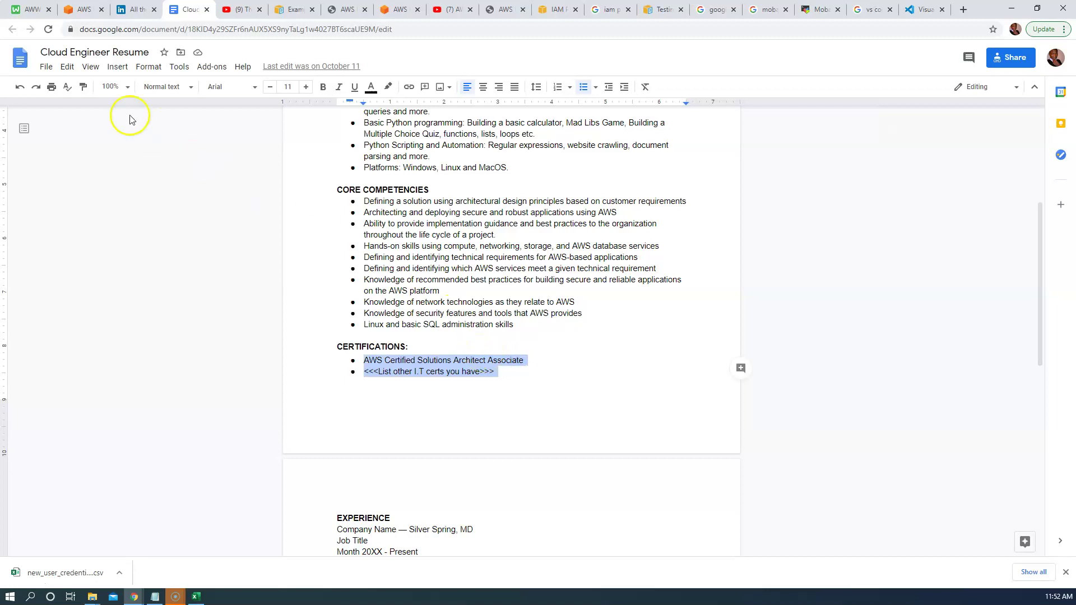
Glance at the LinkedIn cloud engineer article, re-scroll the resume, clear the certification highlight, then go to YouTube
left_click(136, 8)
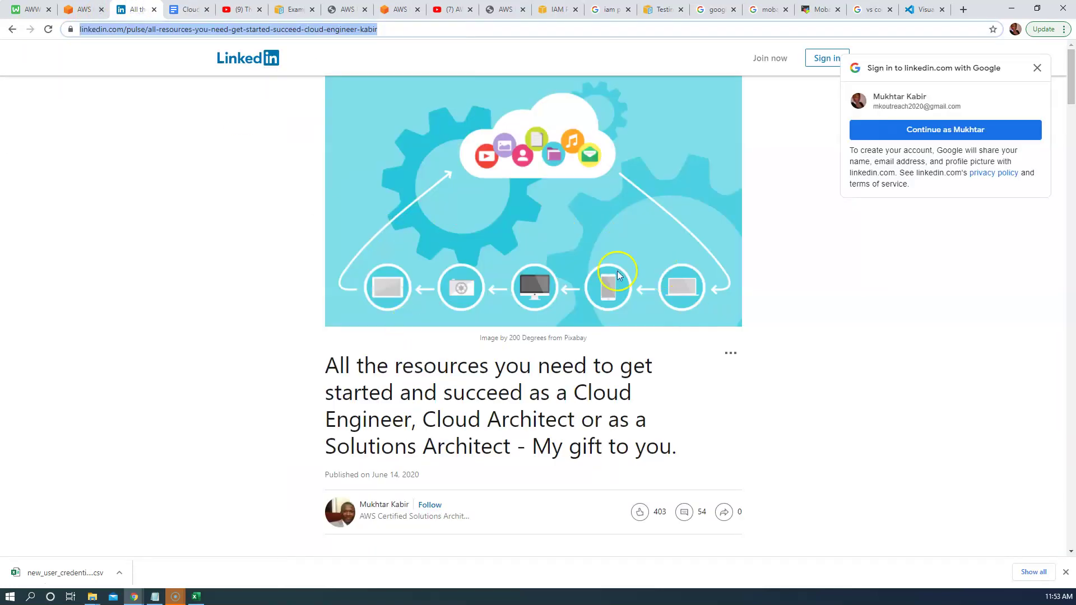
left_click(190, 9)
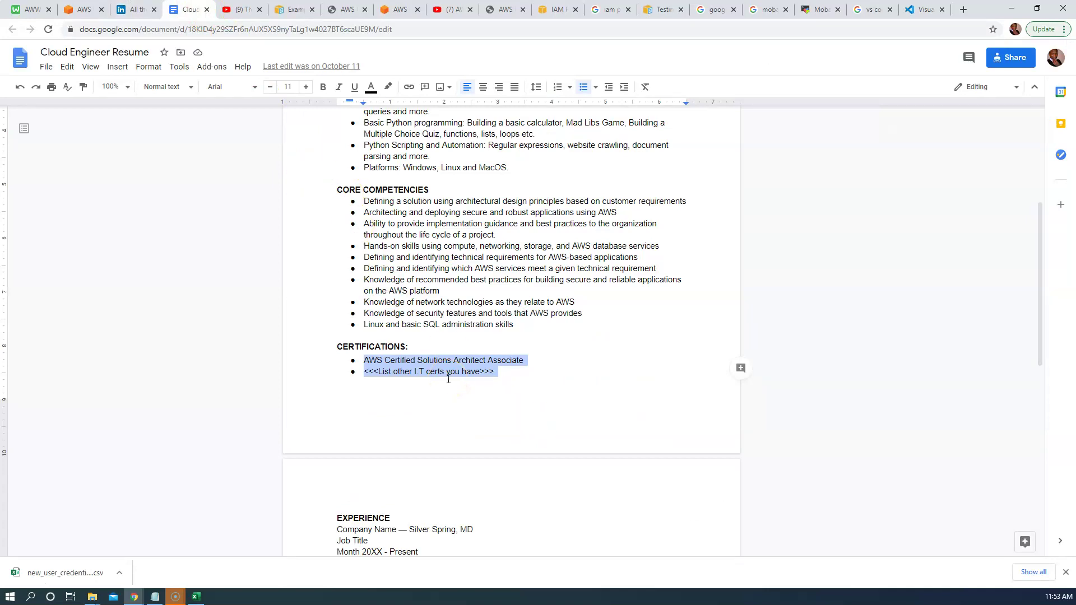
scroll(655, 265, "down", 1)
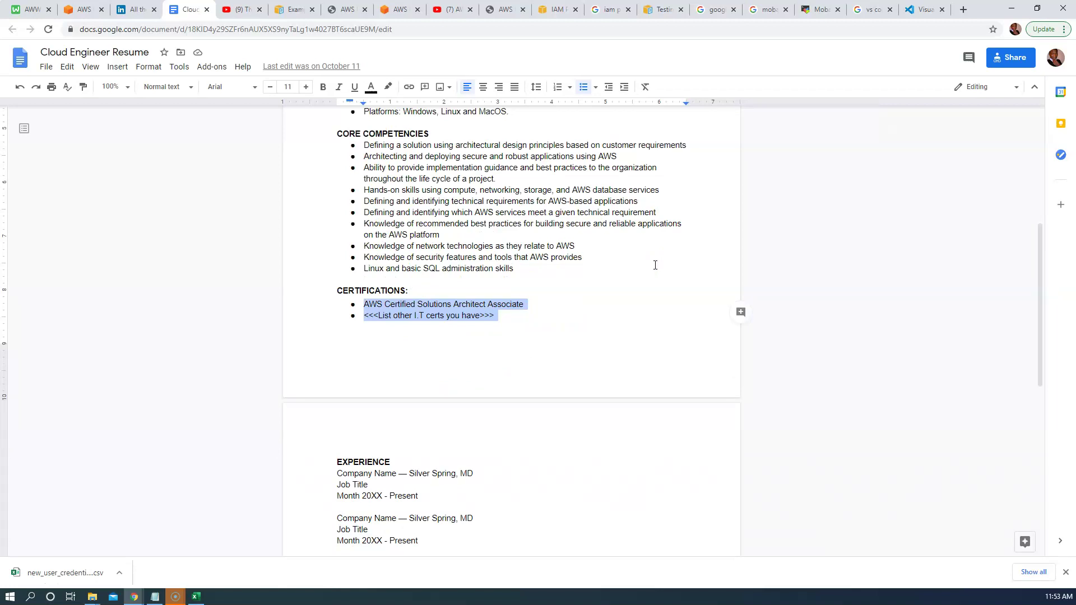
scroll(655, 265, "down", 5)
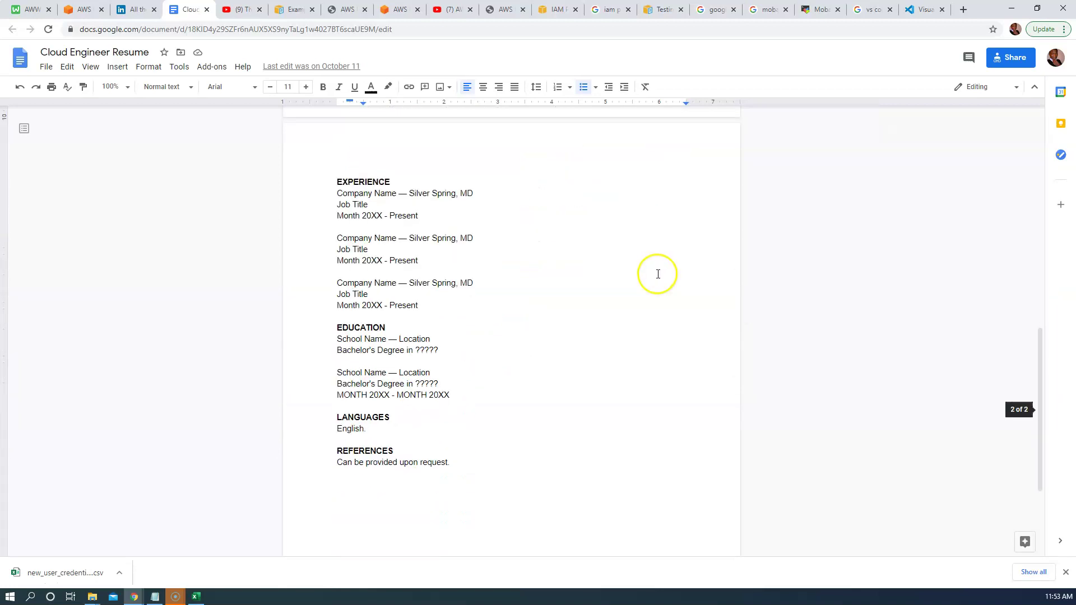
scroll(650, 268, "up", 7)
scroll(650, 269, "up", 4)
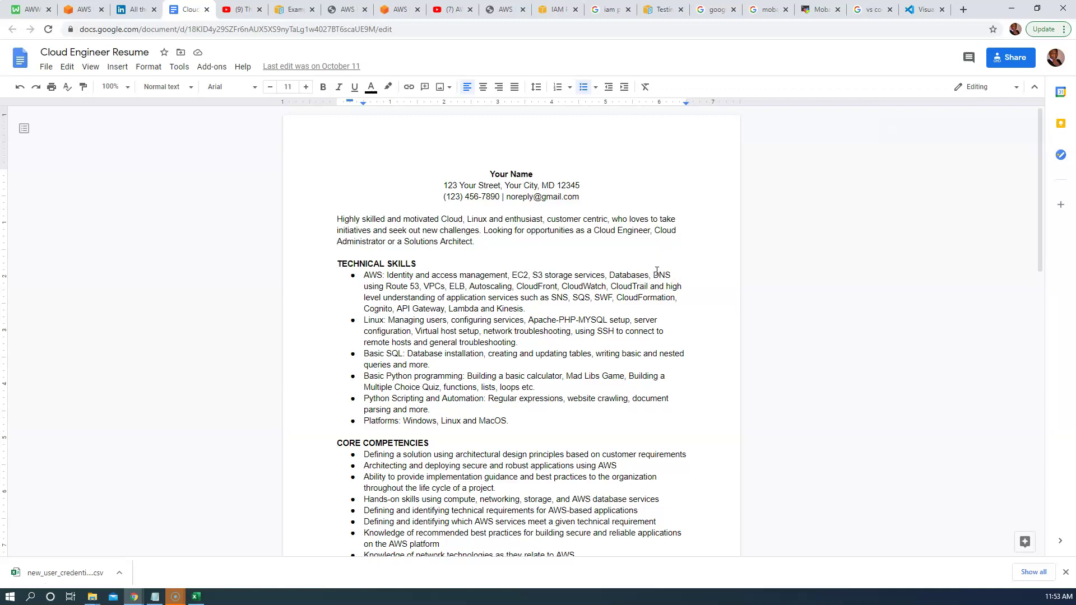
left_click(598, 258)
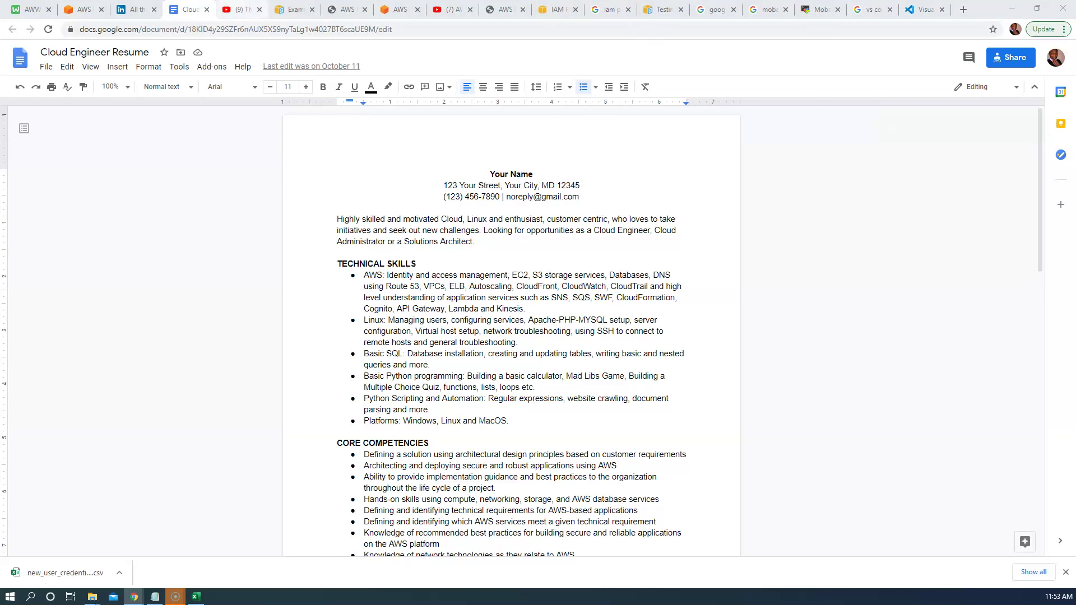
left_click(230, 8)
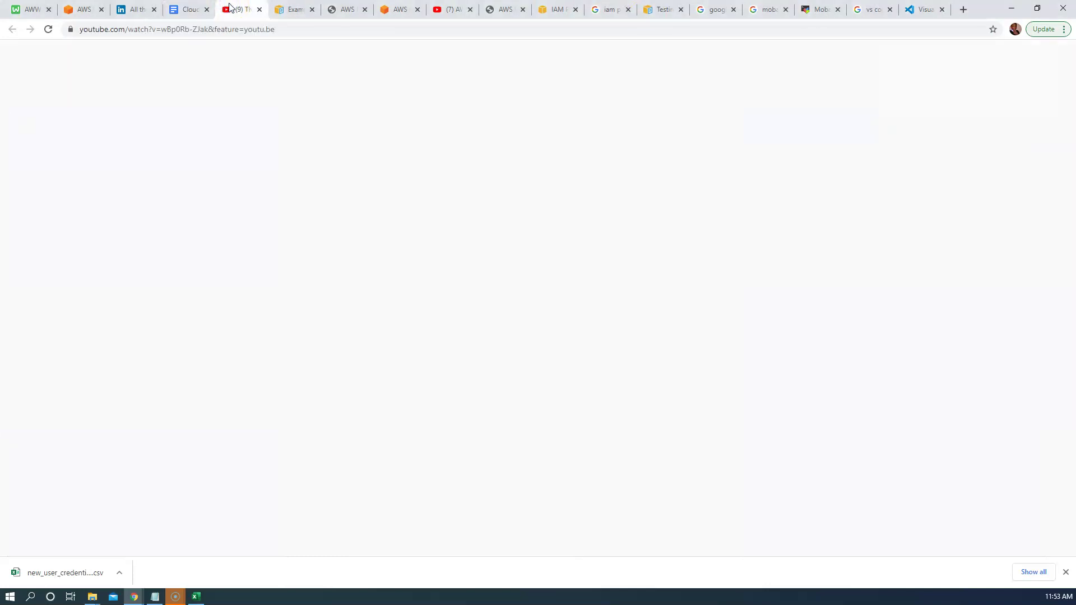
Let 'The Complete Linux Course' load, decline the YouTube TV offer, and go back to the resume
left_click(285, 105)
left_click(311, 112)
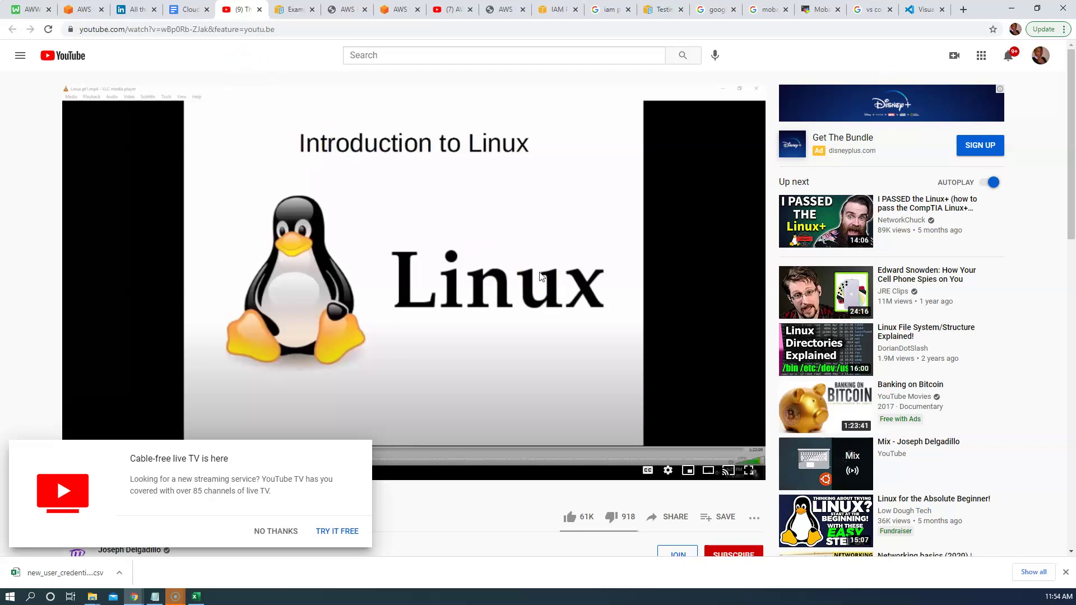
left_click(274, 528)
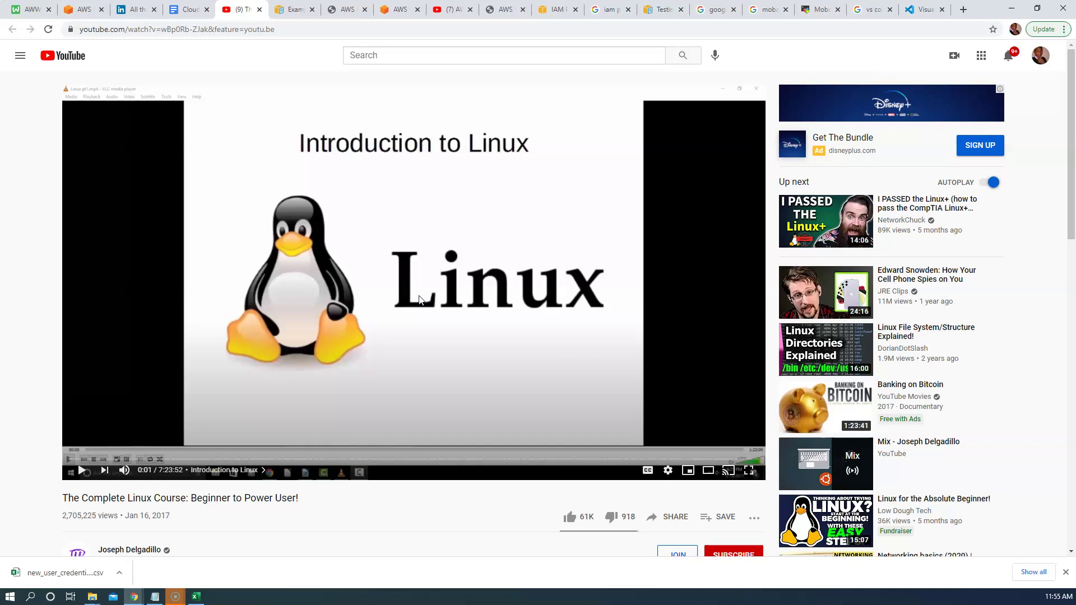
left_click(185, 10)
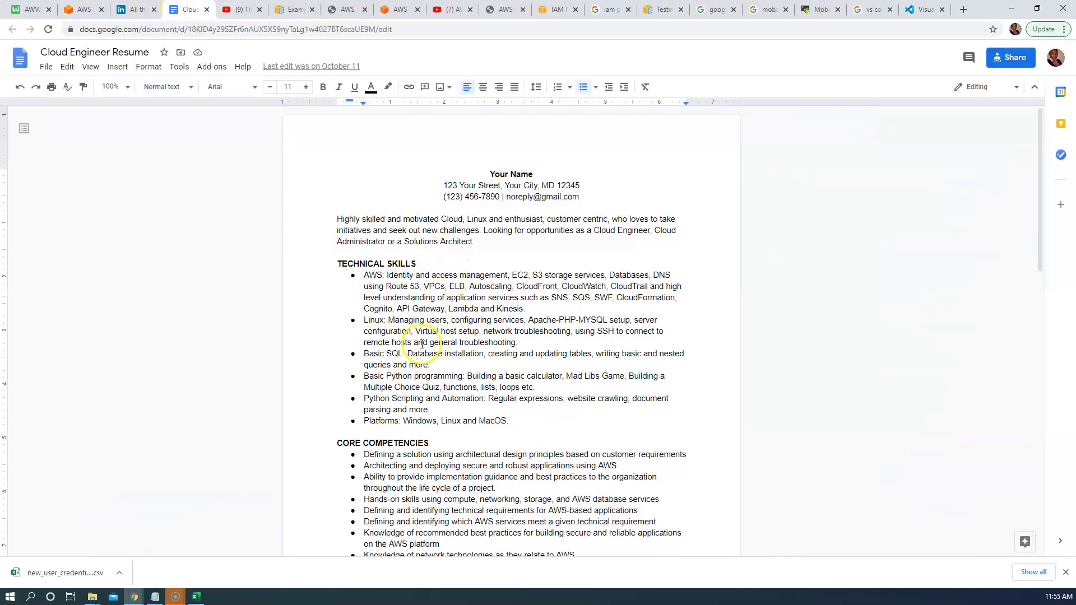
Highlight the Linux bullet under TECHNICAL SKILLS, then return to the Linux course video
left_click(364, 320)
triple_click(530, 340)
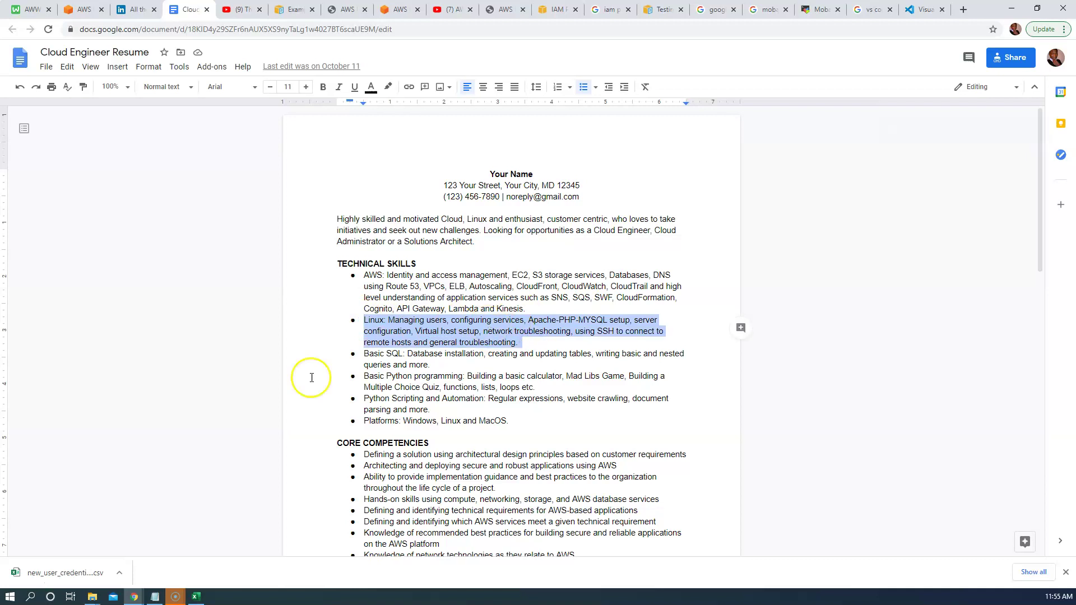
left_click(240, 10)
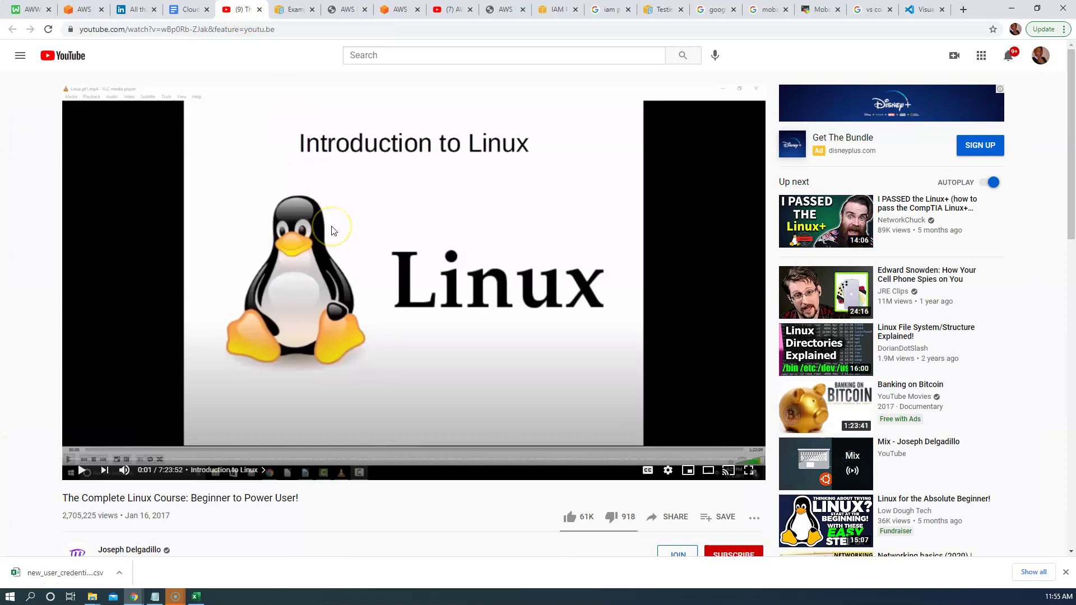
Scroll through the Linux course video's description, then switch to the EC2 example policies docs
scroll(142, 378, "down", 2)
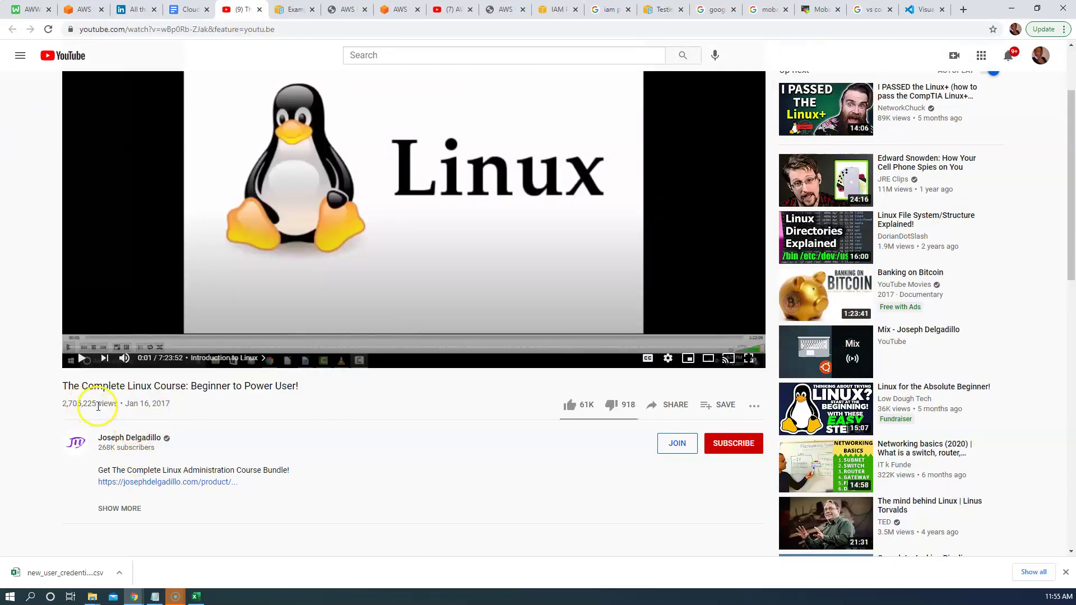
scroll(101, 409, "up", 2)
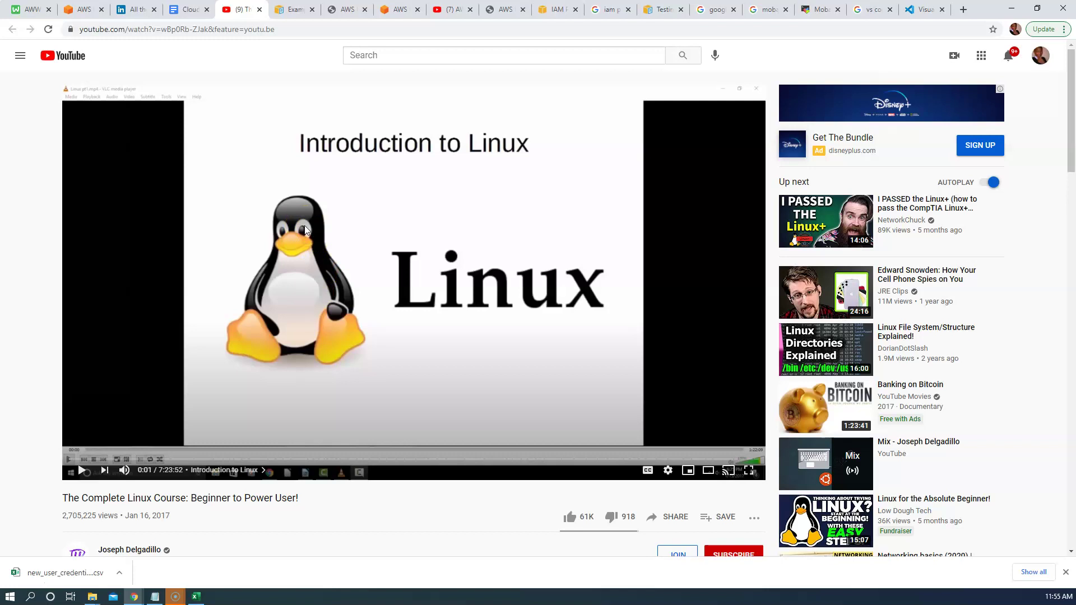
left_click(291, 16)
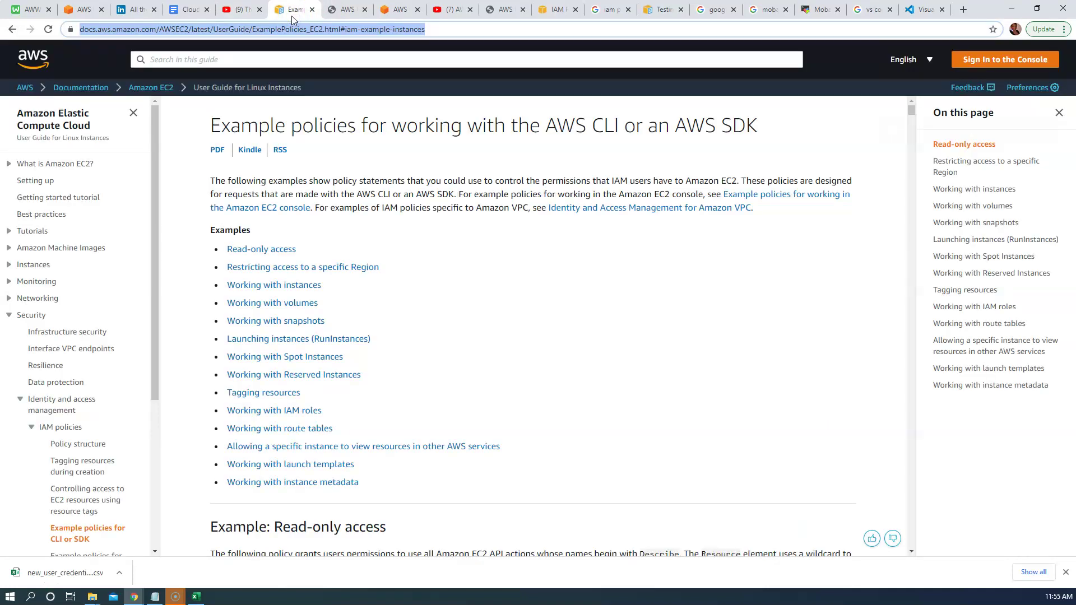
Scroll to 'Example: Read-only access' and highlight its policy JSON block
left_click(559, 177)
scroll(515, 302, "down", 3)
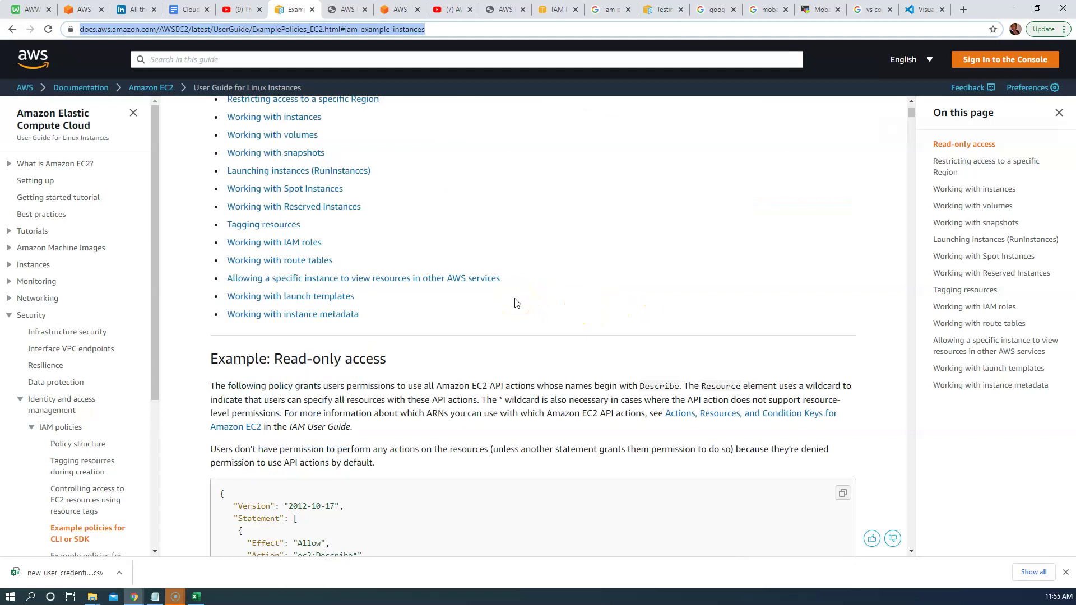
scroll(507, 317, "down", 3)
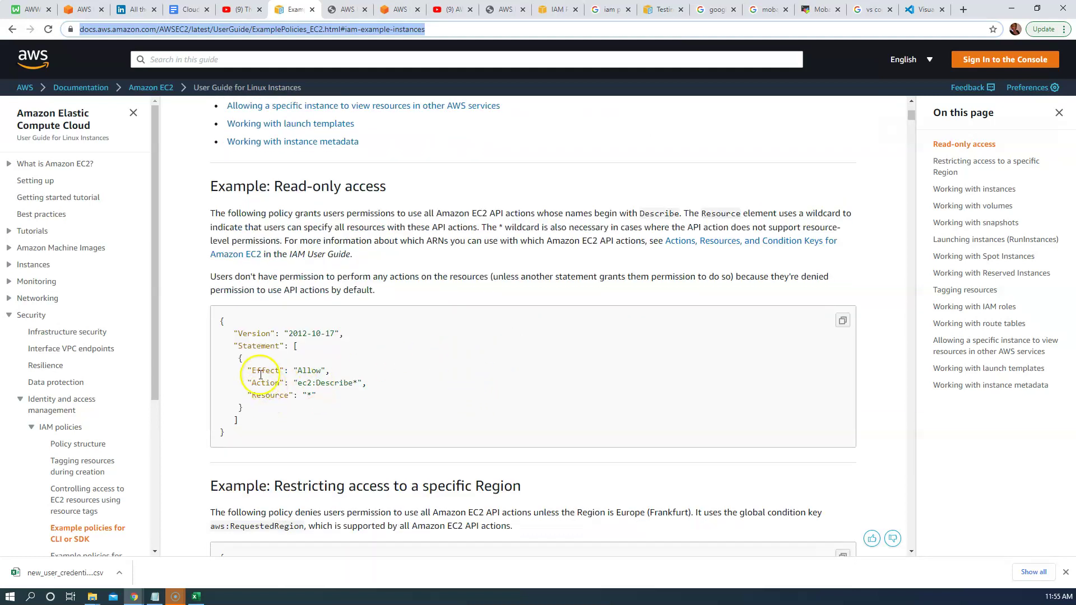
scroll(224, 280, "down", 2)
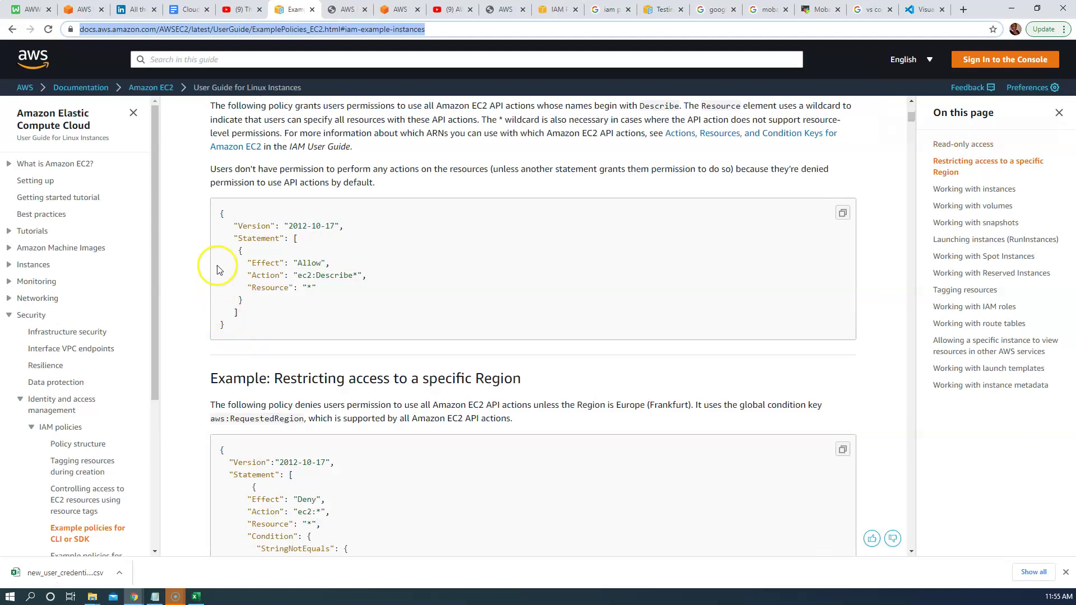
left_click(224, 216)
triple_click(285, 328)
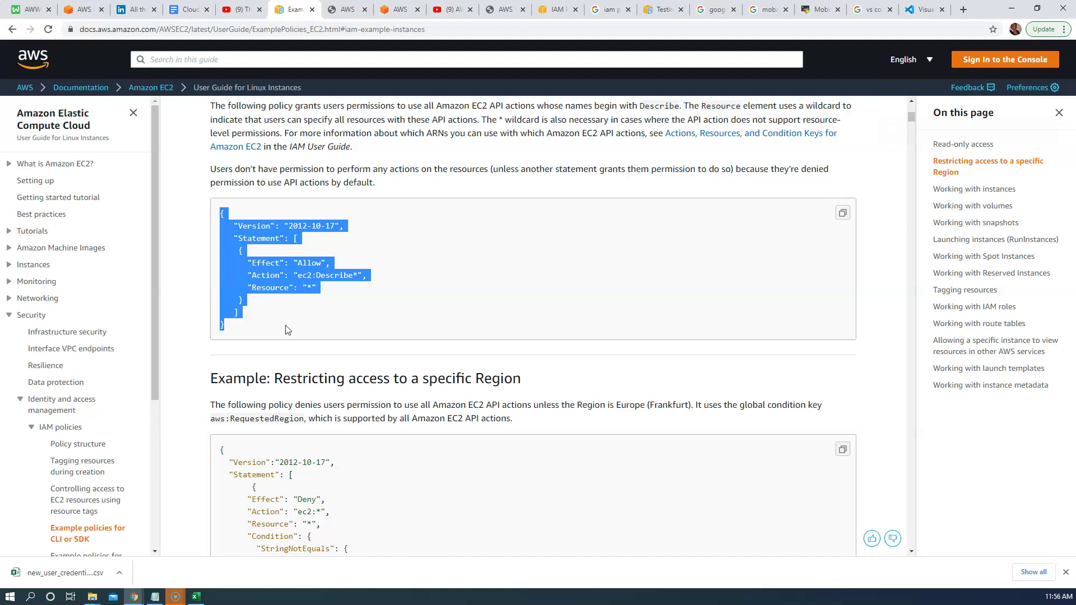
Browse the other EC2 policy examples, then switch to the AWS Policy Generator
scroll(339, 312, "up", 5)
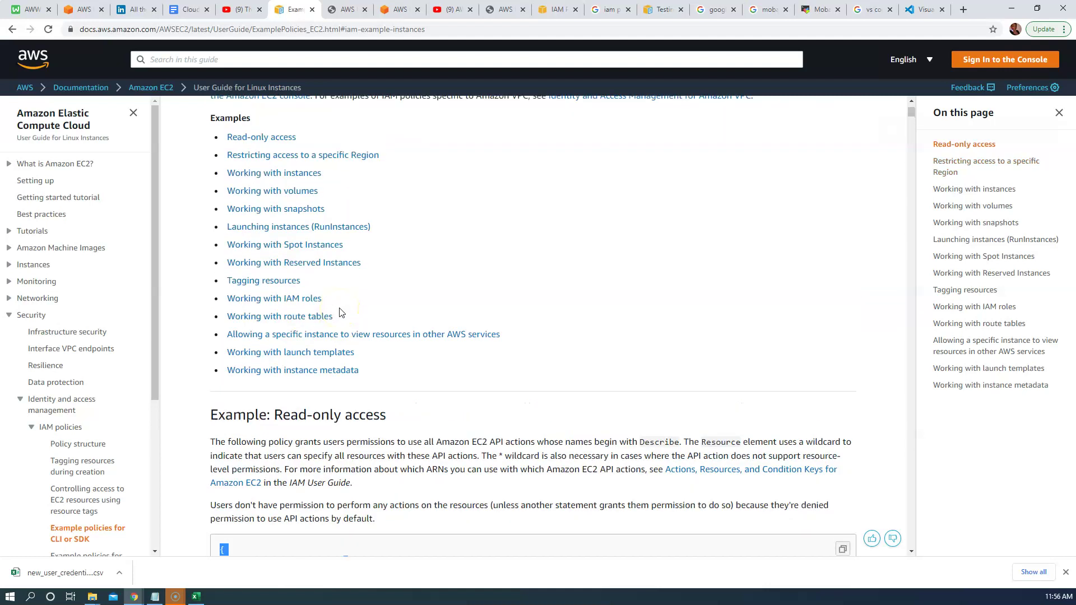
scroll(339, 312, "up", 2)
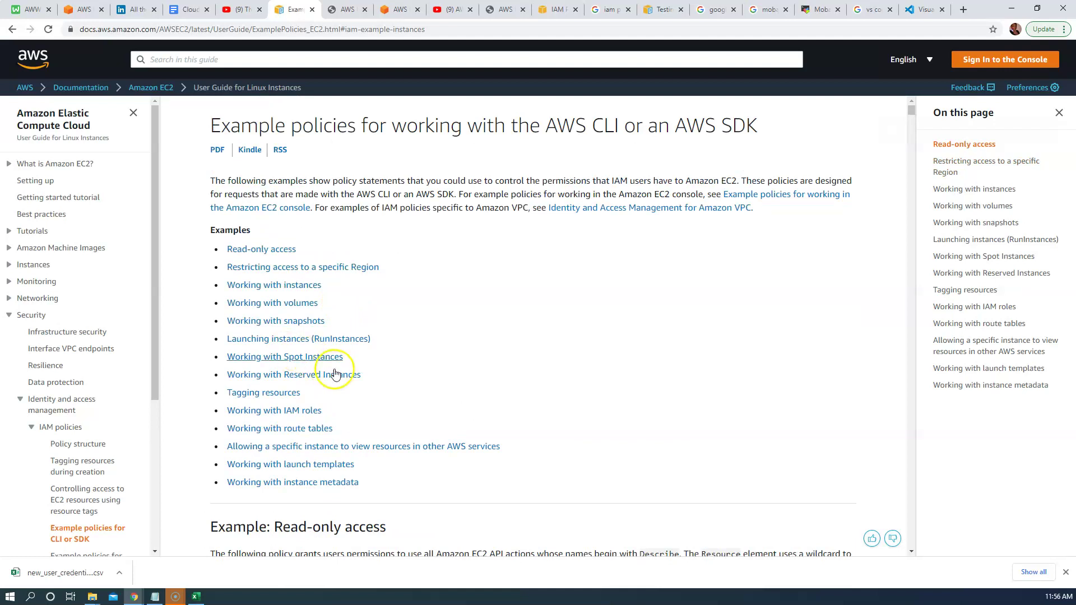
scroll(289, 429, "down", 6)
scroll(296, 420, "down", 17)
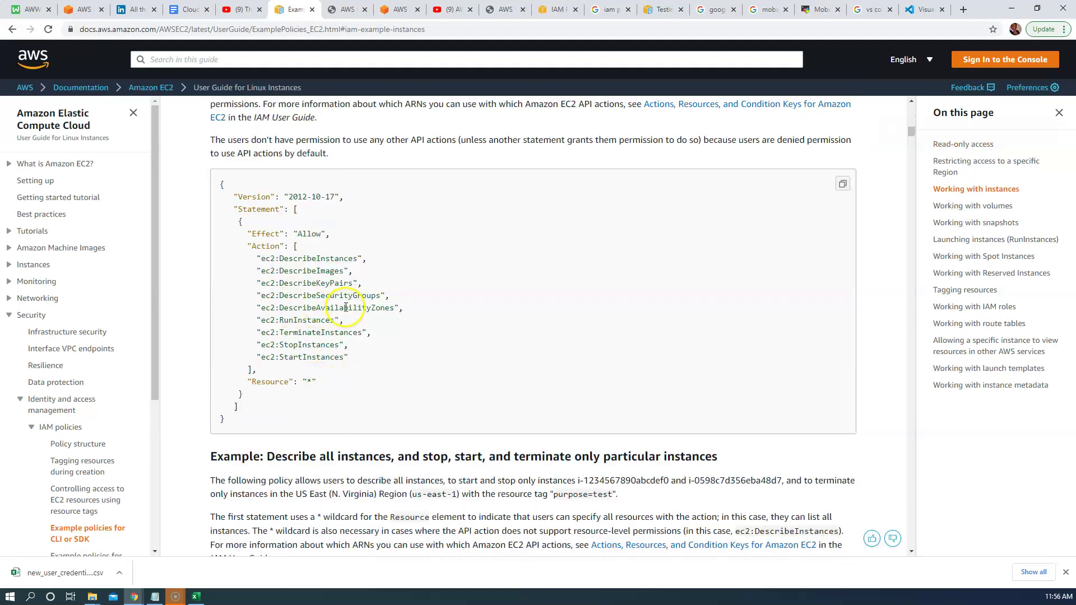
left_click(345, 9)
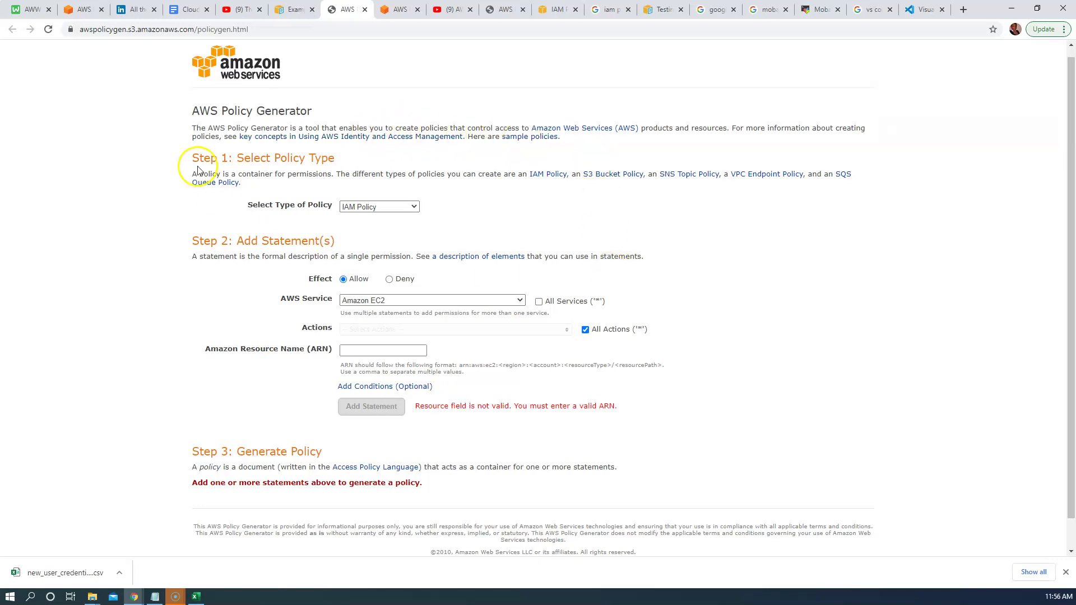
Flip between the EC2 examples, Policy Generator and IAM FAQs tabs, settling on the FAQs' Policy simulator section
left_click(293, 9)
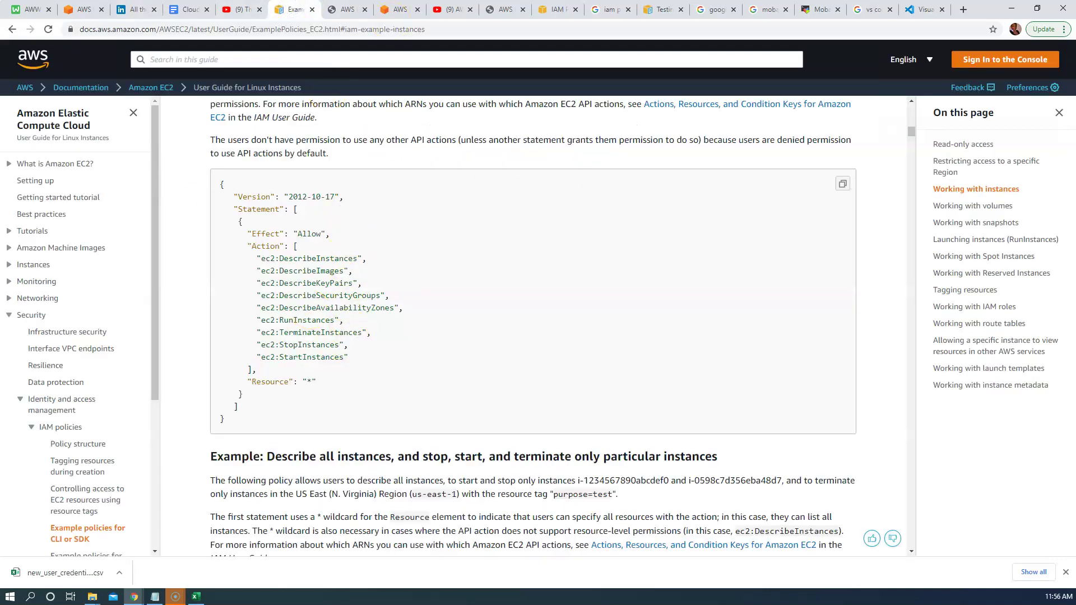
left_click(340, 11)
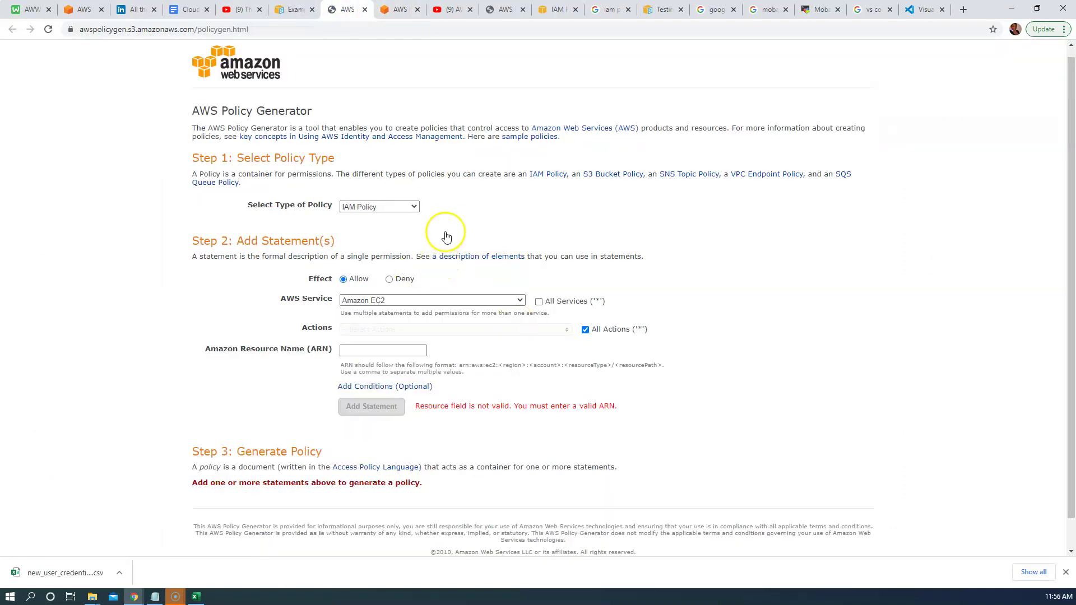
left_click(399, 11)
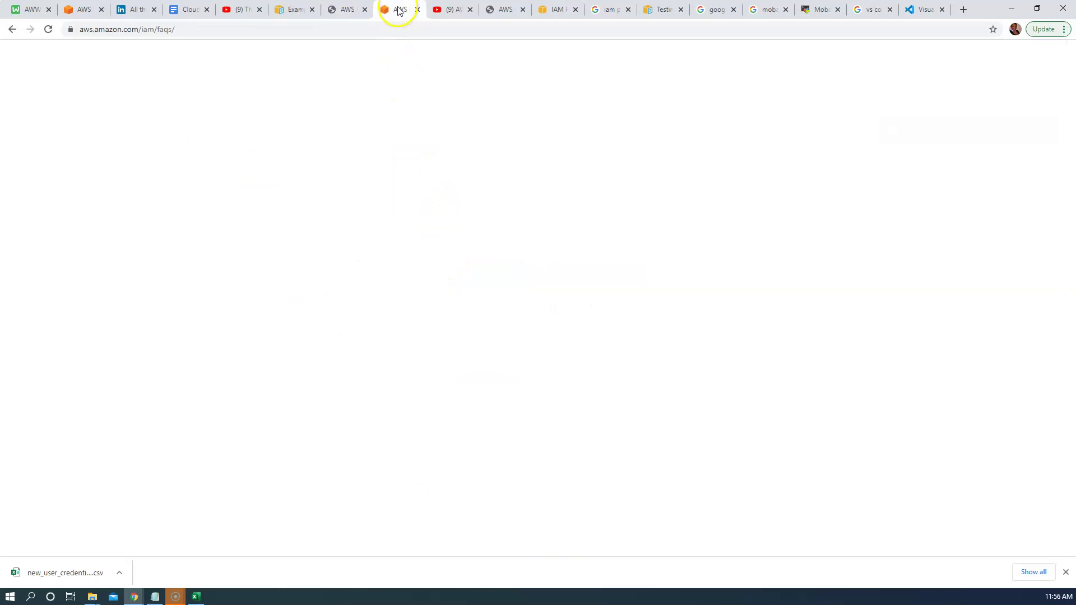
left_click(348, 9)
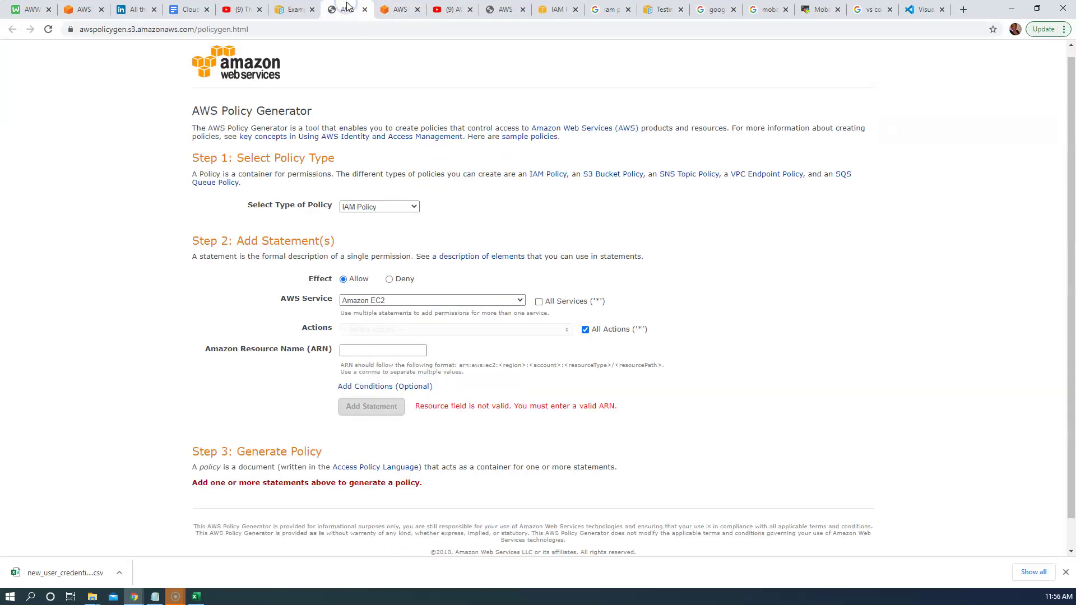
left_click(396, 11)
scroll(527, 242, "up", 5)
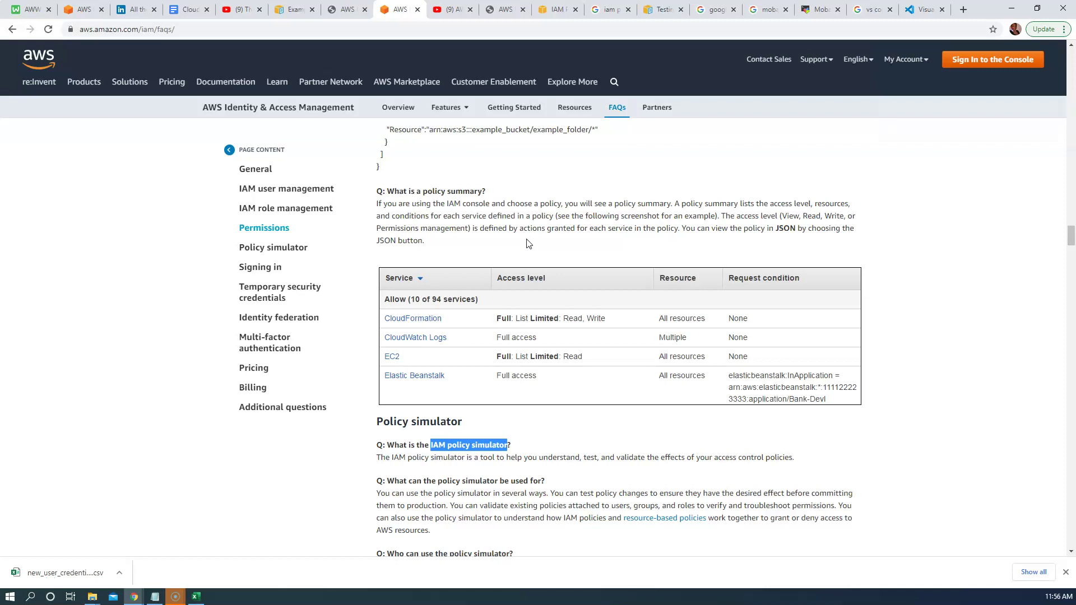
Select 're:Invent' in the AWS identity talk's title, then return to the AWS Policy Generator
left_click(454, 7)
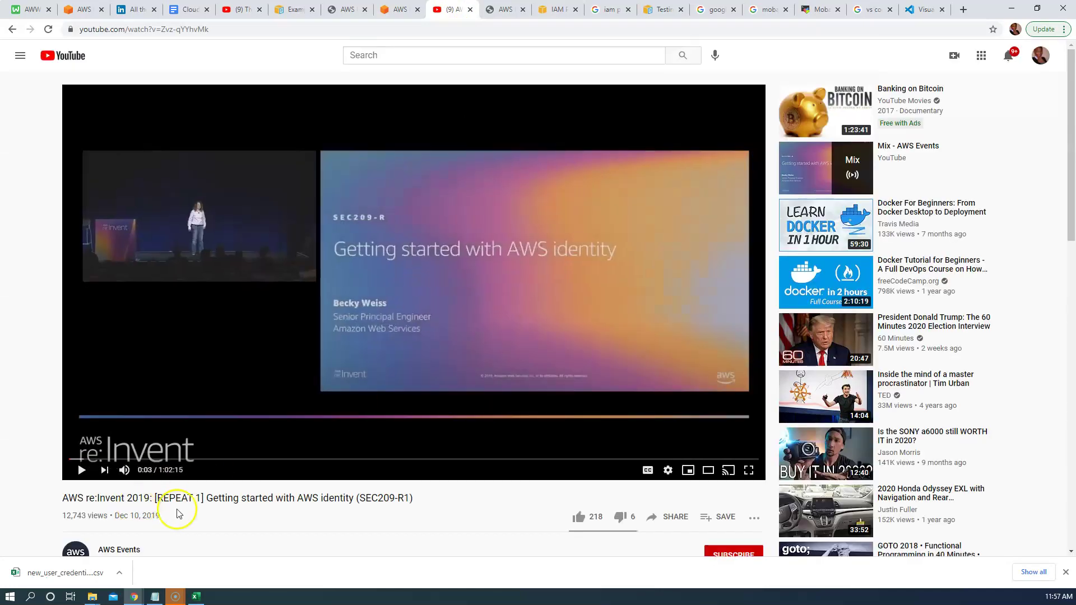
left_click_drag(86, 498, 125, 497)
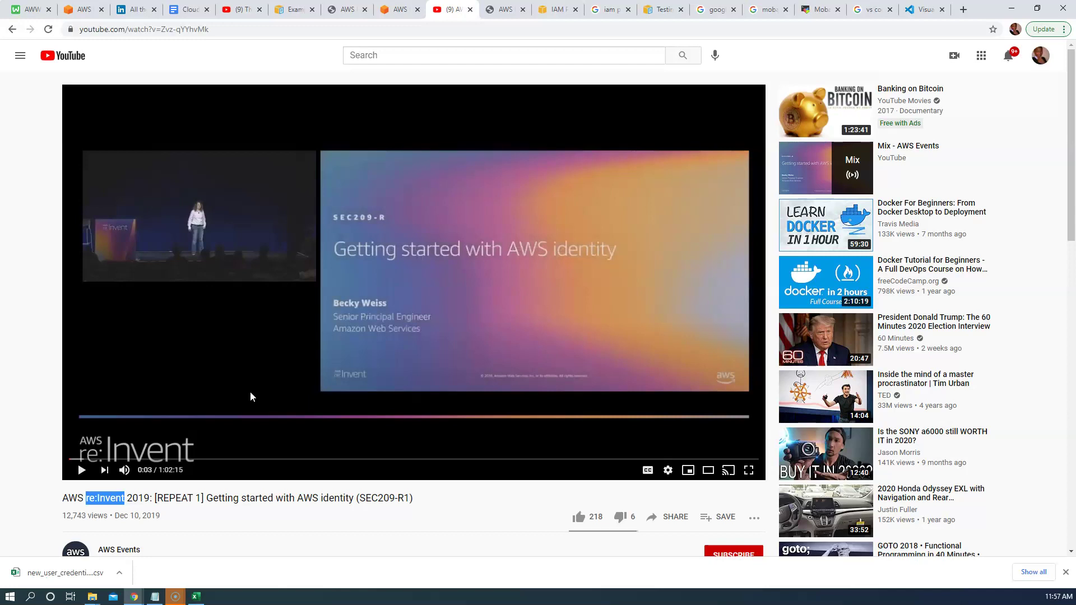
left_click(495, 12)
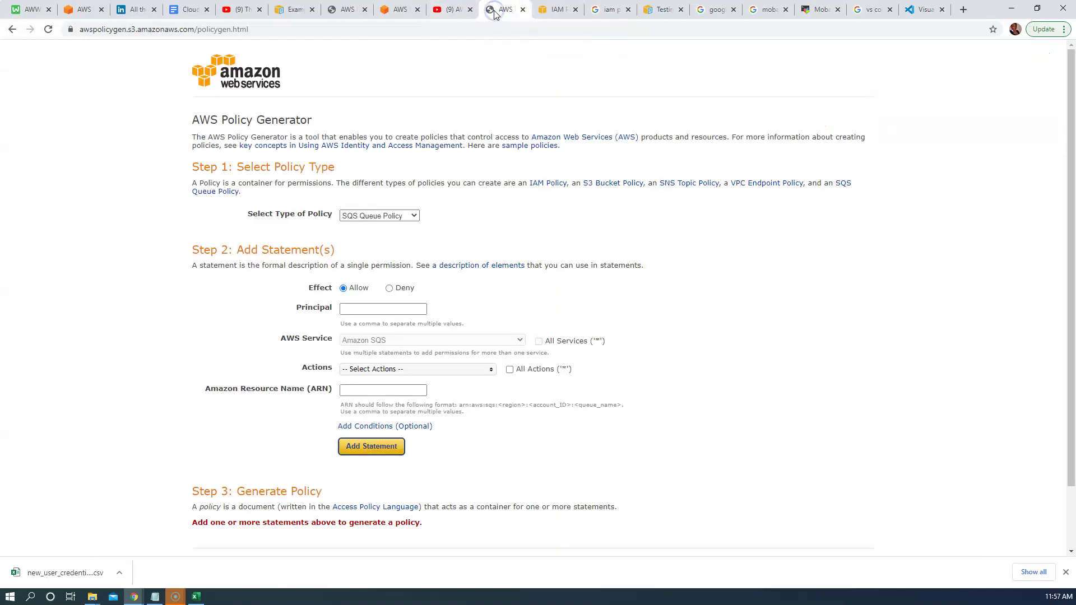
Close the Policy Generator, Policy Simulator, simulator, authenticator and mobaxterm searches, Testing IAM policies, and MobaXterm download tabs
left_click(522, 10)
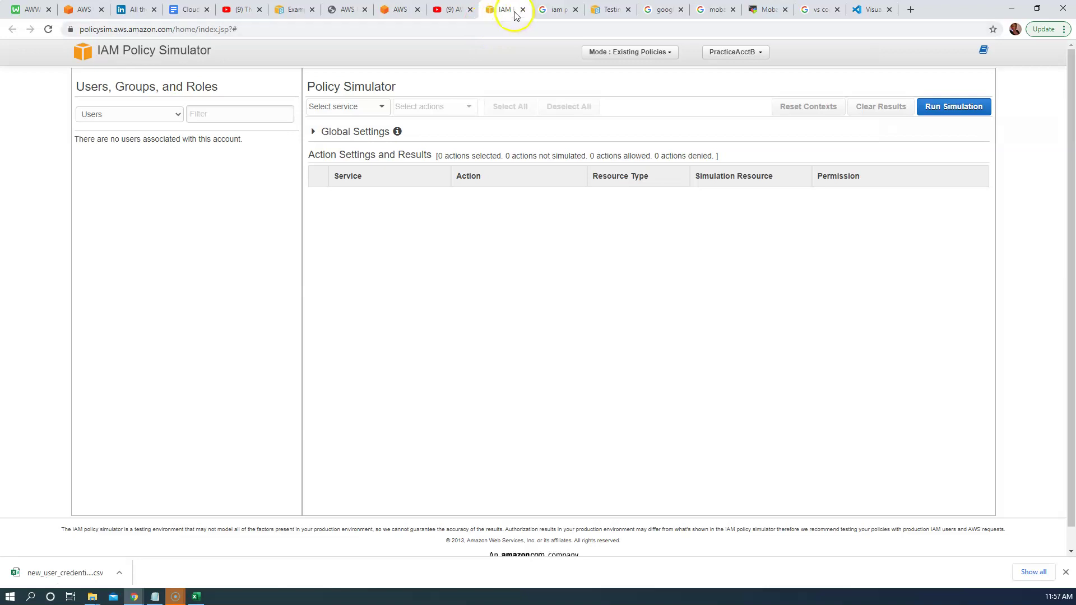
left_click(522, 10)
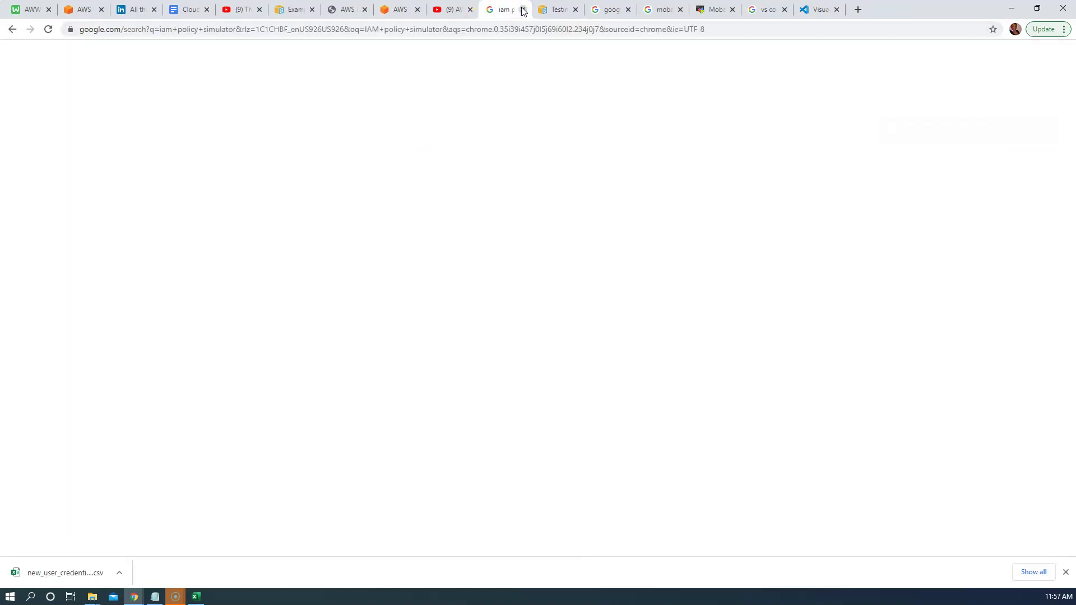
left_click(523, 10)
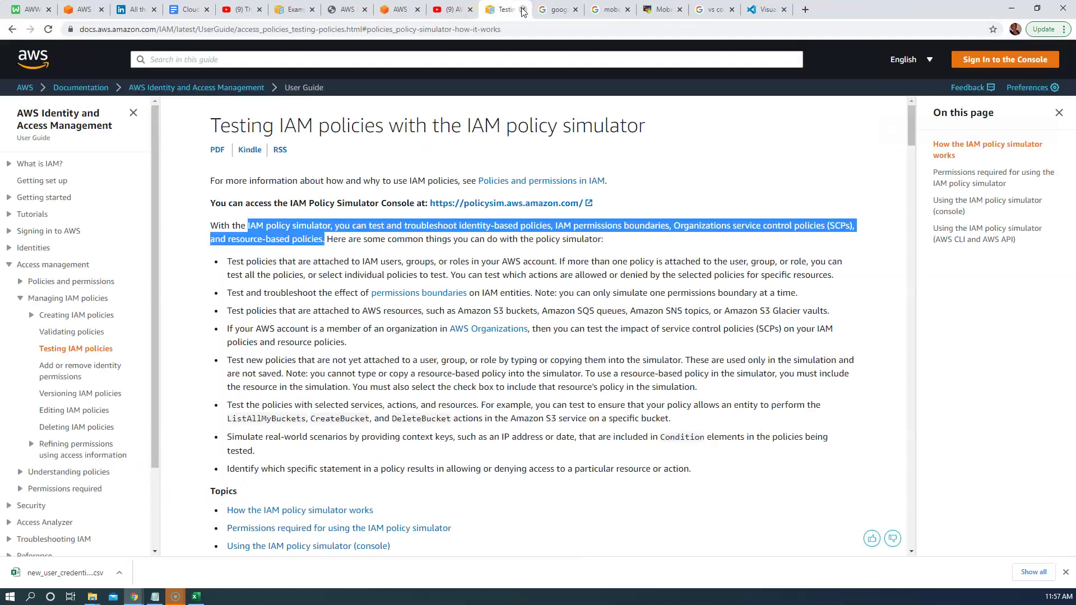
left_click(522, 9)
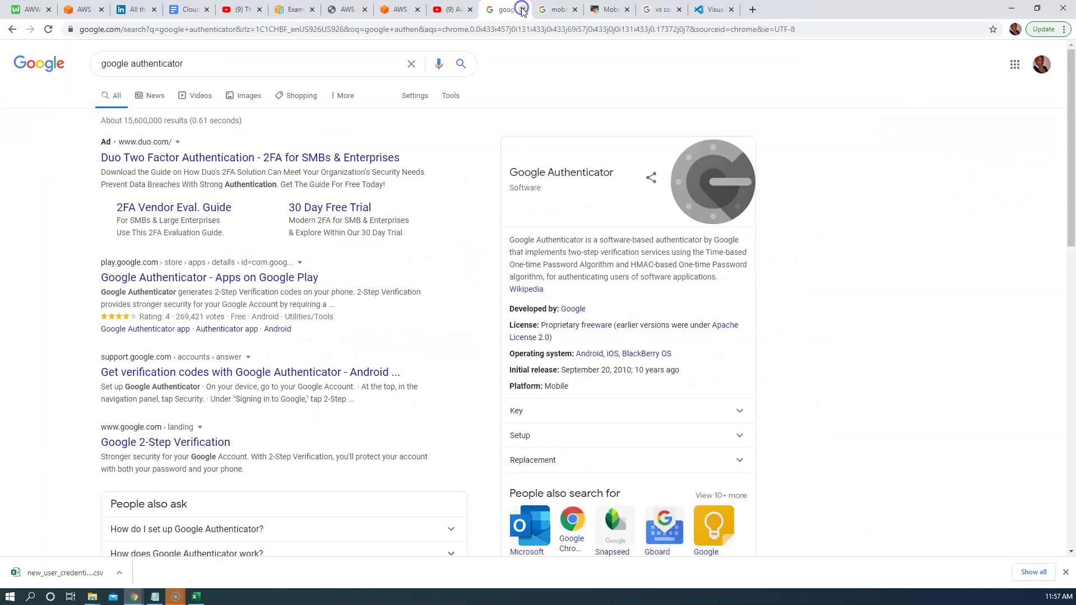
left_click(523, 10)
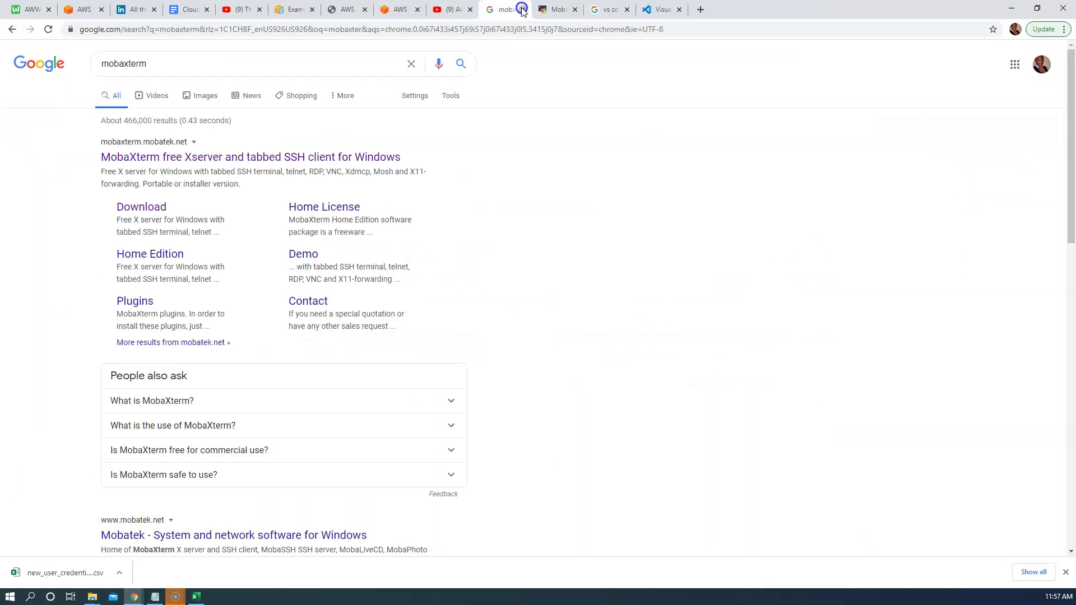
left_click(522, 9)
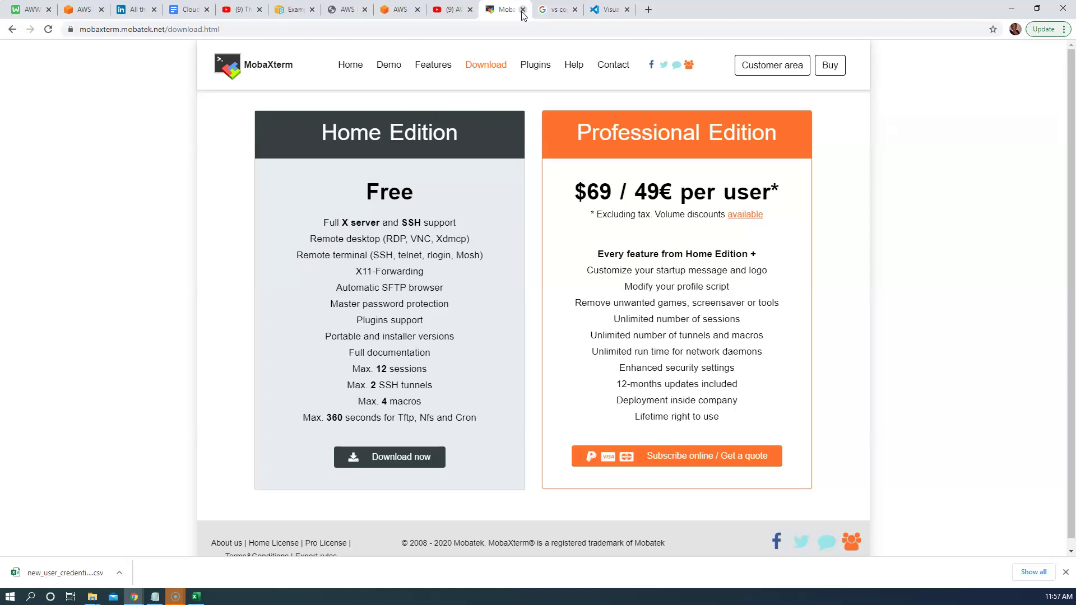
left_click(522, 10)
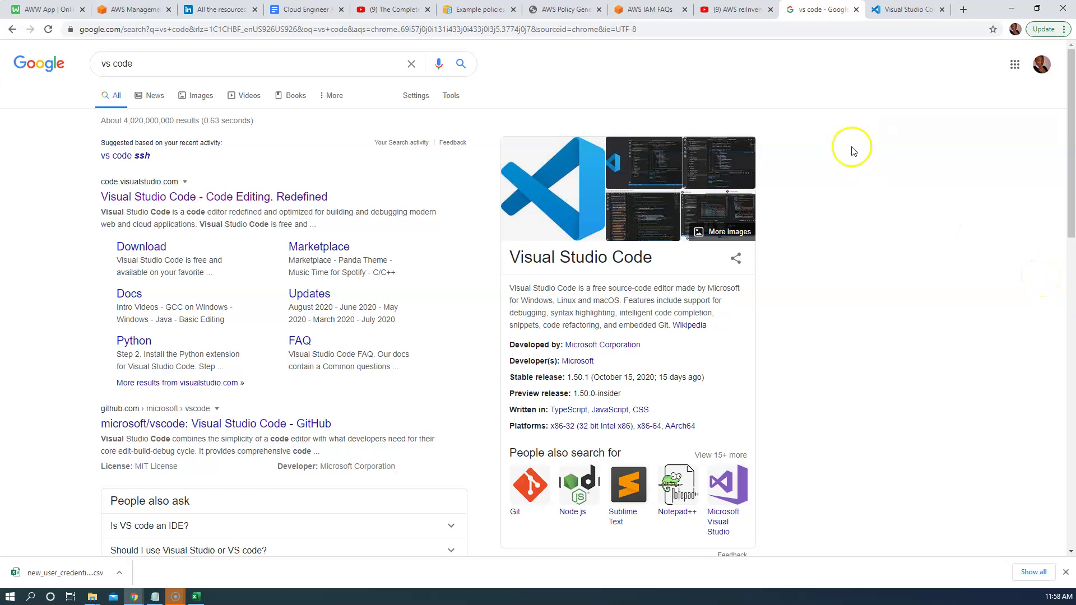
Close the 'vs code' search results tab and the Visual Studio Code website tab
left_click(857, 10)
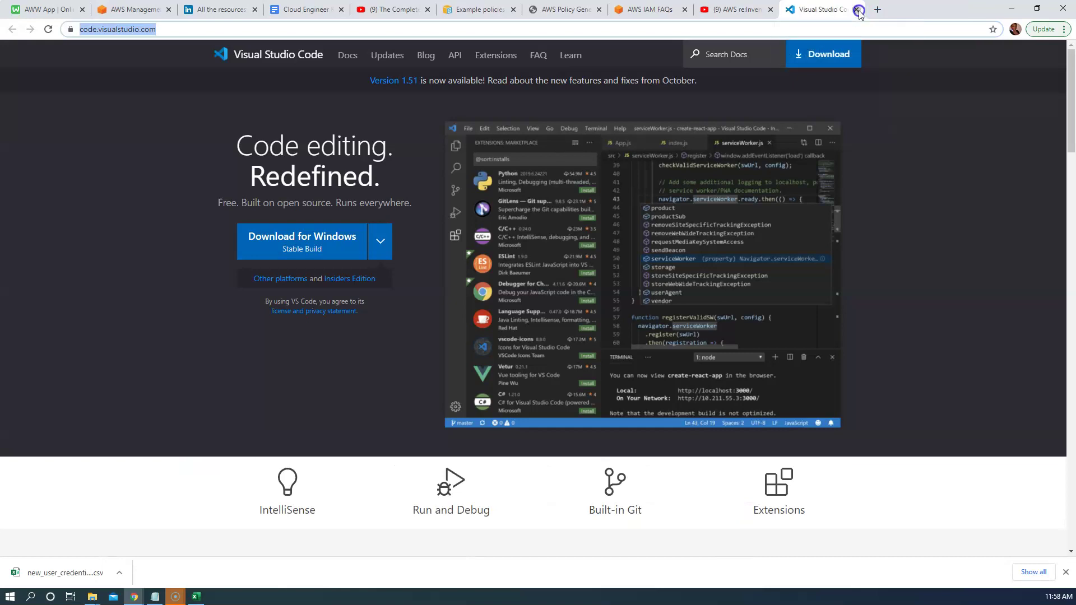
left_click(858, 11)
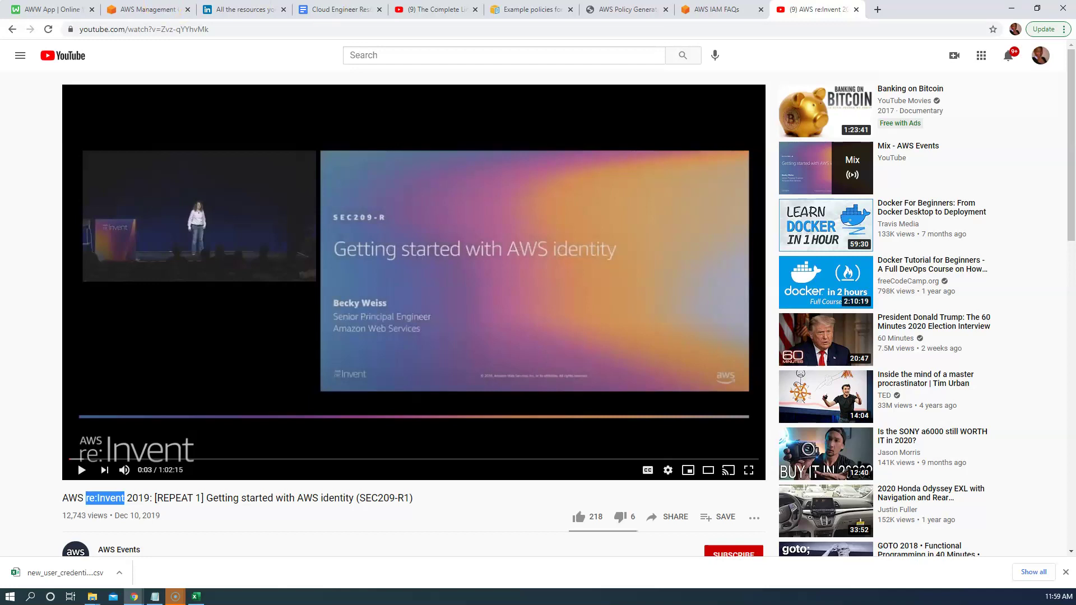
left_click(238, 9)
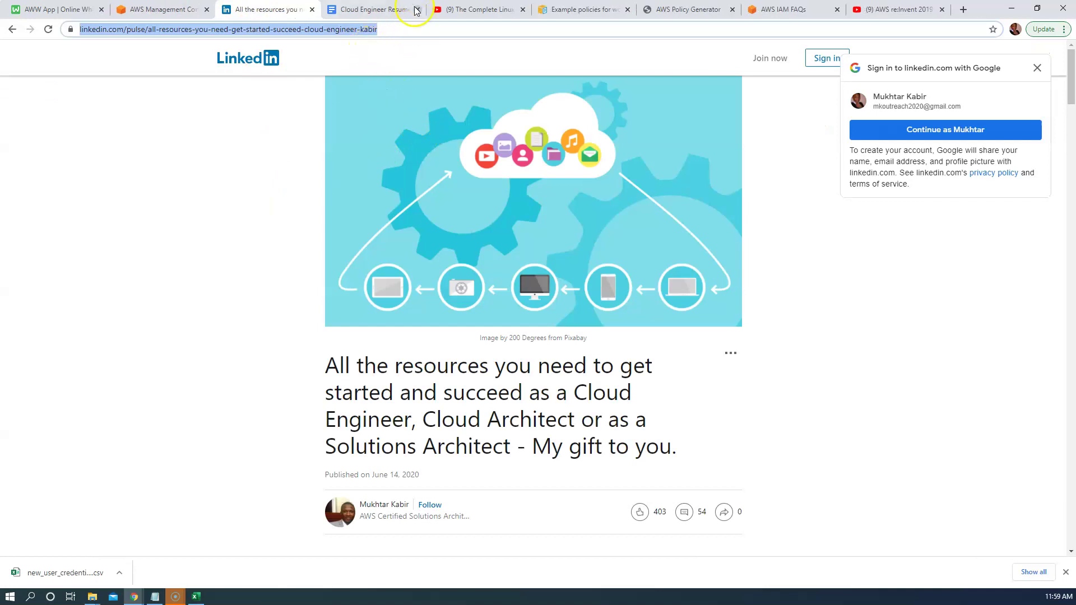
left_click(474, 9)
left_click(874, 9)
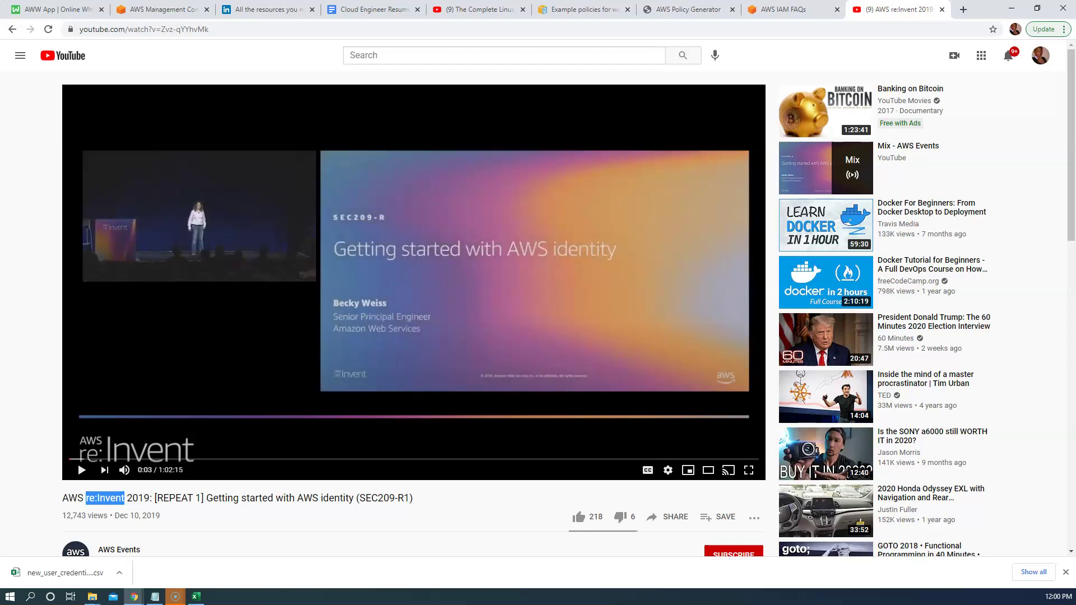
left_click(154, 597)
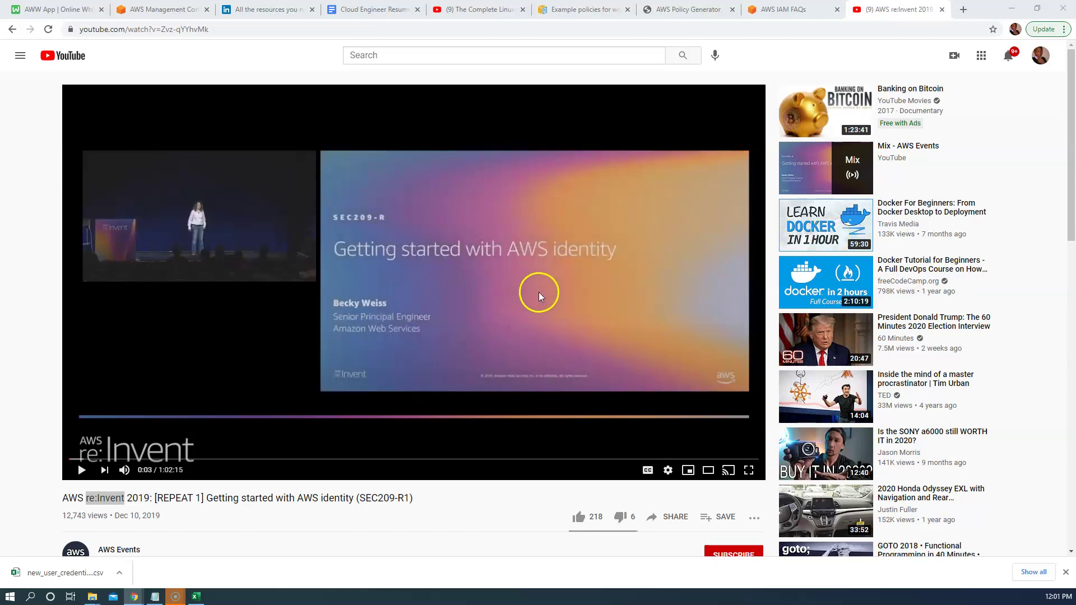
Show the blank AWW App whiteboard, then open new_user_credentials.csv from the download bar
left_click(58, 10)
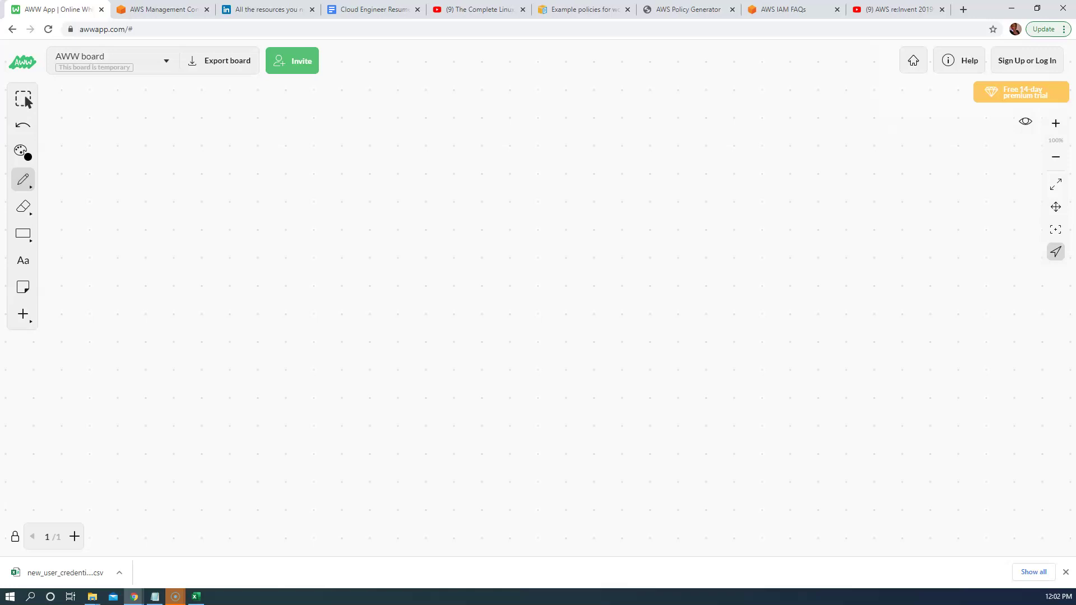
left_click(28, 570)
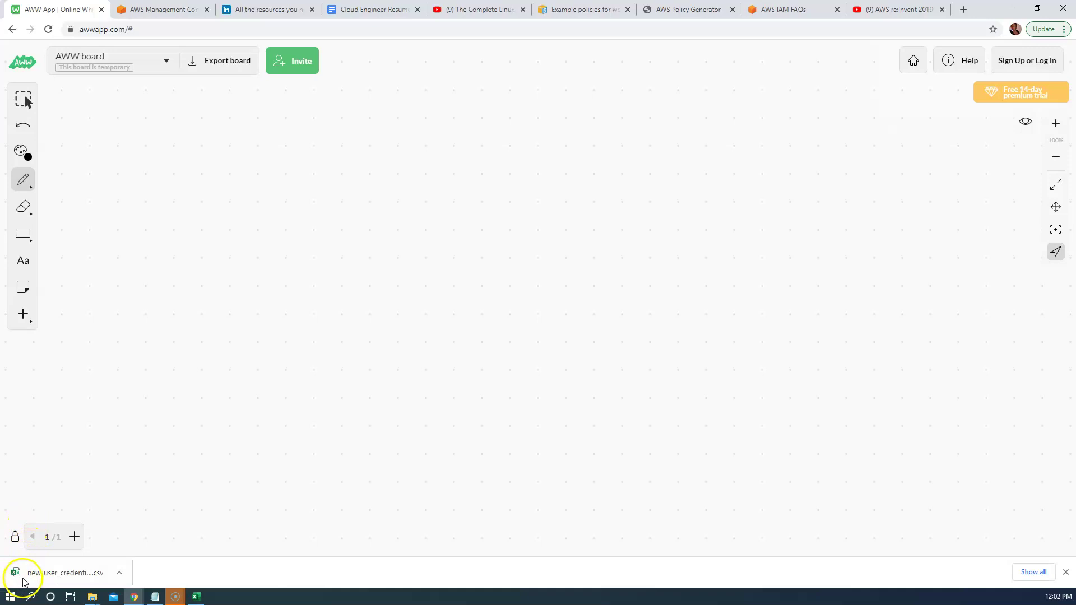